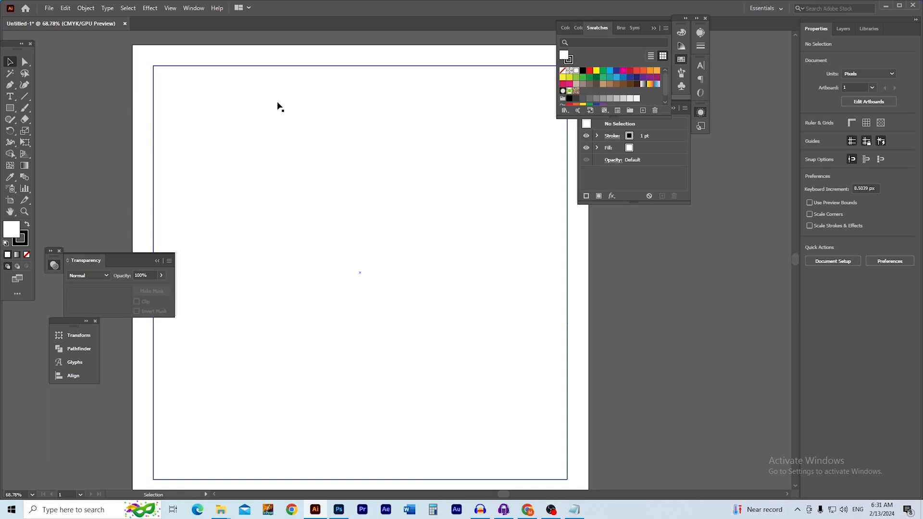
# Lock the big framing rectangle with Object > Lock > Selection and hide all workspace panels
pyautogui.moveTo(250, 45); pyautogui.dragTo(352, 90)
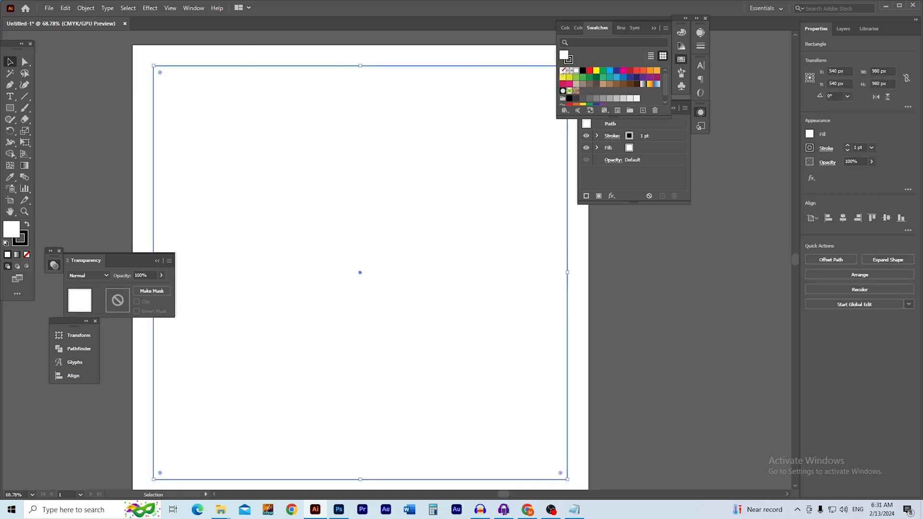
pyautogui.click(255, 47)
pyautogui.moveTo(225, 58); pyautogui.dragTo(311, 111)
pyautogui.moveTo(259, 55); pyautogui.dragTo(289, 136)
pyautogui.hotkey('ctrl', 'a')
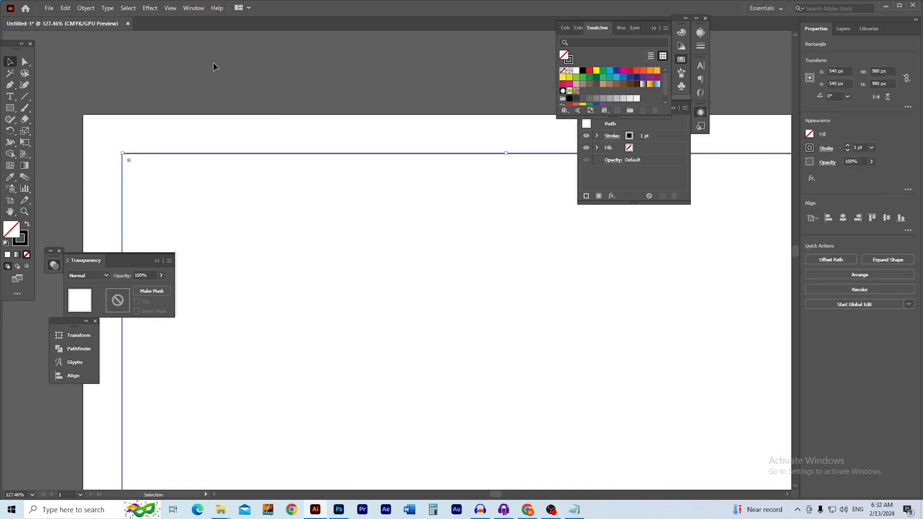
pyautogui.click(86, 8)
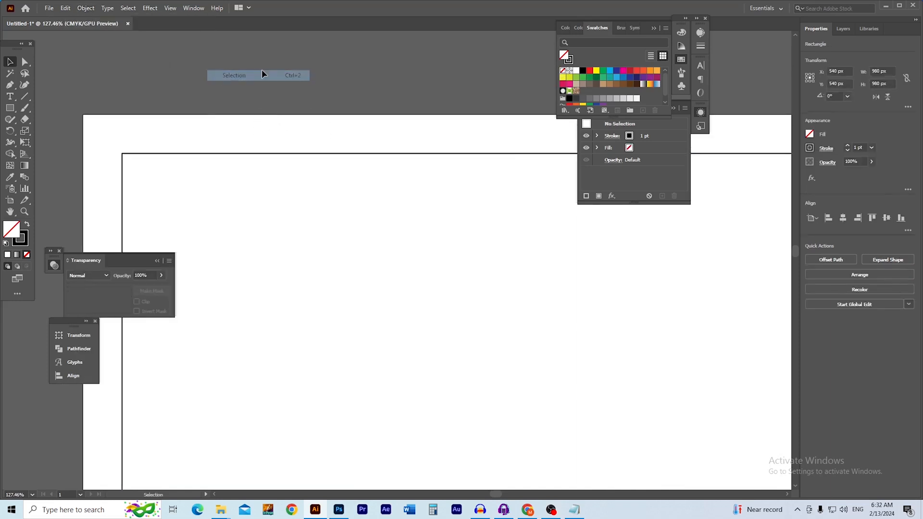
pyautogui.press('Tab')
pyautogui.moveTo(442, 209); pyautogui.dragTo(417, 217)
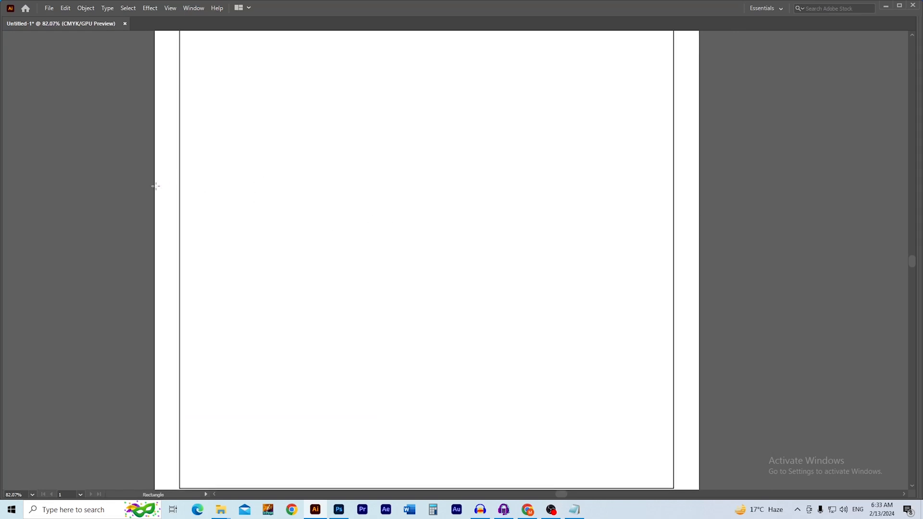
# Draw a wide rectangle across the artboard's middle and round its corners fully into a pill
pyautogui.moveTo(152, 186); pyautogui.dragTo(692, 352)
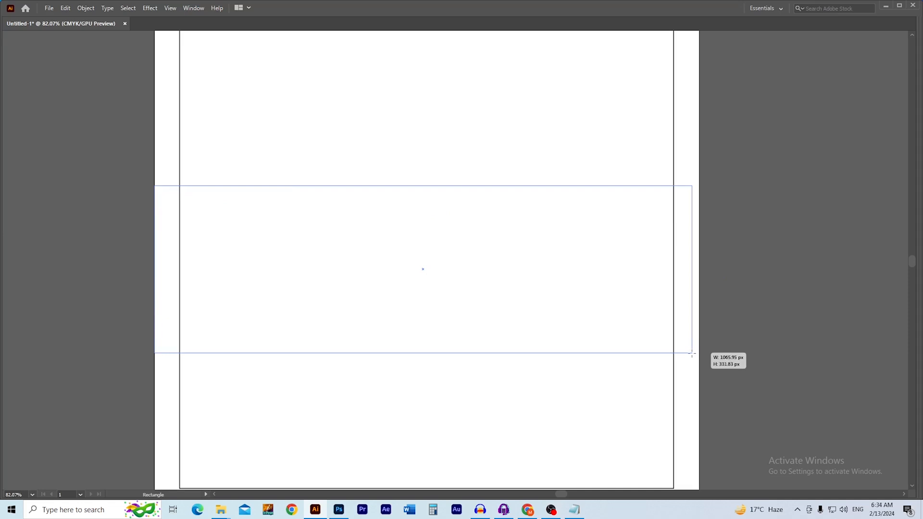
pyautogui.moveTo(692, 352); pyautogui.dragTo(691, 357)
pyautogui.moveTo(686, 194); pyautogui.dragTo(503, 259)
pyautogui.hotkey('alt', 'space')
pyautogui.scroll(-1, 506, 247)
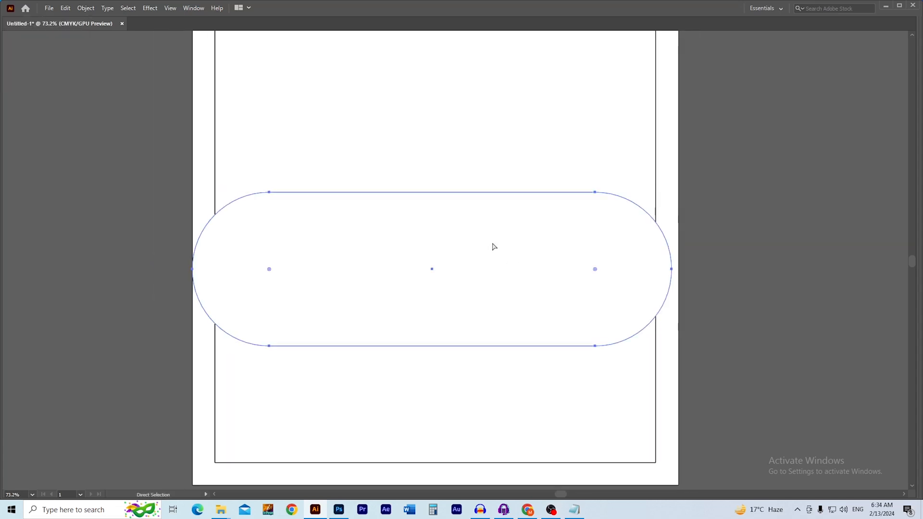
# Fill the pill solid red with no stroke, then hide the panels
pyautogui.press('Tab')
pyautogui.click(589, 71)
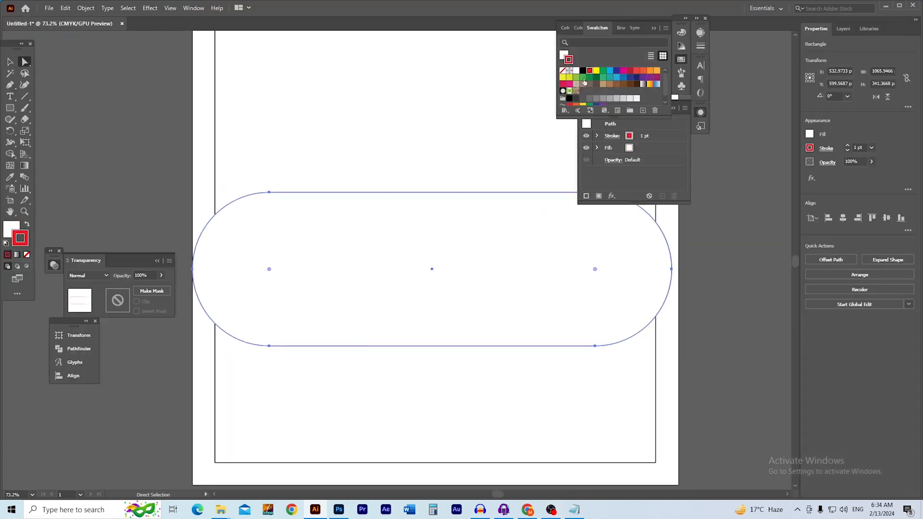
pyautogui.doubleClick(563, 56)
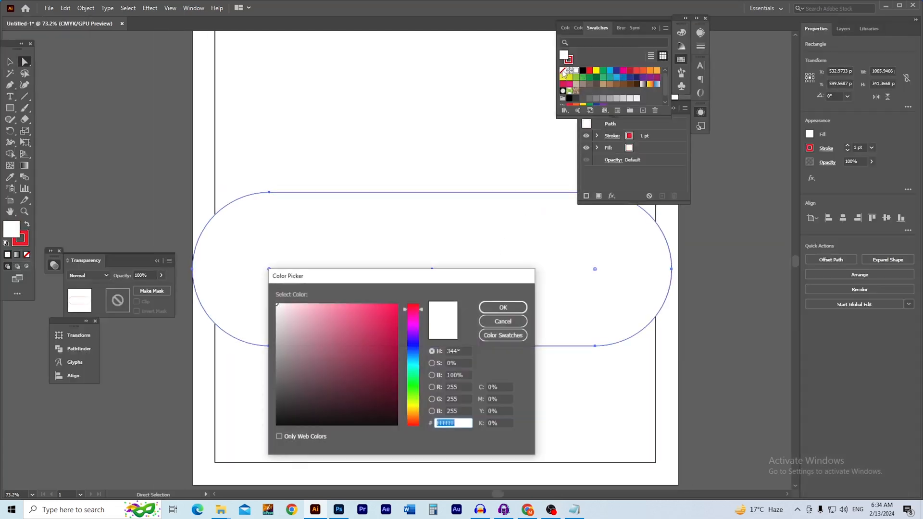
pyautogui.click(513, 324)
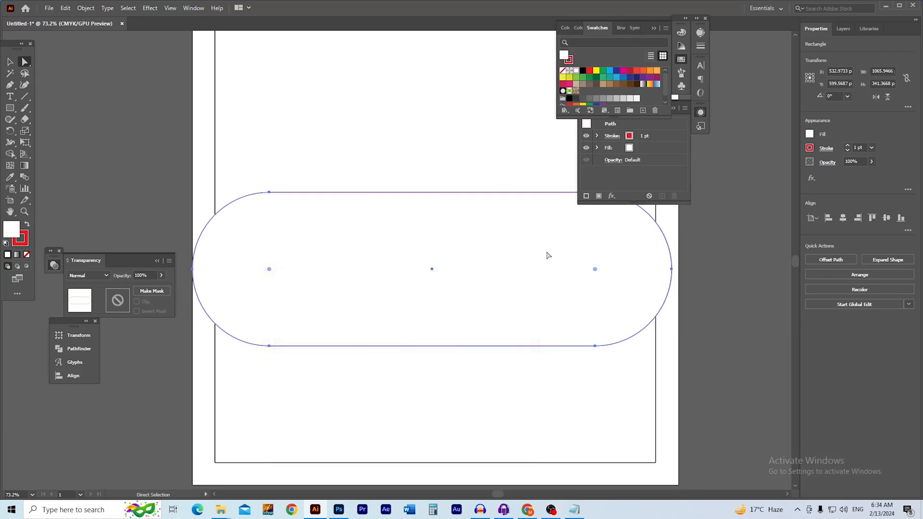
pyautogui.click(591, 72)
pyautogui.click(565, 71)
pyautogui.click(498, 114)
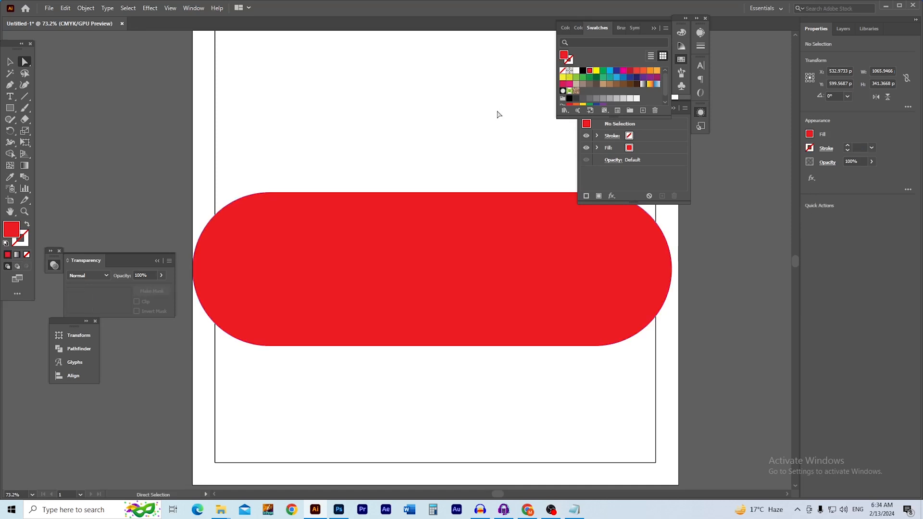
pyautogui.press('Tab')
pyautogui.hotkey('ctrl', 'space')
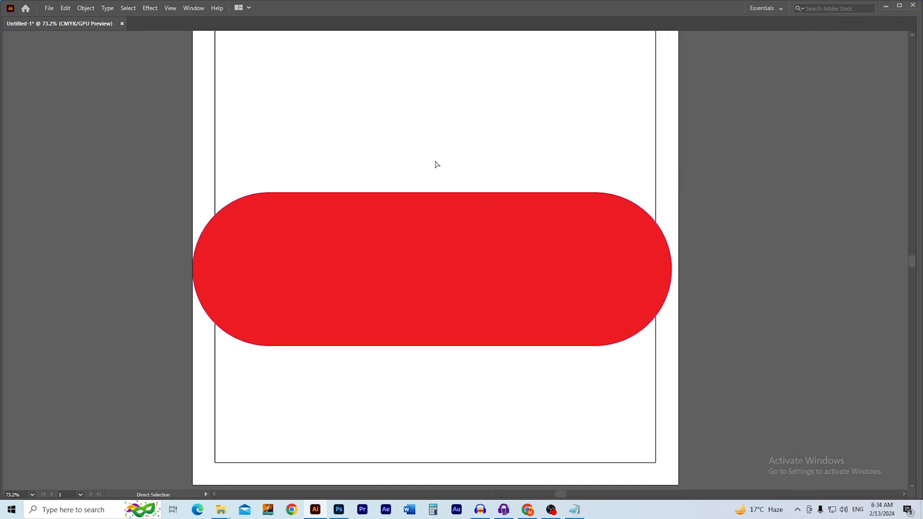
pyautogui.moveTo(345, 229); pyautogui.dragTo(399, 231)
# Offset the red pill's path by -10 px and make the inner copy white
pyautogui.click(408, 204)
pyautogui.click(88, 10)
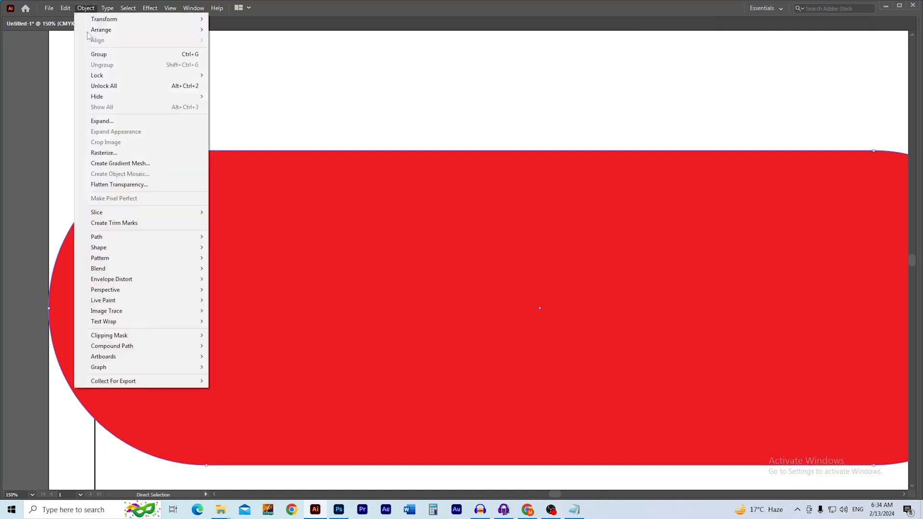
pyautogui.moveTo(160, 240)
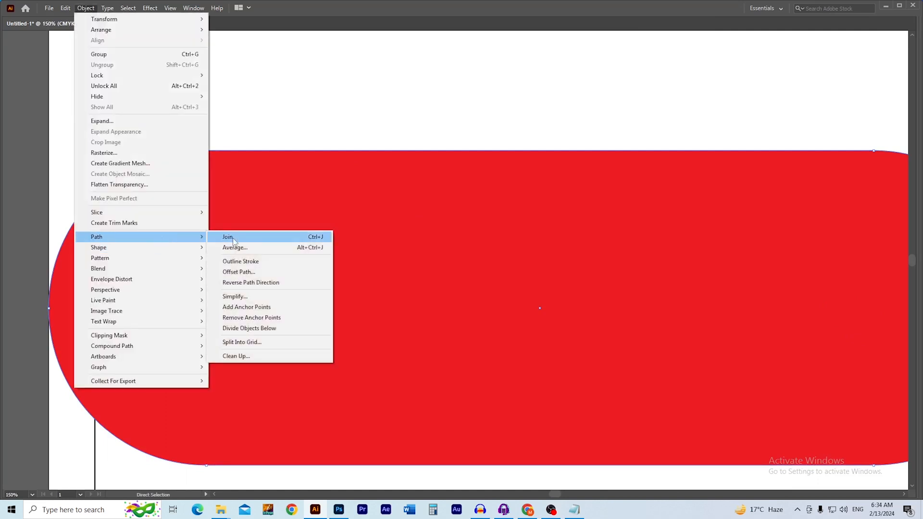
pyautogui.click(263, 272)
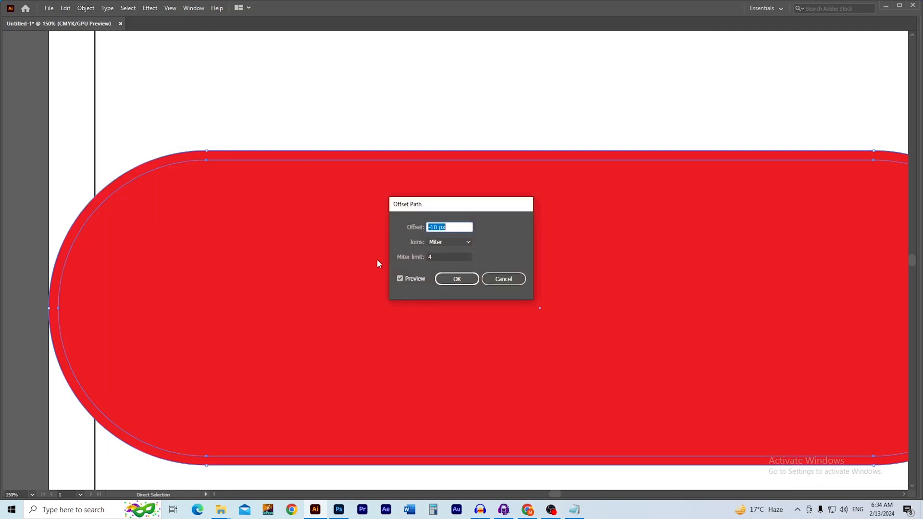
pyautogui.click(457, 279)
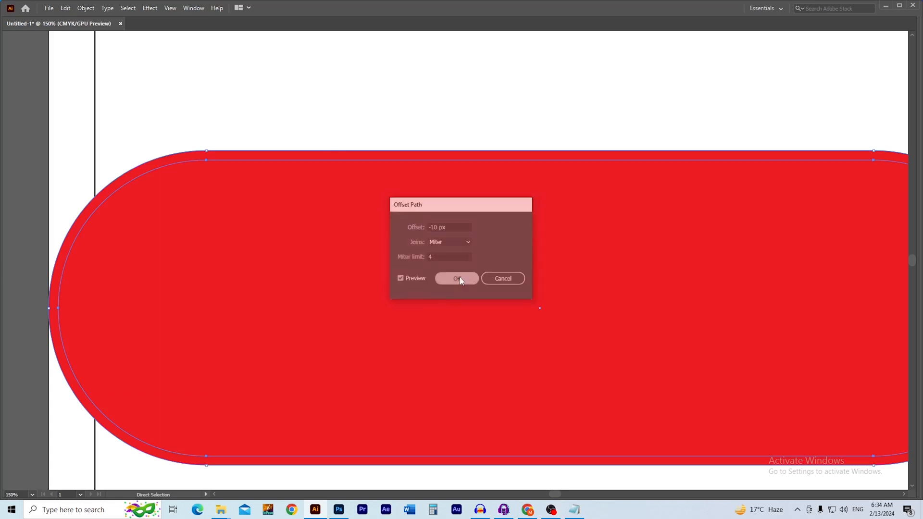
pyautogui.click(342, 66)
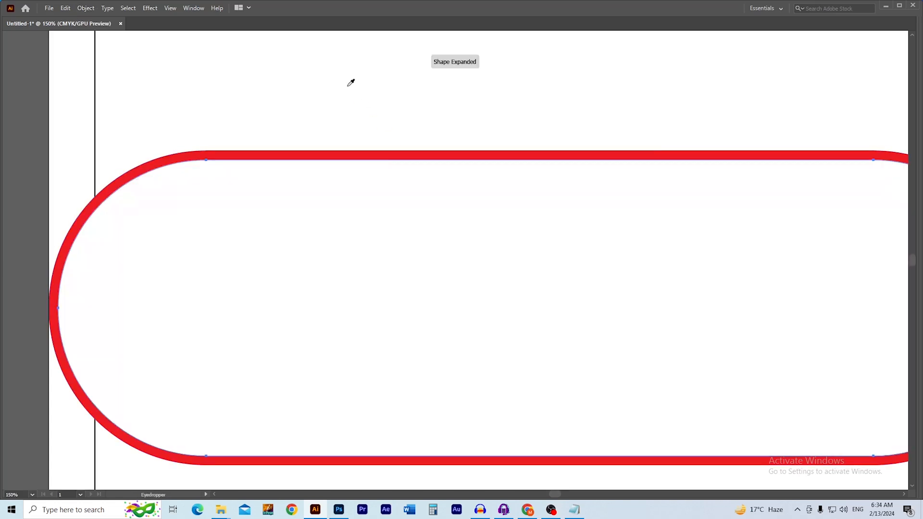
# Check the white inner pill's placement, then select the complete outlined pill
pyautogui.press('v')
pyautogui.moveTo(323, 205); pyautogui.dragTo(382, 222)
pyautogui.hotkey('ctrl', 'z')
pyautogui.press('z')
pyautogui.moveTo(447, 228); pyautogui.dragTo(401, 217)
pyautogui.click(194, 148)
pyautogui.moveTo(469, 300); pyautogui.dragTo(525, 328)
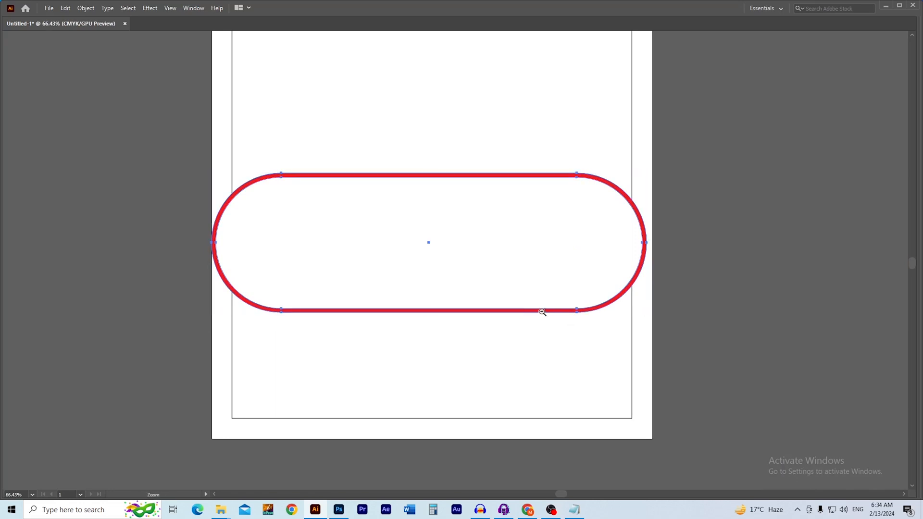
# Rotate the outlined pill to 45° and move it toward the lower left
pyautogui.click(542, 312)
pyautogui.moveTo(503, 303); pyautogui.dragTo(465, 328)
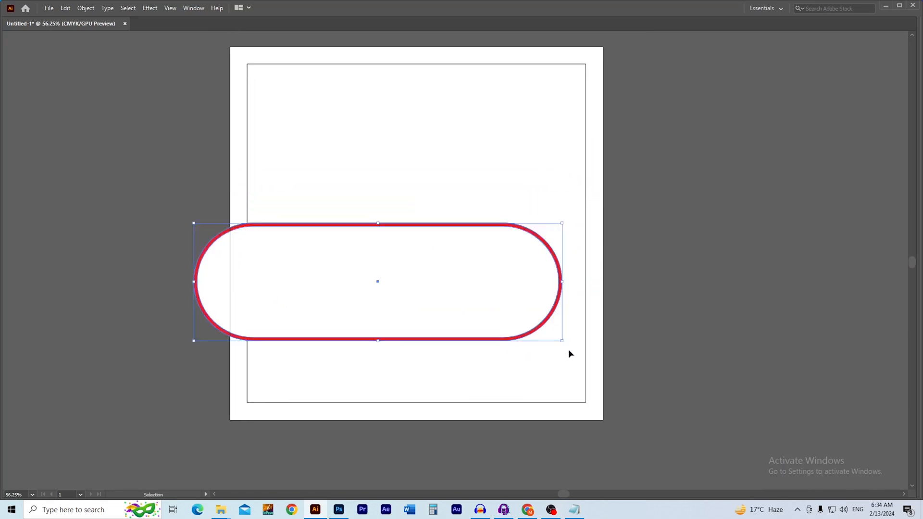
pyautogui.moveTo(565, 346); pyautogui.dragTo(562, 253)
pyautogui.click(550, 315)
pyautogui.scroll(-1, 529, 312)
pyautogui.moveTo(465, 279)
pyautogui.mouseDown()
pyautogui.moveTo(373, 362)
pyautogui.moveTo(387, 343)
pyautogui.mouseUp()
pyautogui.click(478, 326)
pyautogui.press('z')
pyautogui.moveTo(462, 324); pyautogui.dragTo(420, 330)
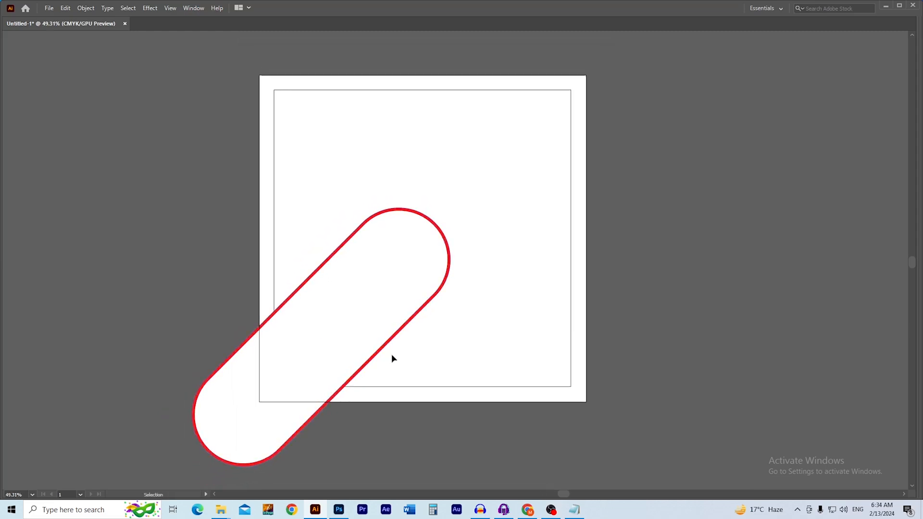
# Place a copy of the tilted pill at the upper right, rounded ends facing each other
pyautogui.moveTo(301, 428); pyautogui.dragTo(548, 189)
pyautogui.click(570, 207)
pyautogui.moveTo(470, 227); pyautogui.dragTo(516, 277)
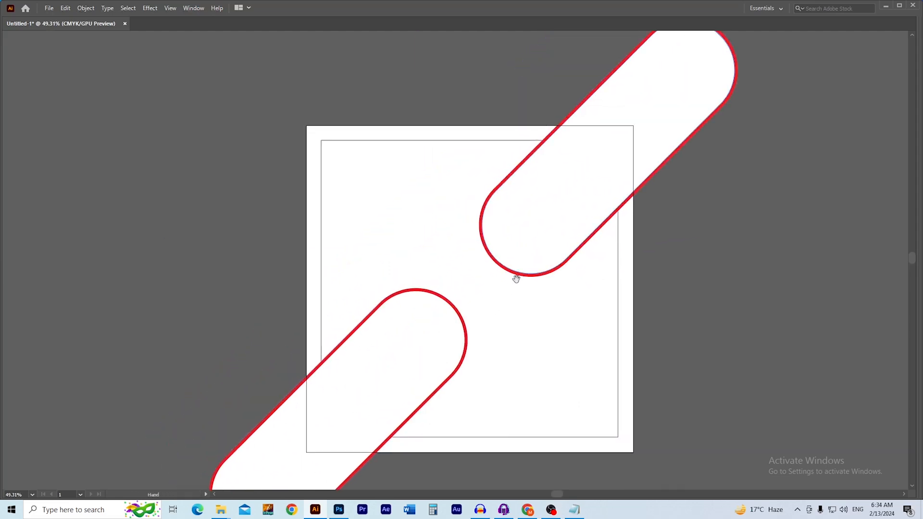
pyautogui.moveTo(463, 260); pyautogui.dragTo(497, 274)
pyautogui.moveTo(458, 311); pyautogui.dragTo(503, 319)
pyautogui.click(507, 319)
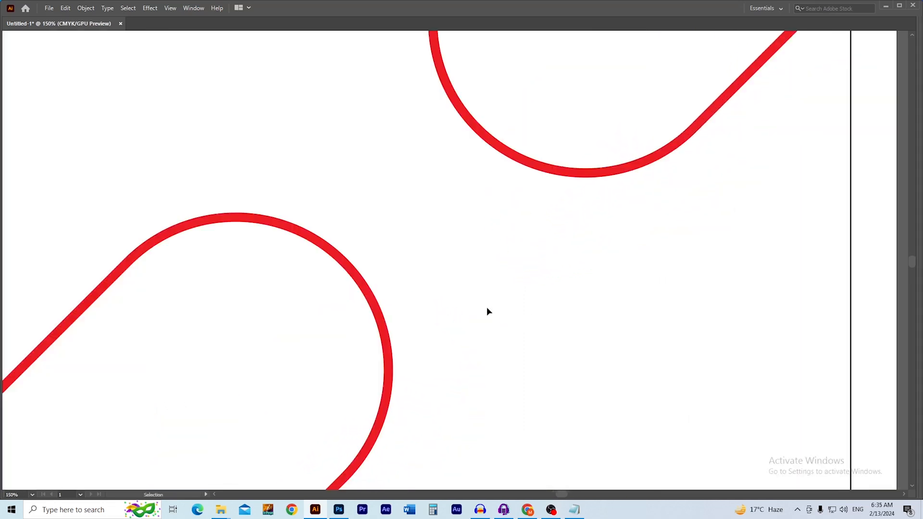
# Test-move both pills and undo the moves, then zoom in on the lower-left pill's end
pyautogui.moveTo(381, 311); pyautogui.dragTo(399, 303)
pyautogui.hotkey('ctrl', 'z')
pyautogui.click(406, 291)
pyautogui.hotkey('ctrl', 'z')
pyautogui.moveTo(520, 158); pyautogui.dragTo(492, 191)
pyautogui.hotkey('ctrl', 'z')
pyautogui.click(485, 206)
pyautogui.hotkey('ctrl', 'z')
pyautogui.click(489, 225)
pyautogui.press('z')
pyautogui.moveTo(307, 257); pyautogui.dragTo(380, 276)
pyautogui.press('h')
pyautogui.press('v')
# Expand the lower-left pill's red outer shape outward with a 10 px Offset Path
pyautogui.click(387, 249)
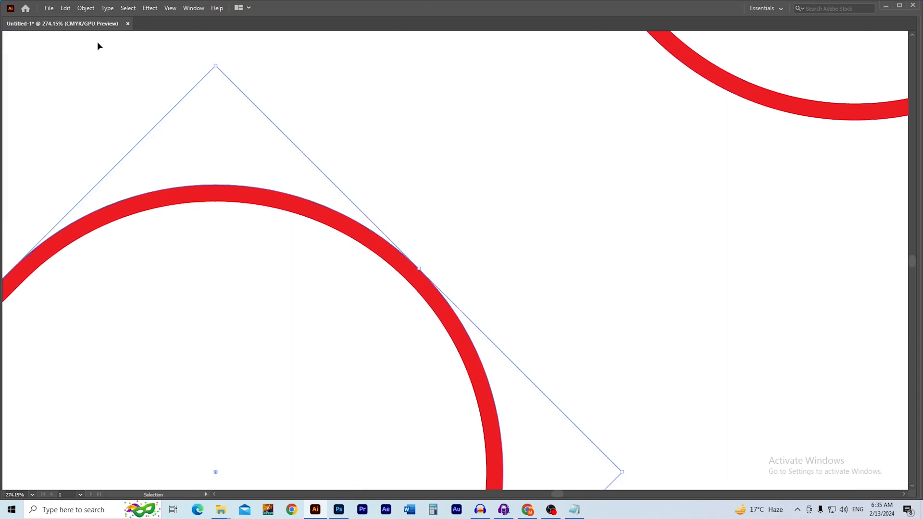
pyautogui.click(82, 8)
pyautogui.moveTo(130, 236)
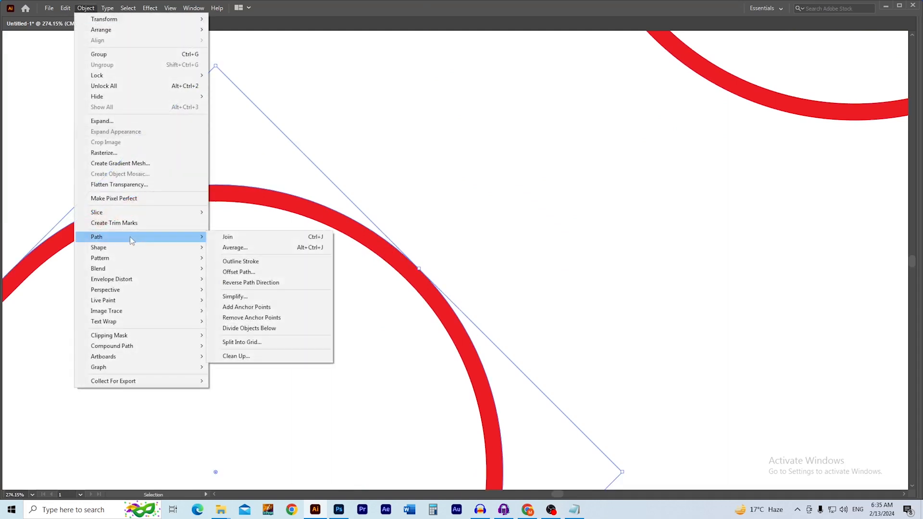
pyautogui.click(250, 271)
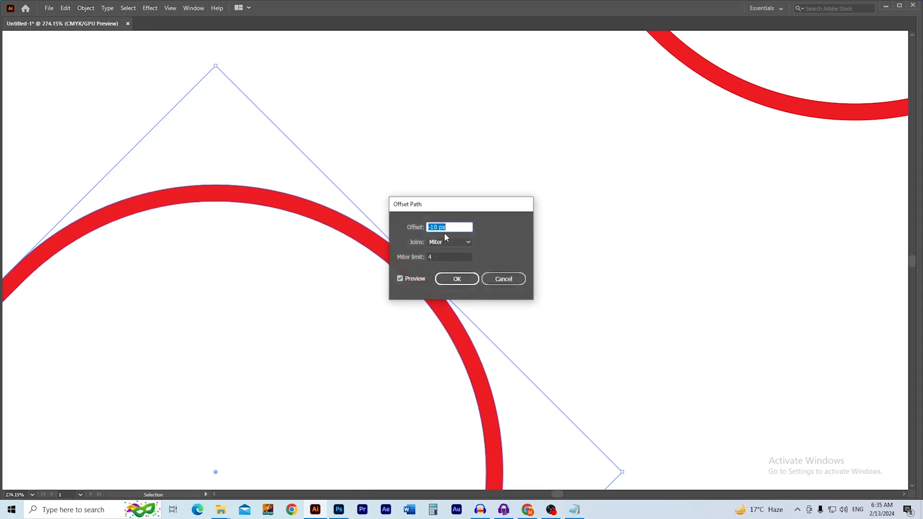
pyautogui.write('10')
pyautogui.press('Tab')
pyautogui.click(456, 278)
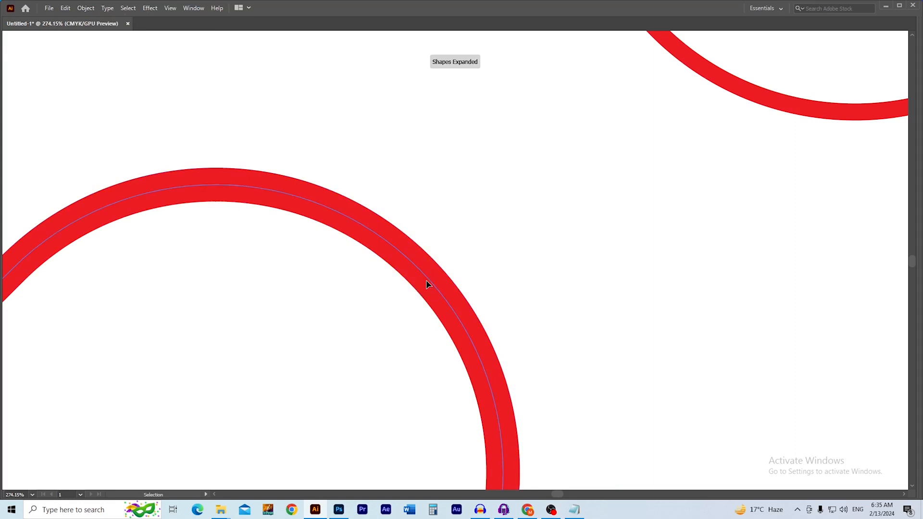
pyautogui.moveTo(426, 280); pyautogui.dragTo(620, 275)
pyautogui.hotkey('ctrl', 'z')
# Expand the upper-right pill's red outer shape outward by 10 px as well
pyautogui.moveTo(485, 275); pyautogui.dragTo(399, 317)
pyautogui.moveTo(457, 209); pyautogui.dragTo(553, 242)
pyautogui.moveTo(445, 277); pyautogui.dragTo(328, 355)
pyautogui.moveTo(511, 294); pyautogui.dragTo(461, 342)
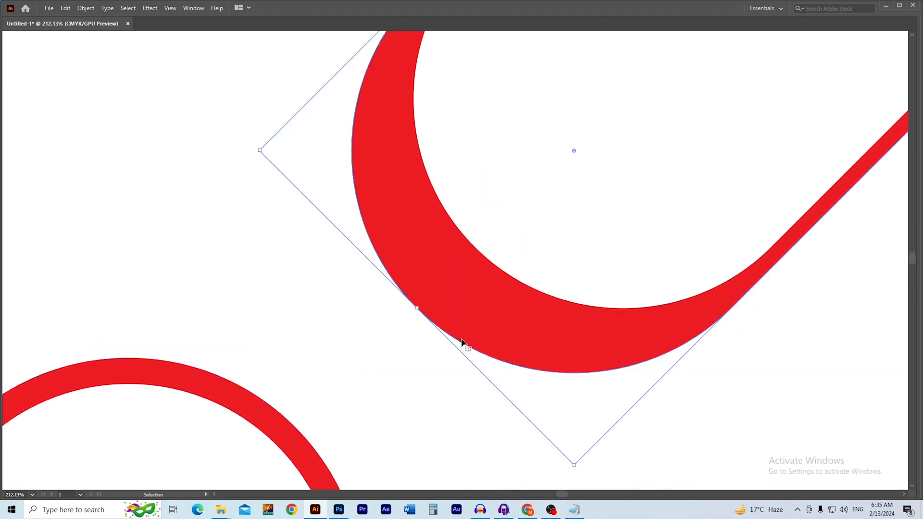
pyautogui.hotkey('ctrl', 'z')
pyautogui.moveTo(480, 271); pyautogui.dragTo(577, 295)
pyautogui.moveTo(579, 307); pyautogui.dragTo(443, 302)
pyautogui.hotkey('ctrl', 'a')
pyautogui.click(86, 7)
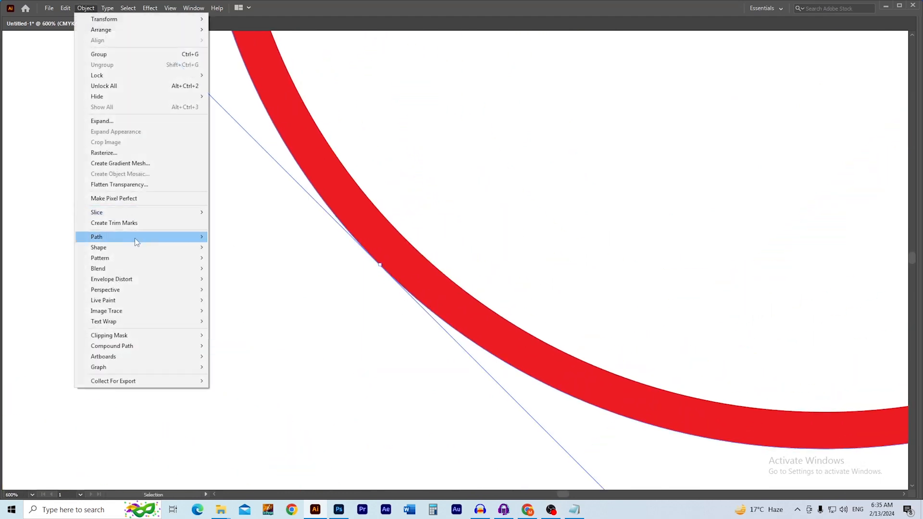
pyautogui.moveTo(148, 235)
pyautogui.click(242, 270)
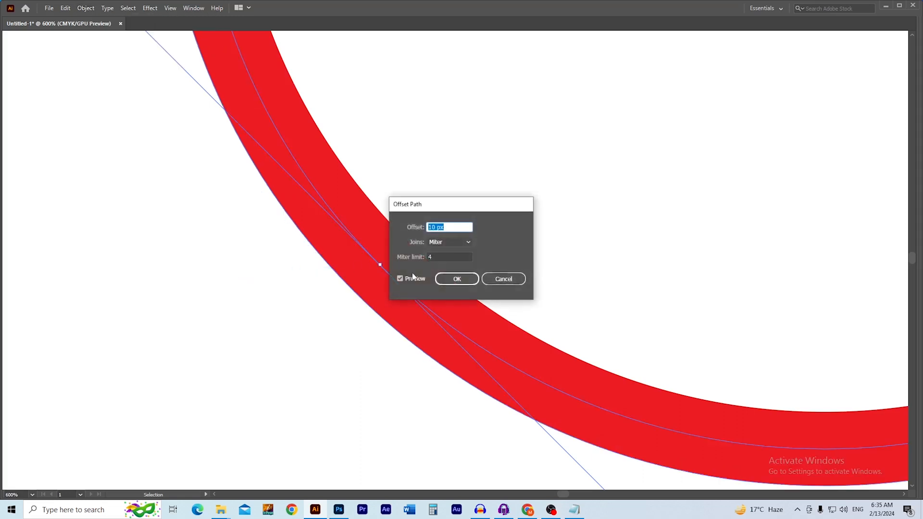
pyautogui.click(456, 278)
pyautogui.hotkey('ctrl', '0')
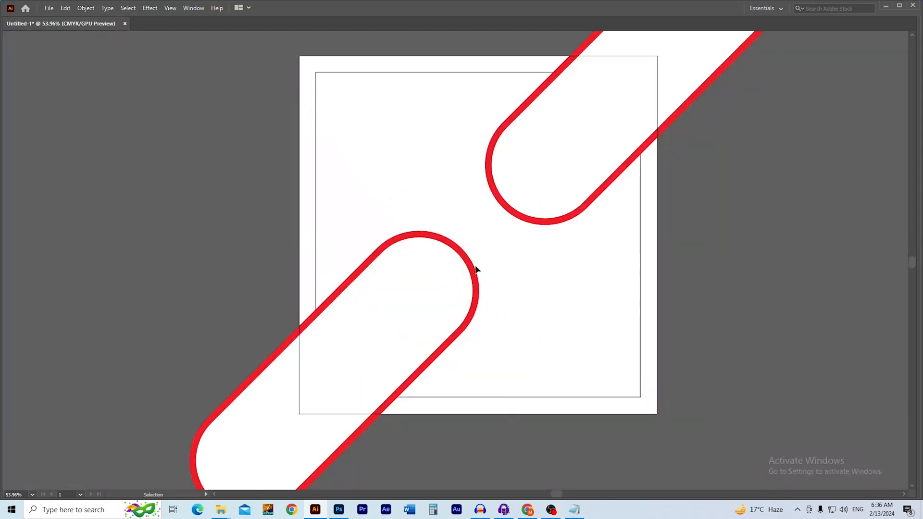
# Cover the lower-left pill's end with a red helper square and Shape Builder away the overhang
pyautogui.moveTo(303, 402); pyautogui.dragTo(364, 329)
pyautogui.press('m')
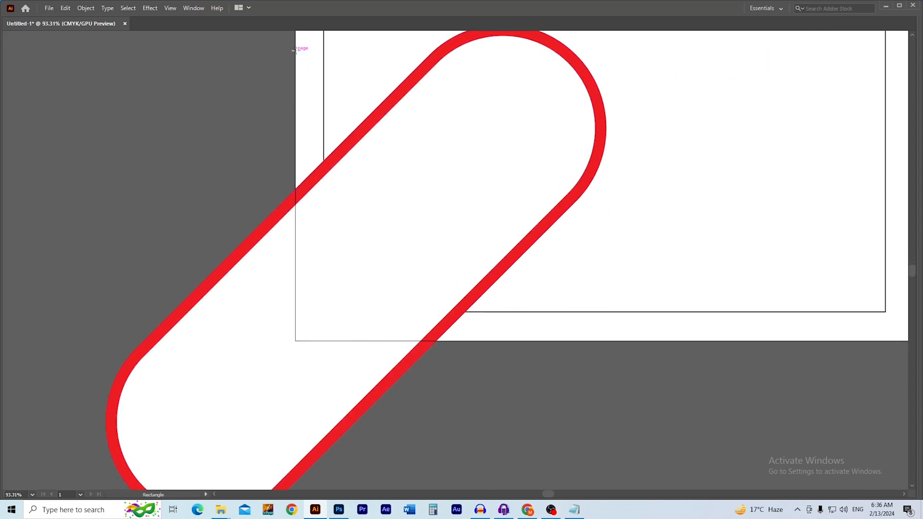
pyautogui.moveTo(294, 50); pyautogui.dragTo(634, 341)
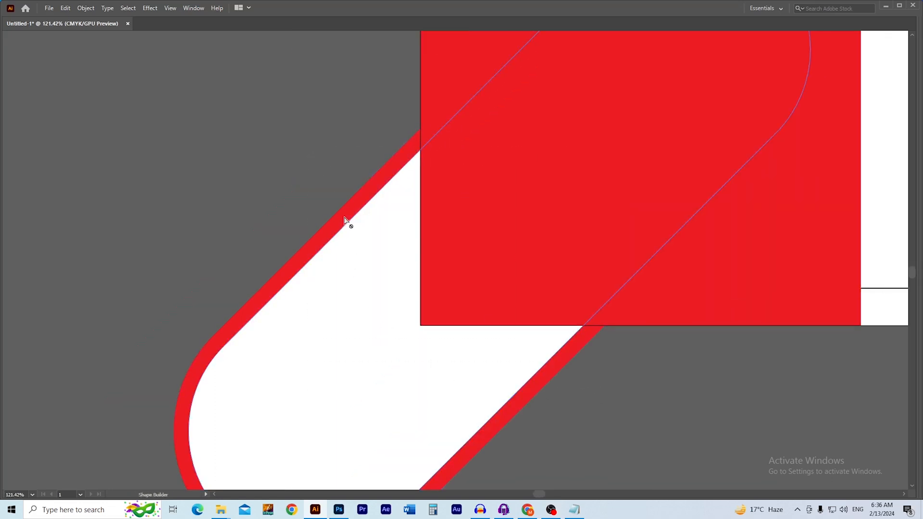
pyautogui.press('v')
pyautogui.click(335, 174)
pyautogui.press('Tab')
pyautogui.press('v')
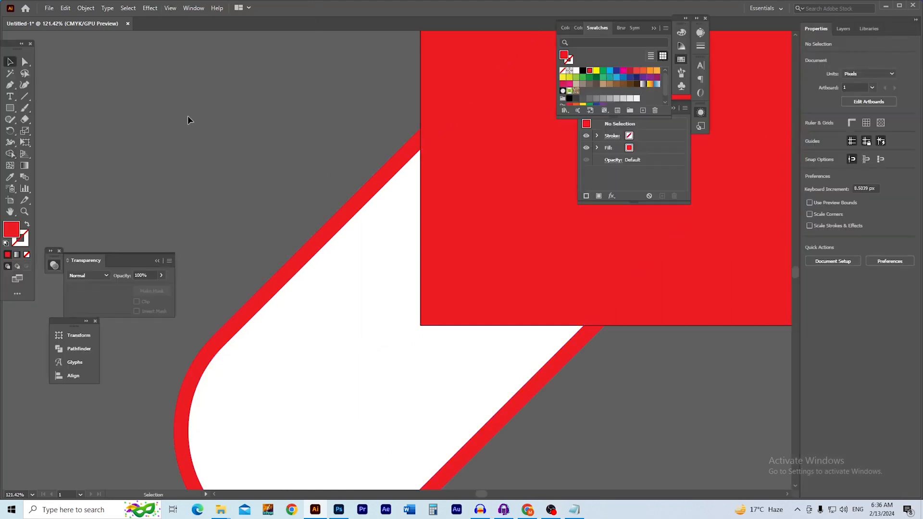
pyautogui.hotkey('ctrl', 'a')
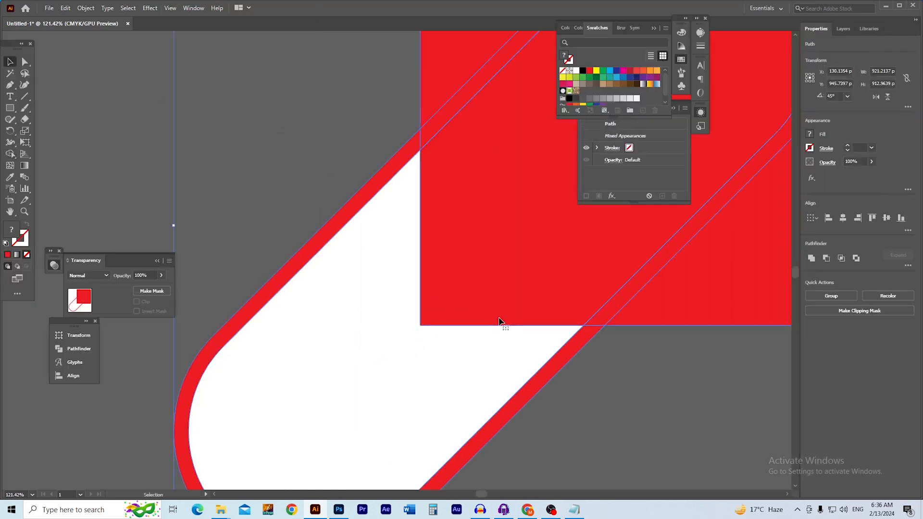
pyautogui.hotkey('shift', 'm')
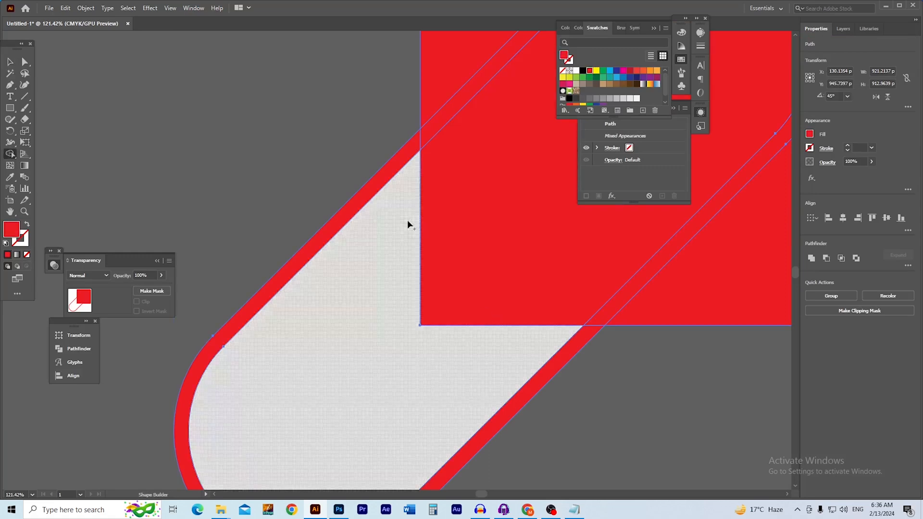
pyautogui.moveTo(347, 172); pyautogui.dragTo(368, 335)
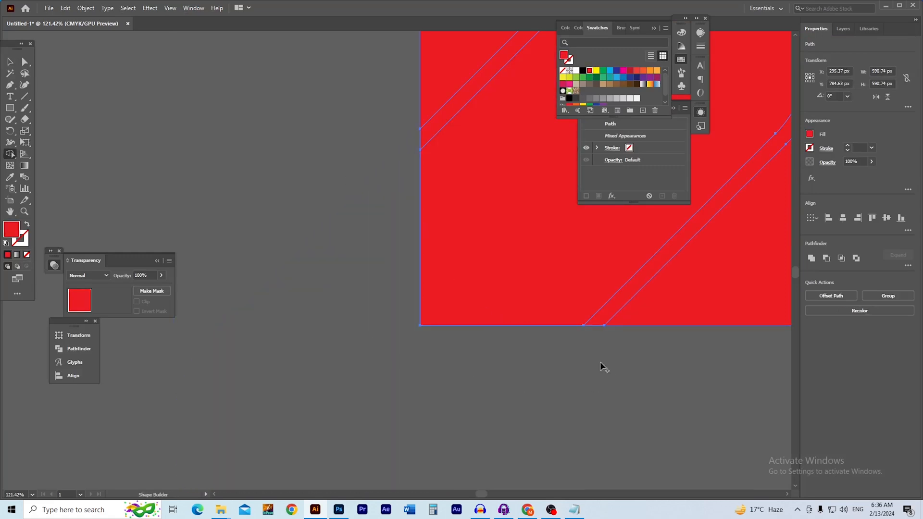
# Move the red helper square to the artboard's top-right corner, aligned right and top
pyautogui.moveTo(550, 308); pyautogui.dragTo(319, 383)
pyautogui.press('v')
pyautogui.click(461, 398)
pyautogui.moveTo(540, 339)
pyautogui.mouseDown()
pyautogui.moveTo(284, 289)
pyautogui.moveTo(329, 325)
pyautogui.mouseUp()
pyautogui.click(436, 413)
pyautogui.moveTo(484, 284); pyautogui.dragTo(490, 323)
pyautogui.hotkey('ctrl', 'z')
pyautogui.hotkey('ctrl', 'z')
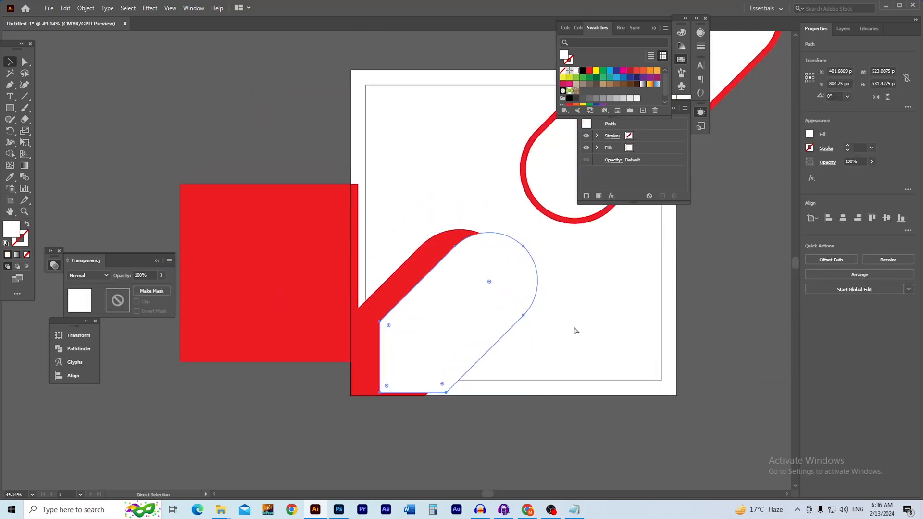
pyautogui.click(596, 328)
pyautogui.moveTo(597, 301); pyautogui.dragTo(482, 398)
pyautogui.moveTo(248, 365); pyautogui.dragTo(495, 364)
pyautogui.click(857, 218)
pyautogui.click(872, 218)
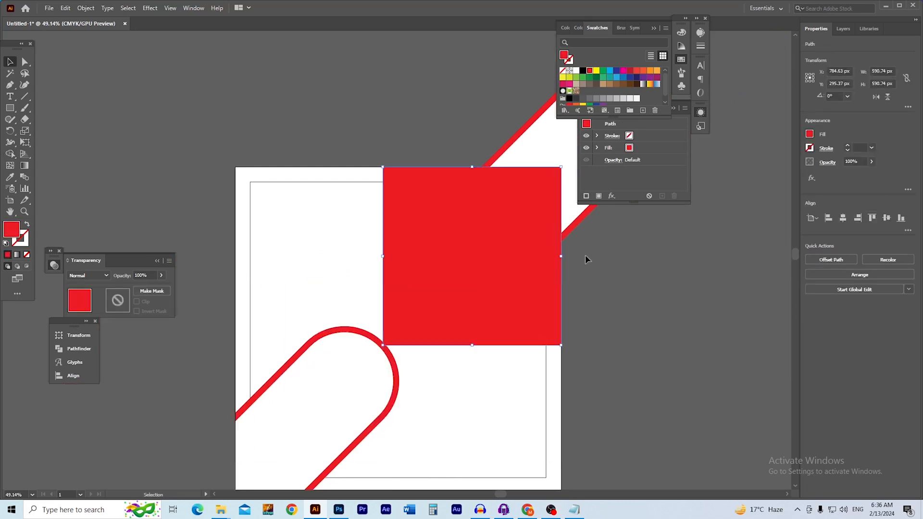
# Trim the upper-right pill's parts extending beyond the artboard corner with Shape Builder
pyautogui.moveTo(502, 197); pyautogui.dragTo(548, 231)
pyautogui.moveTo(531, 259); pyautogui.dragTo(362, 300)
pyautogui.moveTo(455, 272); pyautogui.dragTo(379, 332)
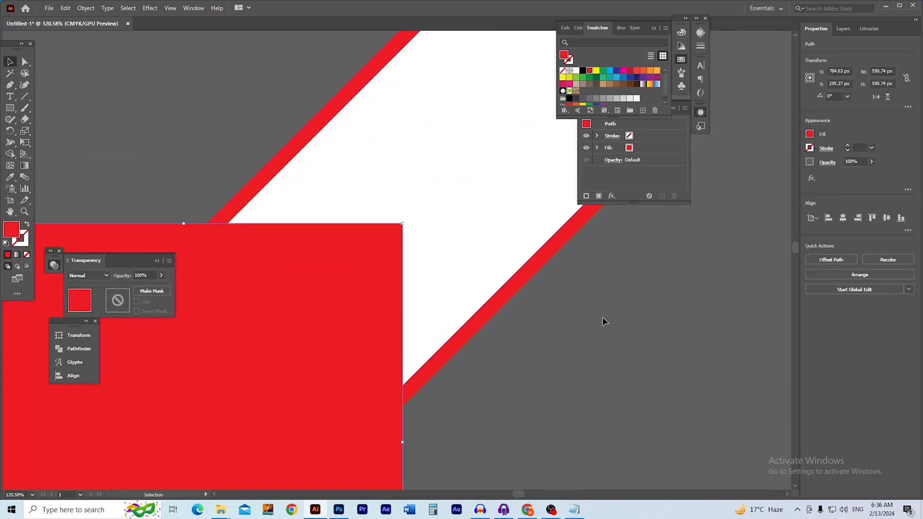
pyautogui.click(600, 318)
pyautogui.click(471, 333)
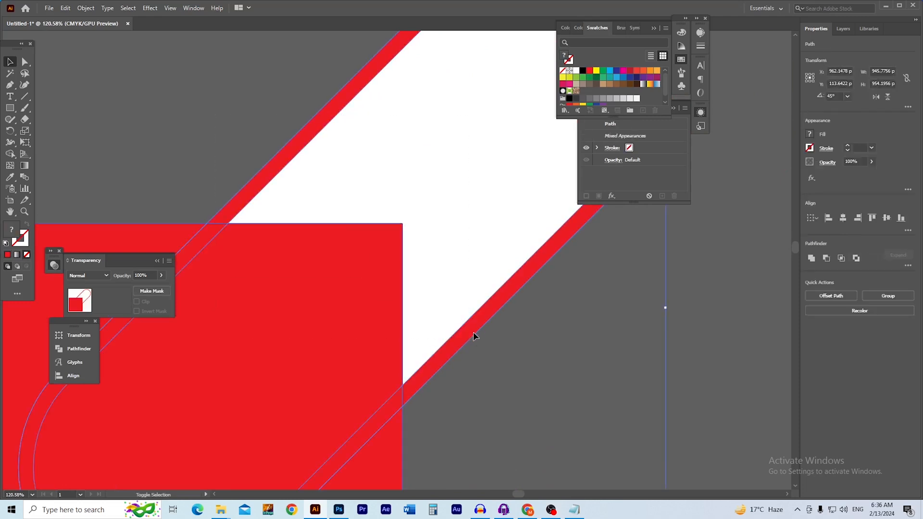
pyautogui.hotkey('shift', 'm')
pyautogui.moveTo(524, 323); pyautogui.dragTo(469, 204)
pyautogui.moveTo(480, 291); pyautogui.dragTo(383, 301)
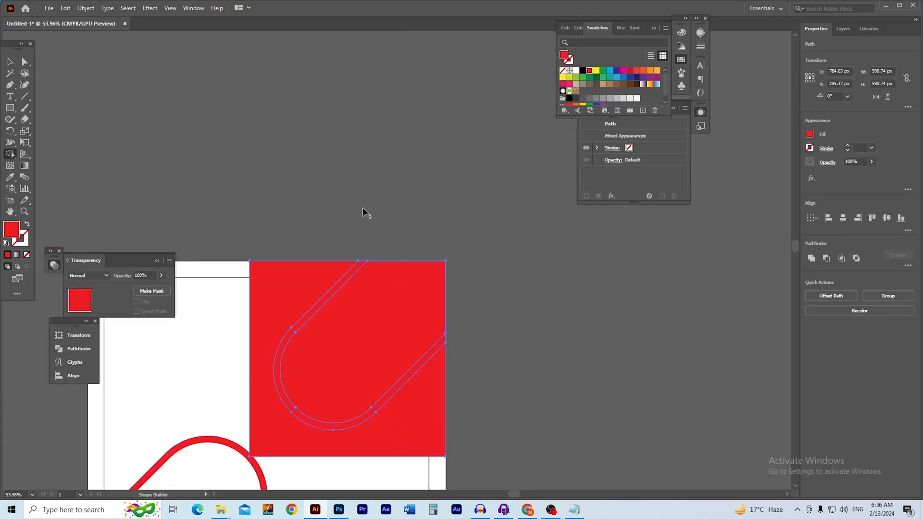
# Delete the red helper square and preview the trimmed poster without panels
pyautogui.press('v')
pyautogui.moveTo(281, 296); pyautogui.dragTo(531, 288)
pyautogui.press('Delete')
pyautogui.moveTo(352, 347); pyautogui.dragTo(456, 198)
pyautogui.moveTo(403, 312)
pyautogui.mouseDown()
pyautogui.moveTo(424, 309)
pyautogui.moveTo(395, 299)
pyautogui.moveTo(402, 294)
pyautogui.mouseUp()
pyautogui.press('Tab')
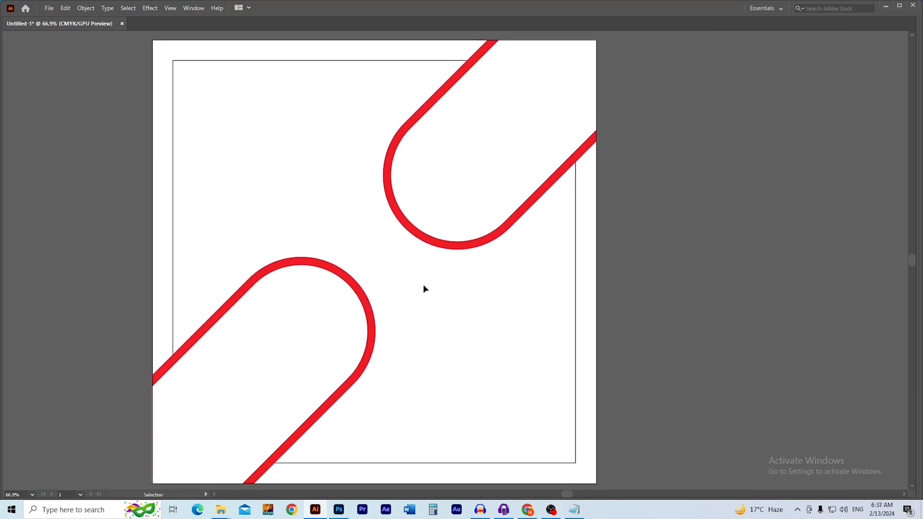
# Duplicate the white pill over the artboard's left edge and fill the copy black
pyautogui.press('Tab')
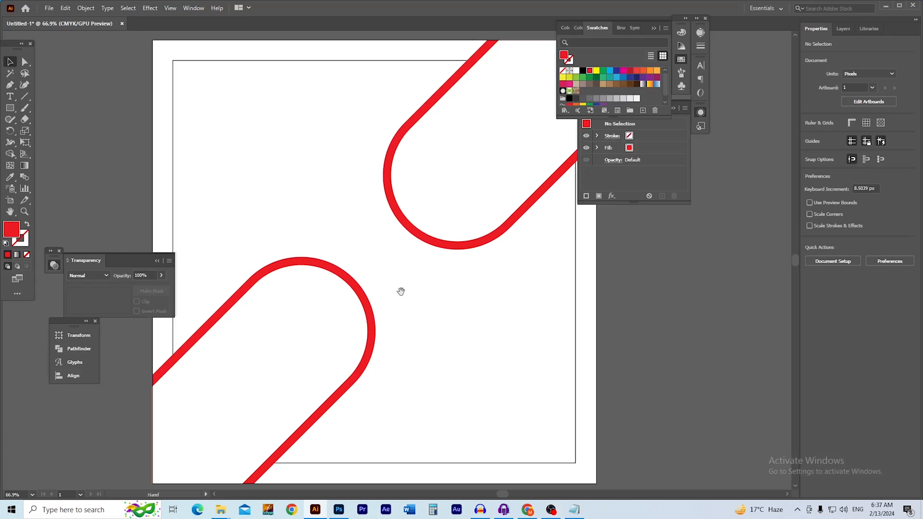
pyautogui.moveTo(402, 293); pyautogui.dragTo(426, 296)
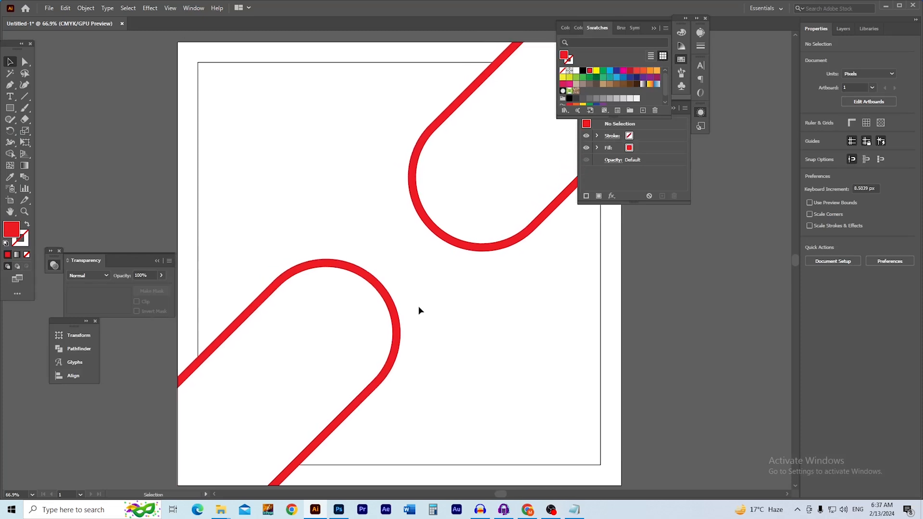
pyautogui.moveTo(392, 325); pyautogui.dragTo(430, 330)
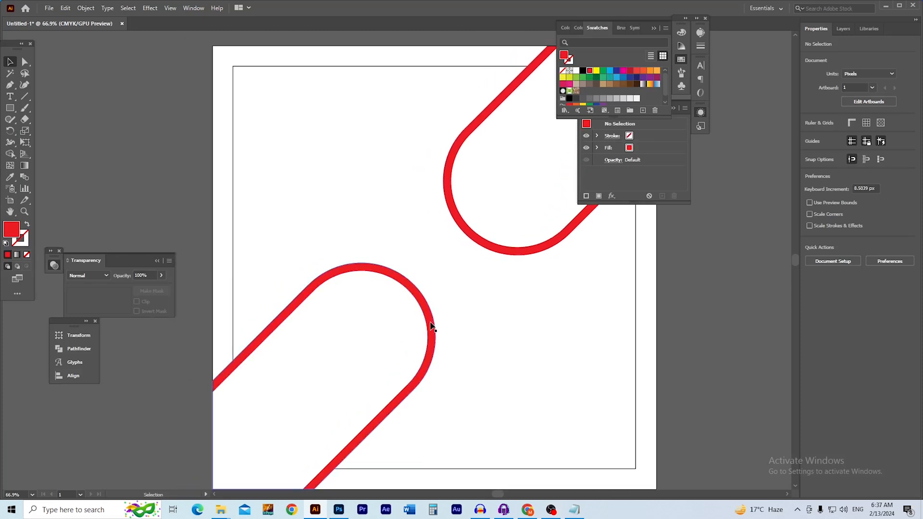
pyautogui.click(373, 362)
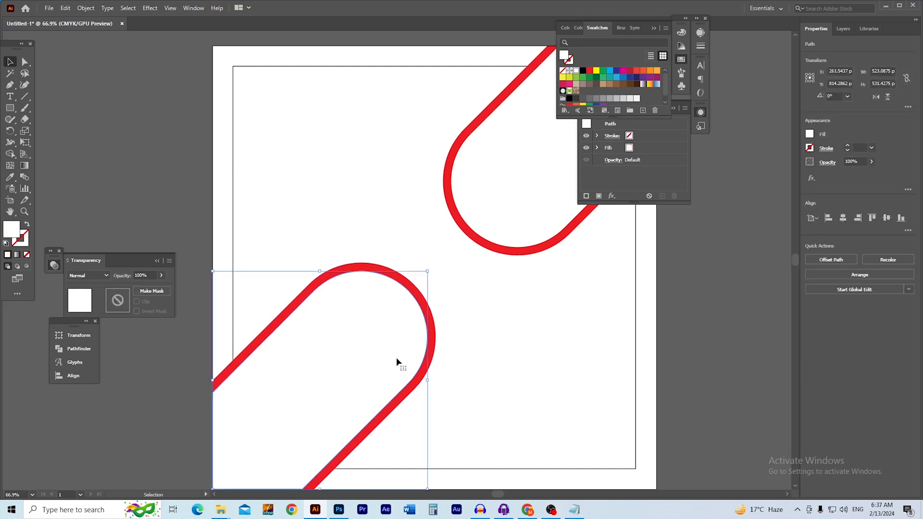
pyautogui.moveTo(404, 363); pyautogui.dragTo(261, 295)
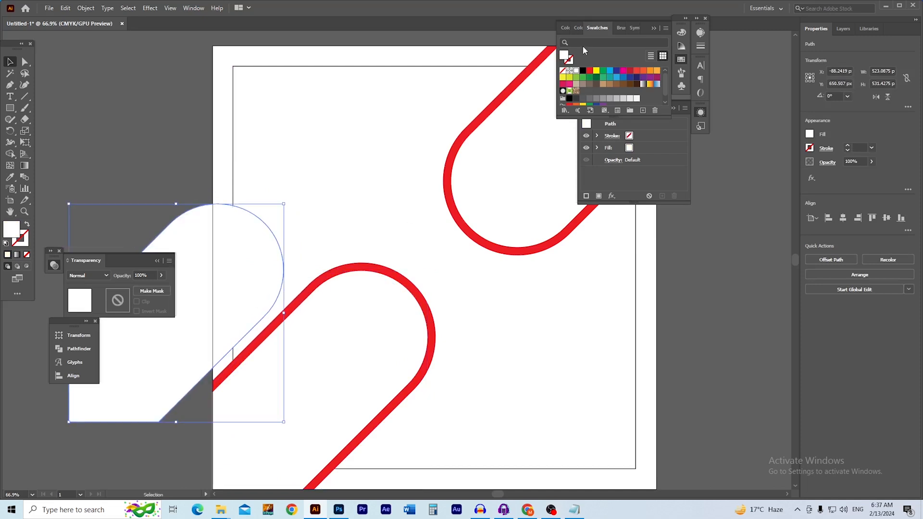
pyautogui.doubleClick(567, 58)
pyautogui.moveTo(291, 368)
pyautogui.mouseDown()
pyautogui.moveTo(277, 372)
pyautogui.moveTo(368, 383)
pyautogui.moveTo(344, 394)
pyautogui.moveTo(410, 419)
pyautogui.mouseUp()
pyautogui.click(502, 307)
pyautogui.click(136, 171)
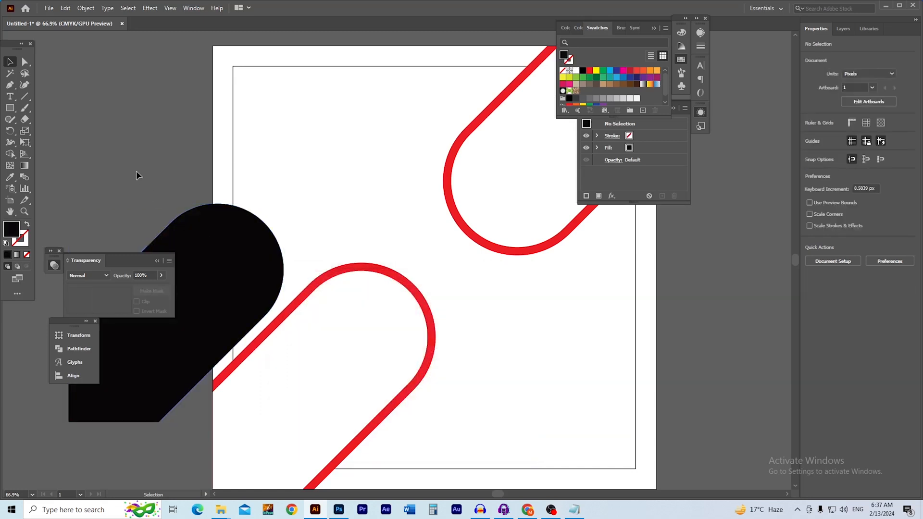
# Place another pill copy over the artboard's right edge
pyautogui.moveTo(262, 284); pyautogui.dragTo(304, 282)
pyautogui.moveTo(282, 313); pyautogui.dragTo(261, 275)
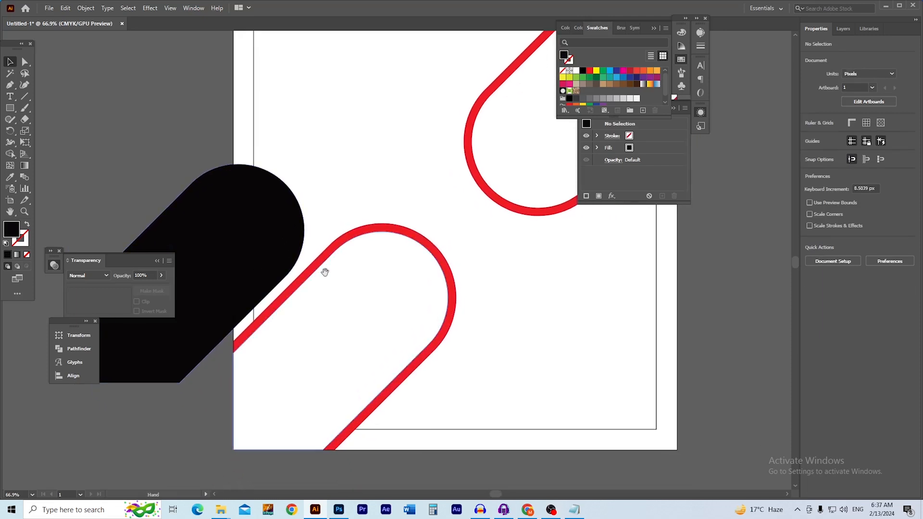
pyautogui.moveTo(340, 275); pyautogui.dragTo(327, 274)
pyautogui.moveTo(397, 278); pyautogui.dragTo(388, 279)
pyautogui.moveTo(377, 284); pyautogui.dragTo(288, 321)
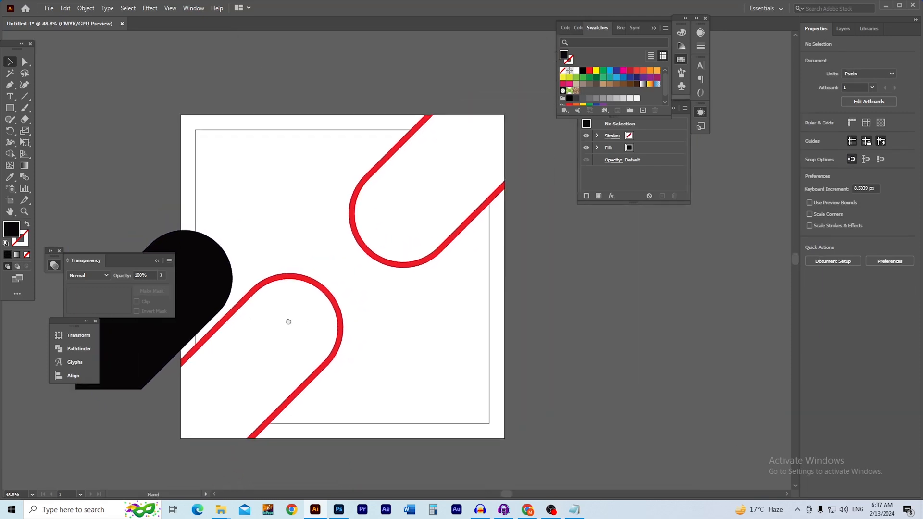
pyautogui.moveTo(415, 235); pyautogui.dragTo(488, 346)
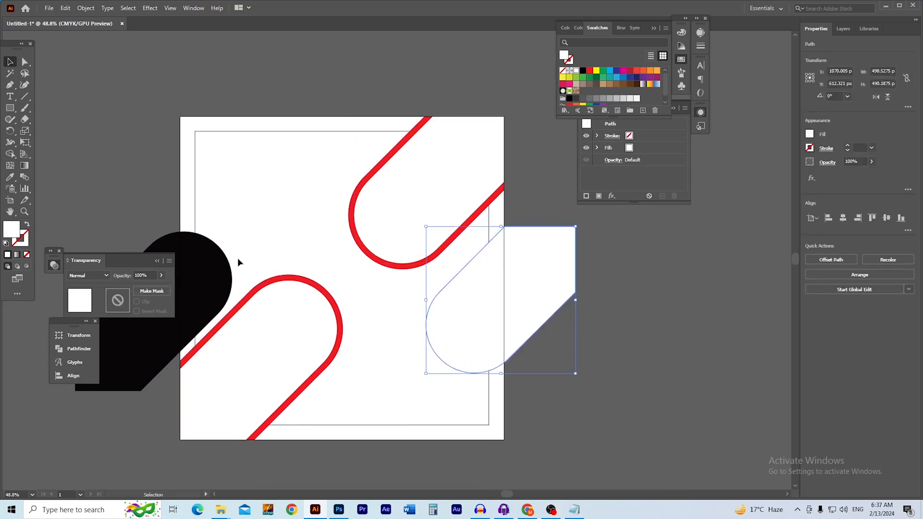
# Use the Eyedropper to copy the black fill onto the right-hand pill
pyautogui.press('i')
pyautogui.click(212, 247)
pyautogui.click(168, 175)
pyautogui.moveTo(261, 266); pyautogui.dragTo(420, 284)
pyautogui.moveTo(421, 285); pyautogui.dragTo(596, 276)
pyautogui.moveTo(591, 279); pyautogui.dragTo(380, 302)
pyautogui.moveTo(370, 286); pyautogui.dragTo(329, 298)
# Trim the left black pill flush with the artboard's left edge, then delete the helper rectangle
pyautogui.press('m')
pyautogui.moveTo(327, 141)
pyautogui.mouseDown()
pyautogui.moveTo(390, 204)
pyautogui.moveTo(504, 387)
pyautogui.moveTo(503, 419)
pyautogui.mouseUp()
pyautogui.press('v')
pyautogui.keyDown('shift'); pyautogui.click(269, 349); pyautogui.keyUp('shift')
pyautogui.hotkey('shift', 'm')
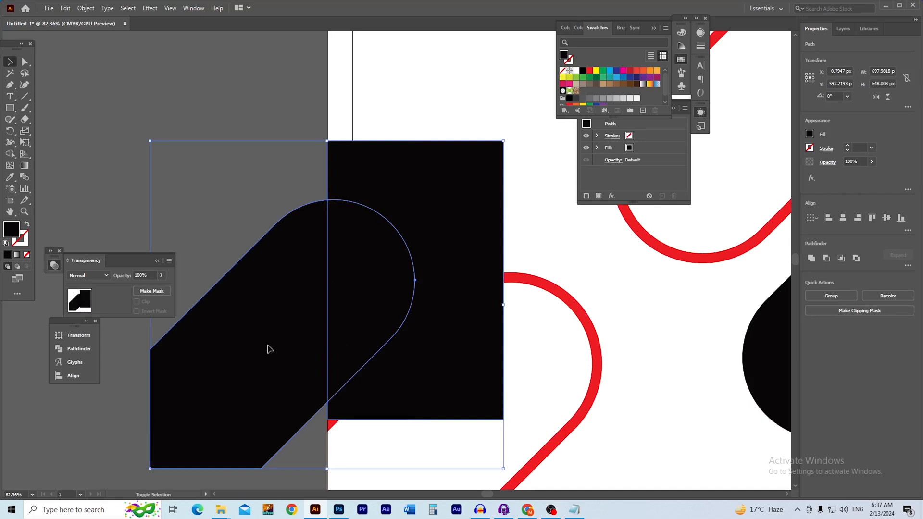
pyautogui.keyDown('alt'); pyautogui.click(238, 325); pyautogui.keyUp('alt')
pyautogui.press('v')
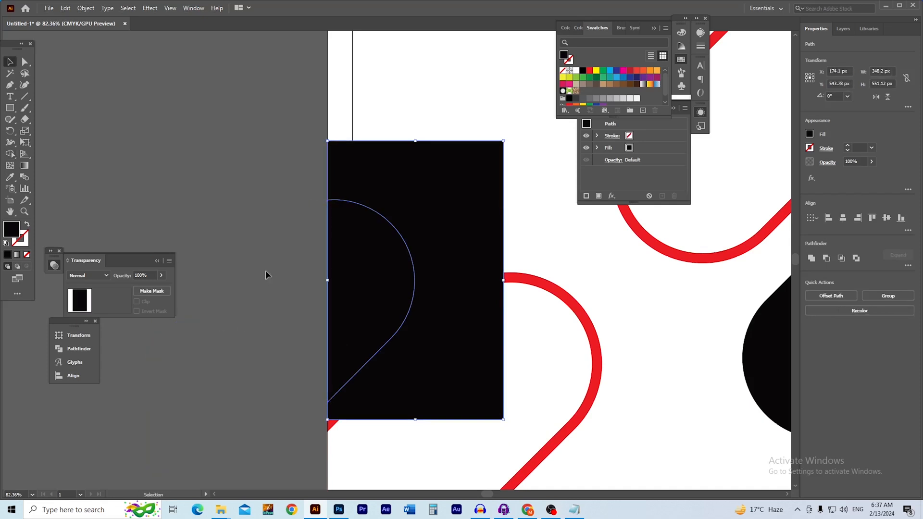
pyautogui.click(79, 47)
pyautogui.moveTo(450, 178); pyautogui.dragTo(284, 130)
pyautogui.press('Delete')
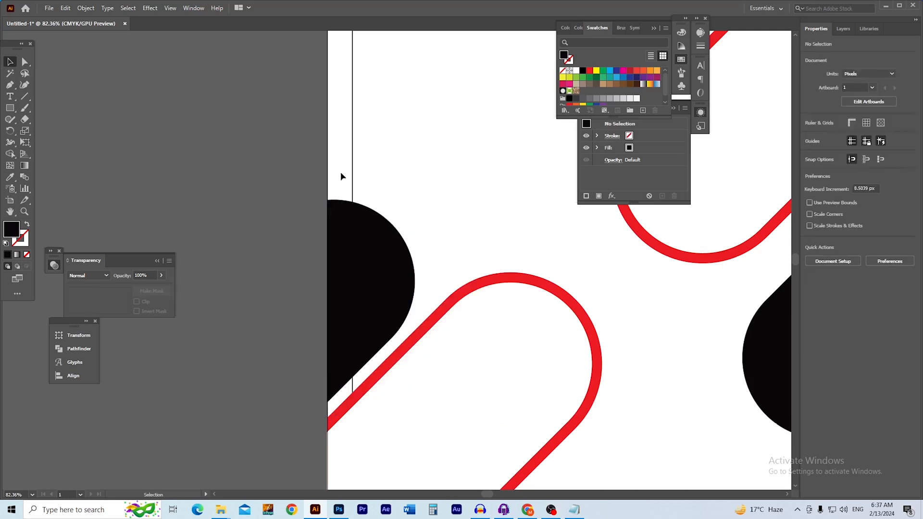
# Trim the right black pill flush with the artboard's right edge, then delete the helper rectangle
pyautogui.moveTo(578, 294)
pyautogui.mouseDown()
pyautogui.moveTo(328, 295)
pyautogui.moveTo(464, 302)
pyautogui.moveTo(377, 294)
pyautogui.moveTo(294, 254)
pyautogui.mouseUp()
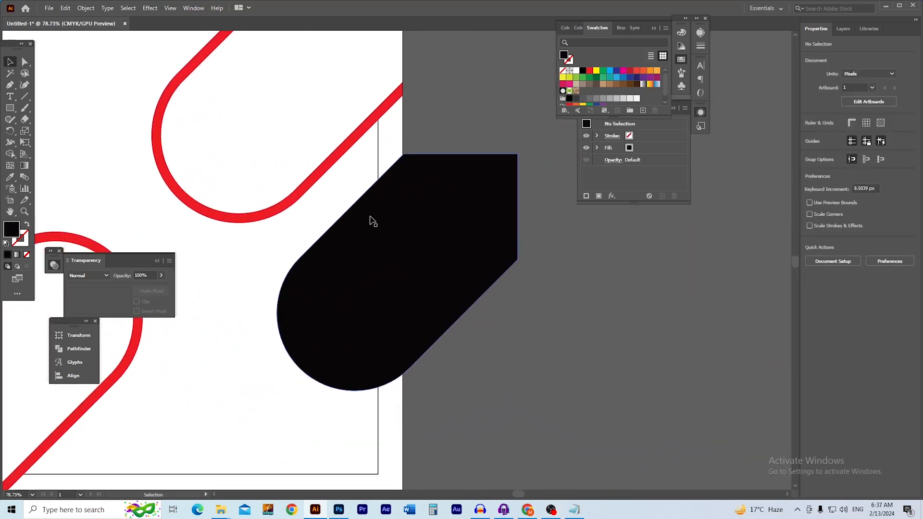
pyautogui.press('m')
pyautogui.moveTo(403, 117); pyautogui.dragTo(208, 432)
pyautogui.press('v')
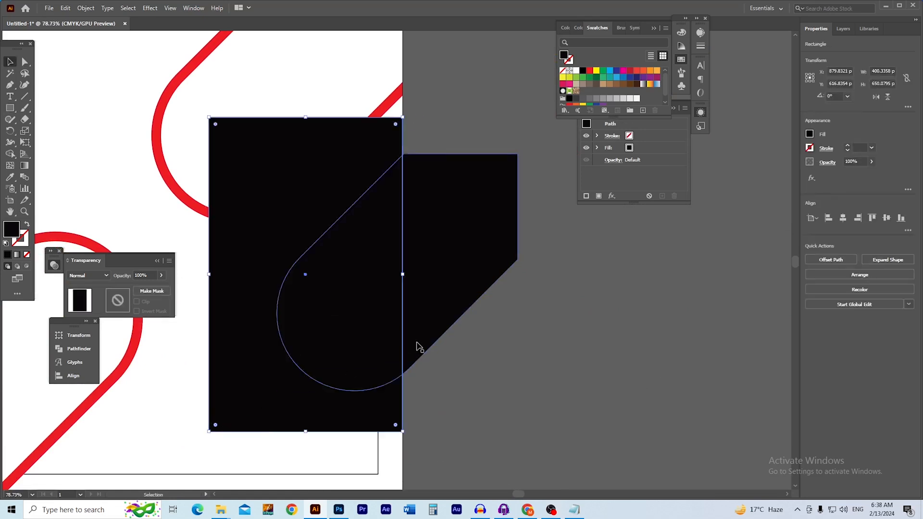
pyautogui.keyDown('shift'); pyautogui.click(447, 325); pyautogui.keyUp('shift')
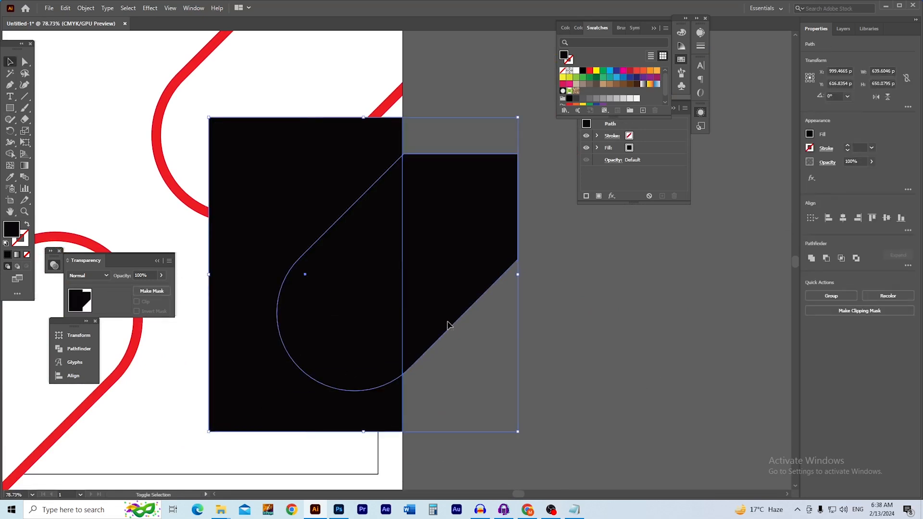
pyautogui.click(480, 326)
pyautogui.moveTo(291, 411); pyautogui.dragTo(515, 410)
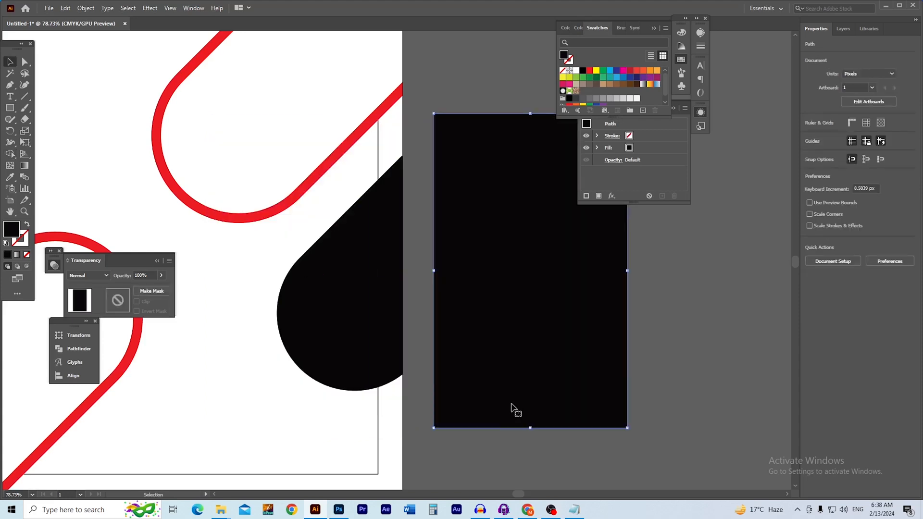
pyautogui.press('Delete')
# Bring the whole poster back into view and collapse the transparency settings
pyautogui.scroll(-1, 329, 346)
pyautogui.moveTo(332, 347); pyautogui.dragTo(523, 392)
pyautogui.moveTo(358, 366); pyautogui.dragTo(314, 310)
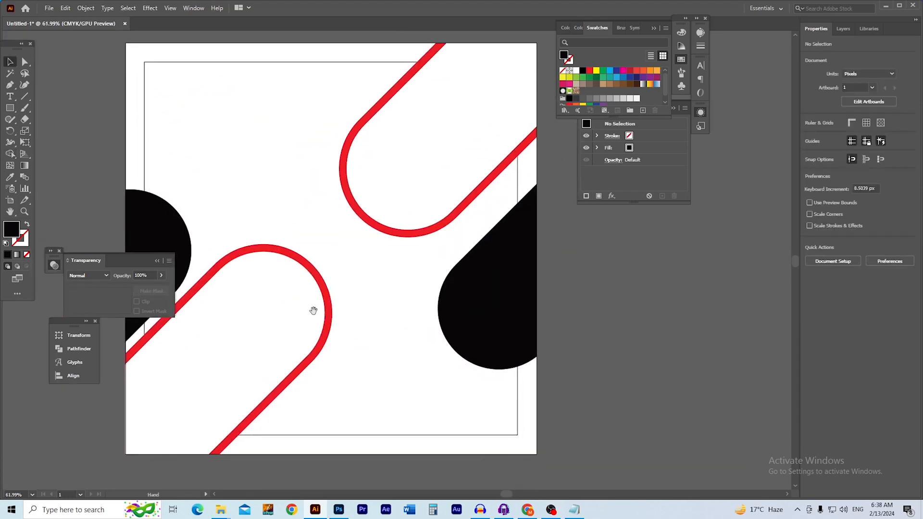
pyautogui.click(157, 260)
pyautogui.scroll(1, 243, 133)
pyautogui.scroll(3, 259, 150)
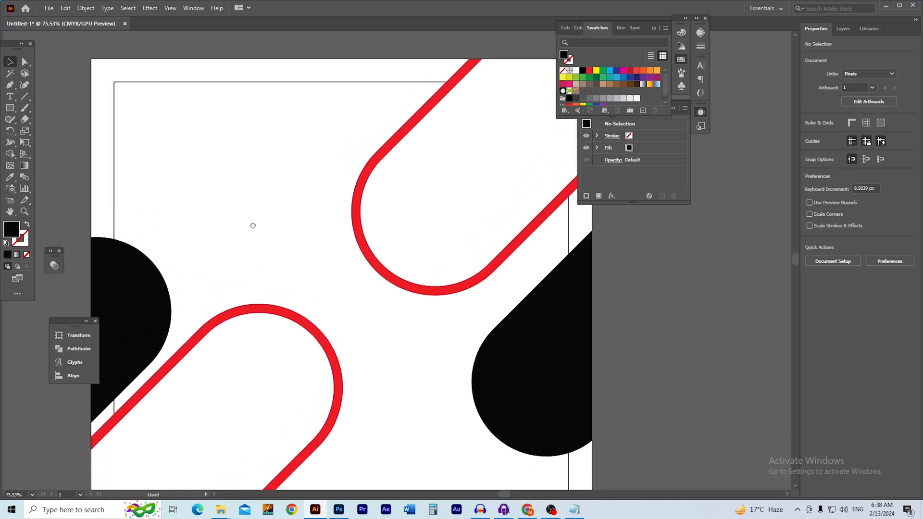
pyautogui.moveTo(264, 194); pyautogui.dragTo(287, 197)
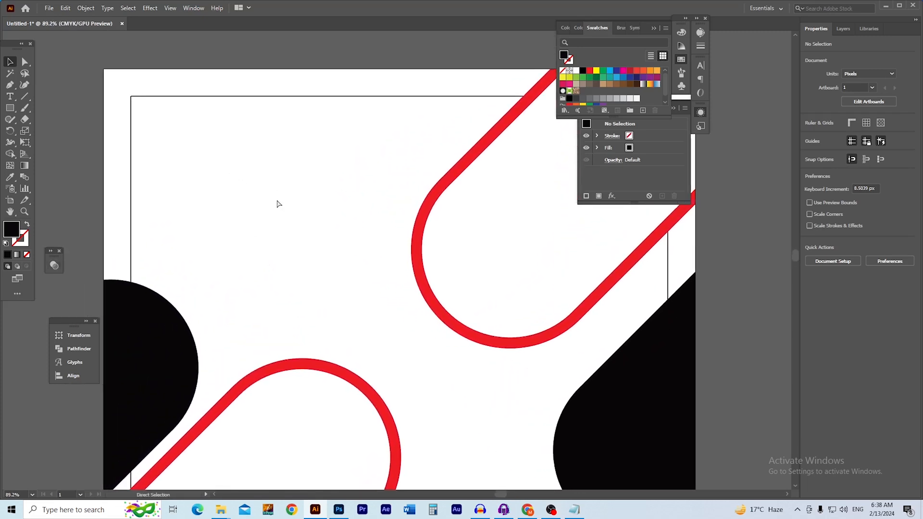
# Locate the DELICIOUS FOOD folder path in the file explorer before saving
pyautogui.hotkey('ctrl', 's')
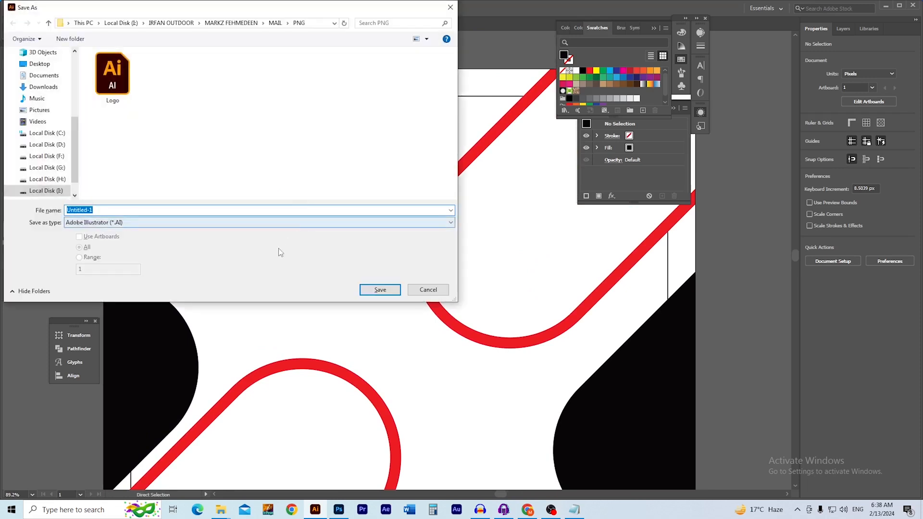
pyautogui.click(417, 291)
pyautogui.moveTo(223, 512)
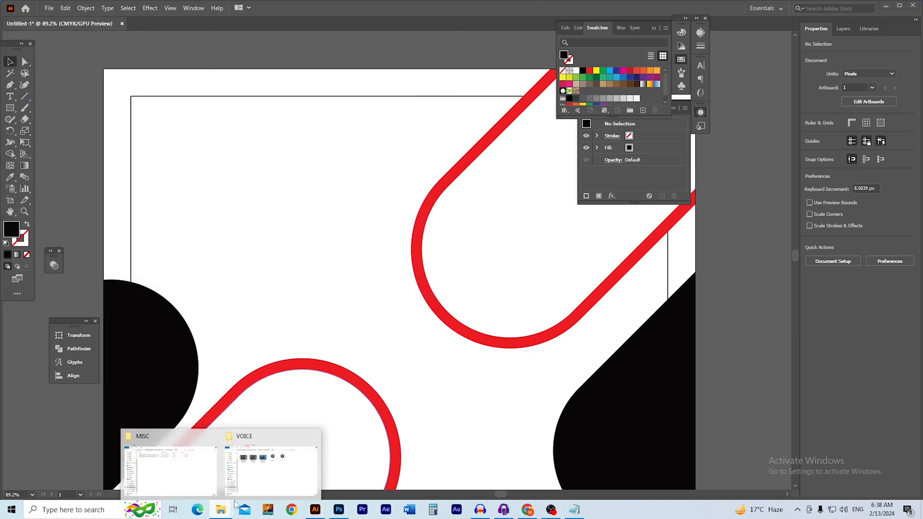
pyautogui.click(188, 480)
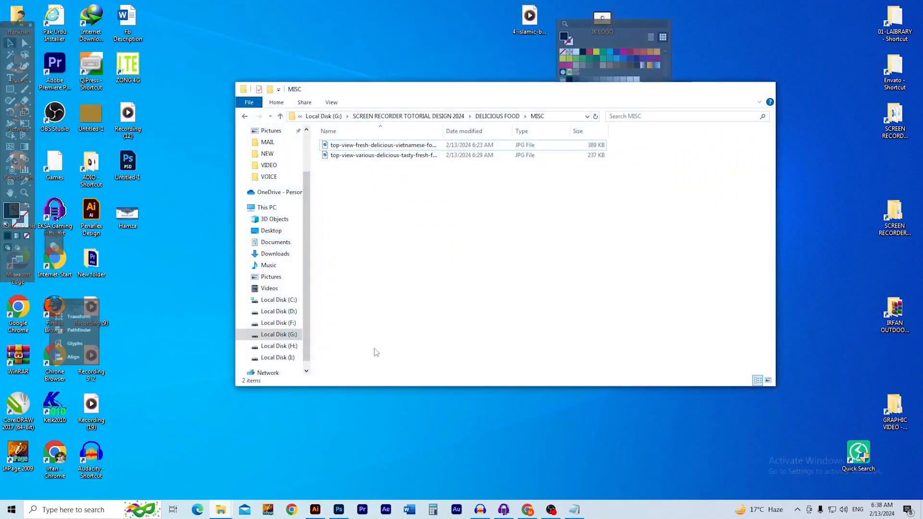
pyautogui.press('BackSpace')
pyautogui.click(570, 116)
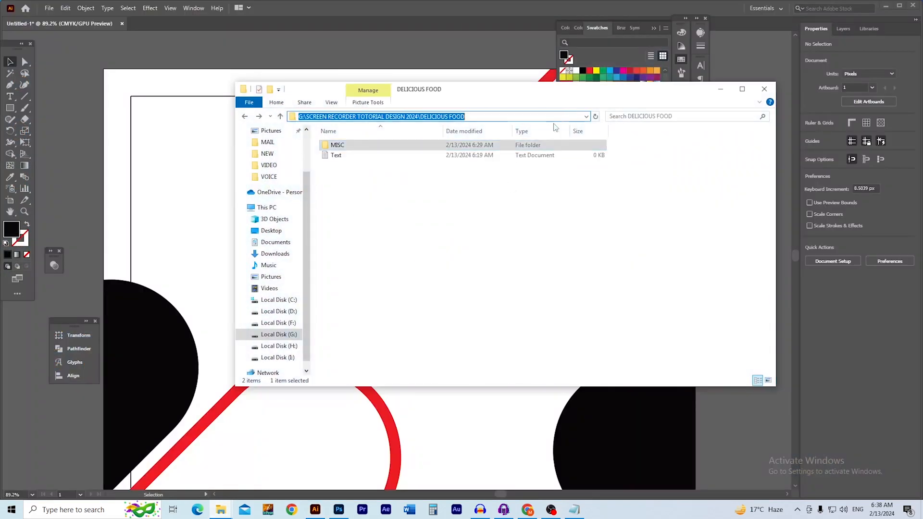
pyautogui.click(108, 56)
# Save the poster as De.ai in the DELICIOUS FOOD folder, accepting the Illustrator options
pyautogui.hotkey('ctrl', 's')
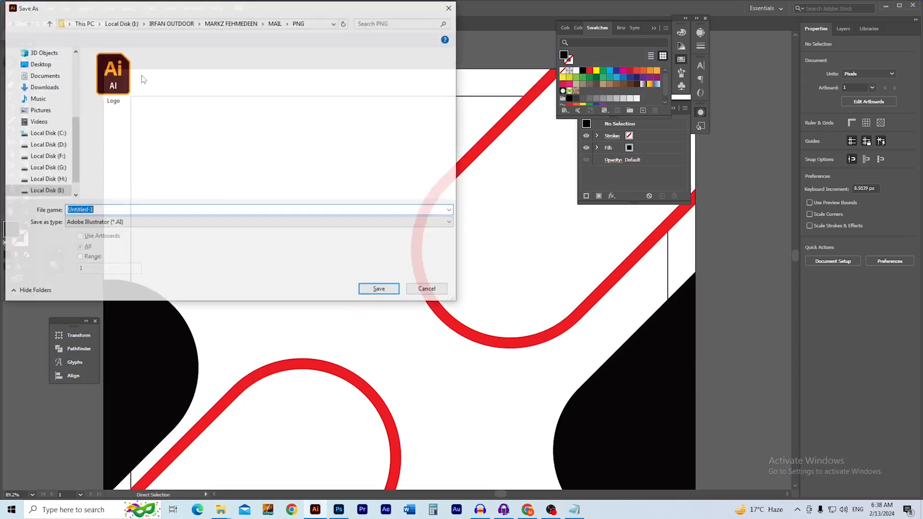
pyautogui.write('De')
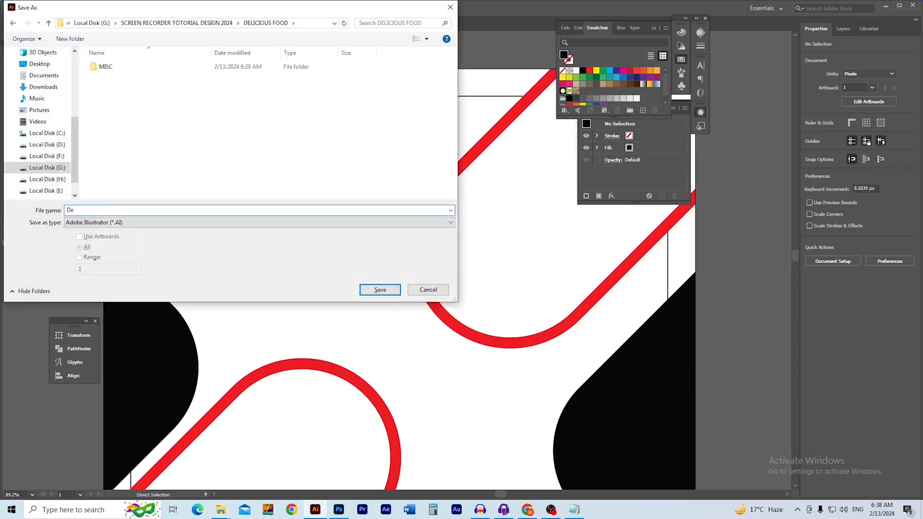
pyautogui.press('Return')
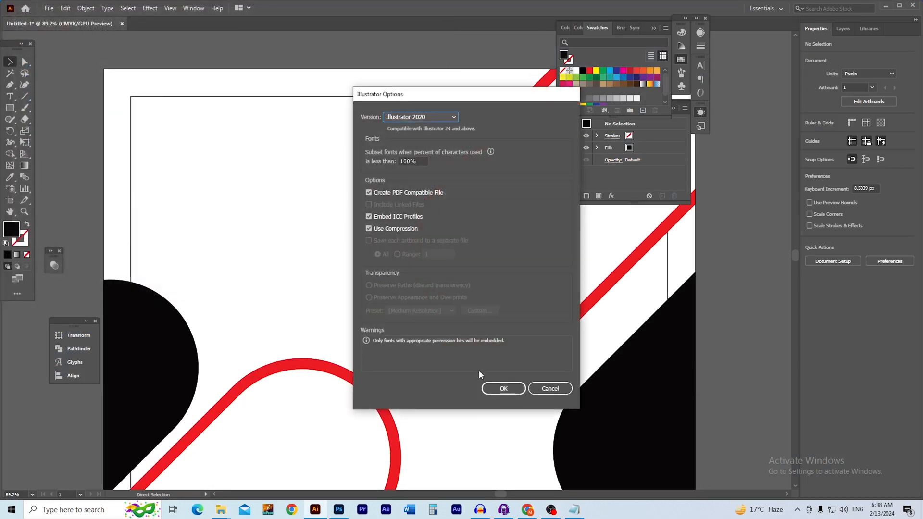
pyautogui.click(504, 389)
# Copy the 'DELICIOUS FOOD' headline words from the Notepad notes
pyautogui.click(575, 510)
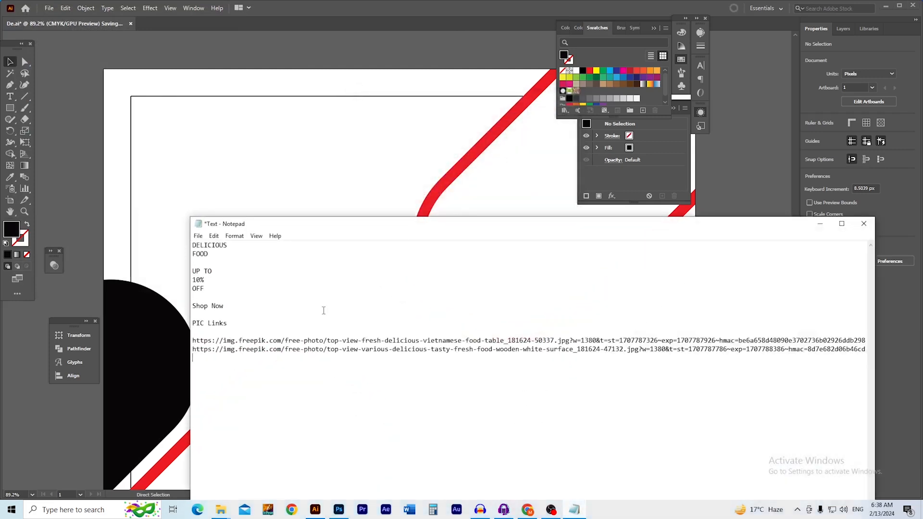
pyautogui.doubleClick(230, 250)
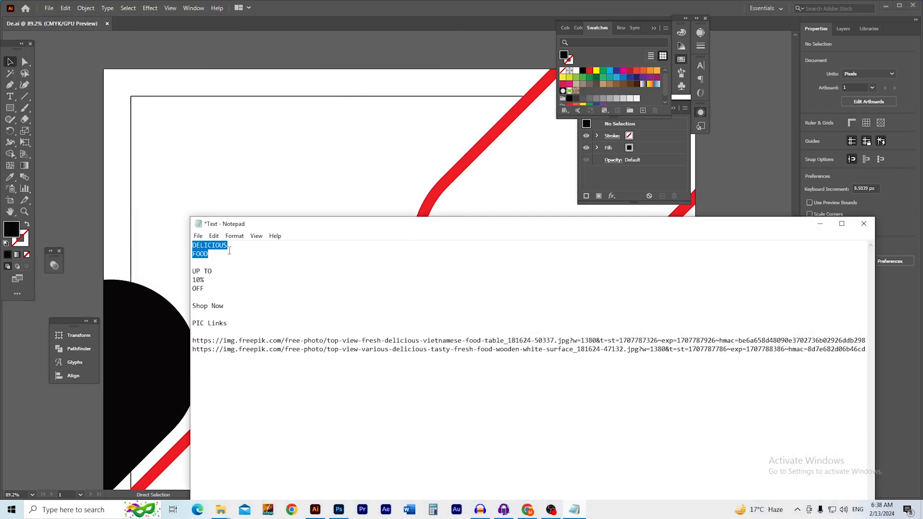
pyautogui.click(218, 191)
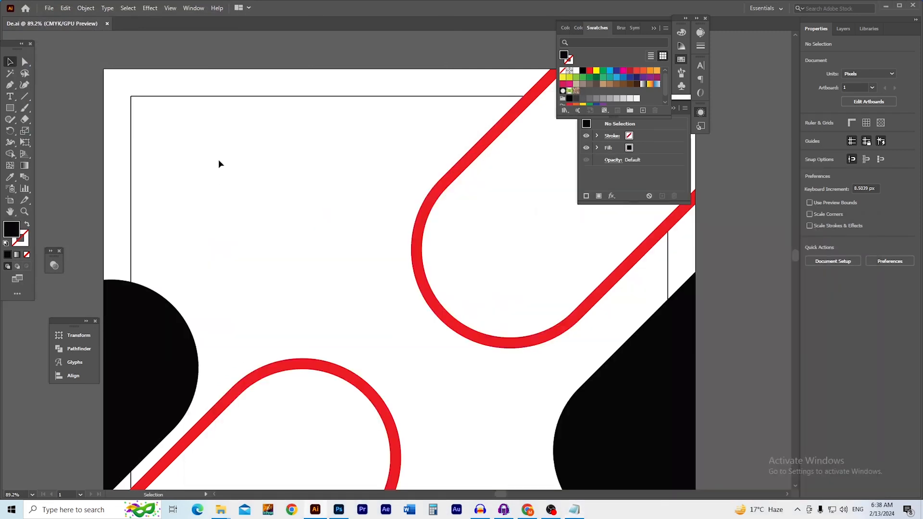
# Paste 'DELICIOUS FOOD' as a text object near the top left and colour DELICIOUS red
pyautogui.click(15, 97)
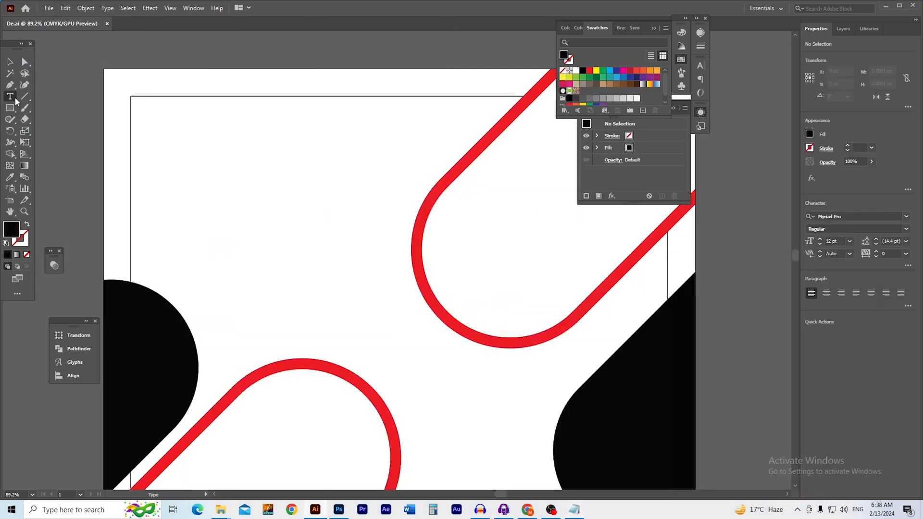
pyautogui.click(188, 134)
pyautogui.hotkey('ctrl', 'v')
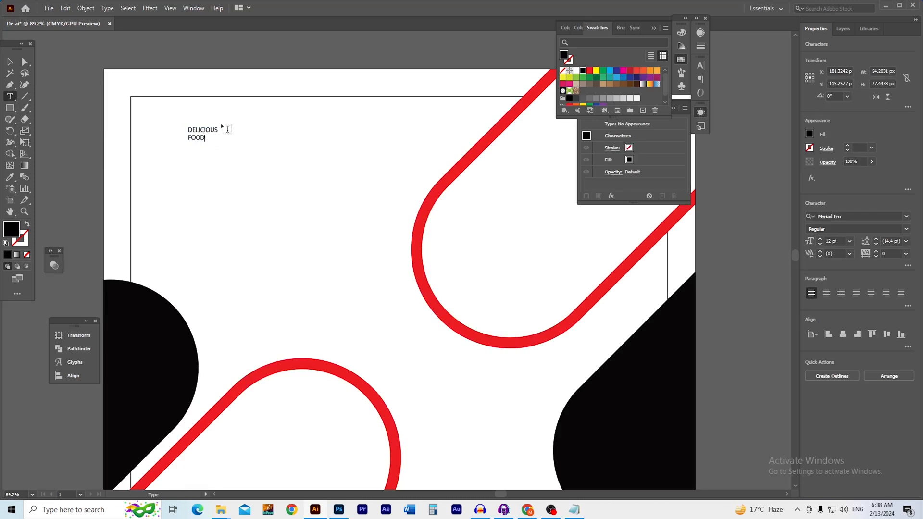
pyautogui.doubleClick(200, 130)
pyautogui.click(590, 71)
pyautogui.click(10, 62)
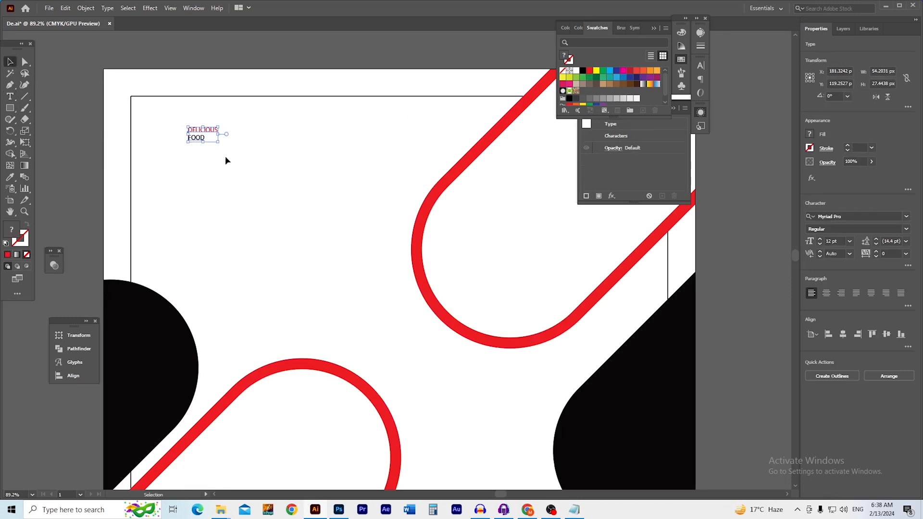
# Enlarge the headline and apply the Geometos font
pyautogui.moveTo(202, 142); pyautogui.dragTo(132, 157)
pyautogui.scroll(3, 199, 137)
pyautogui.press('space')
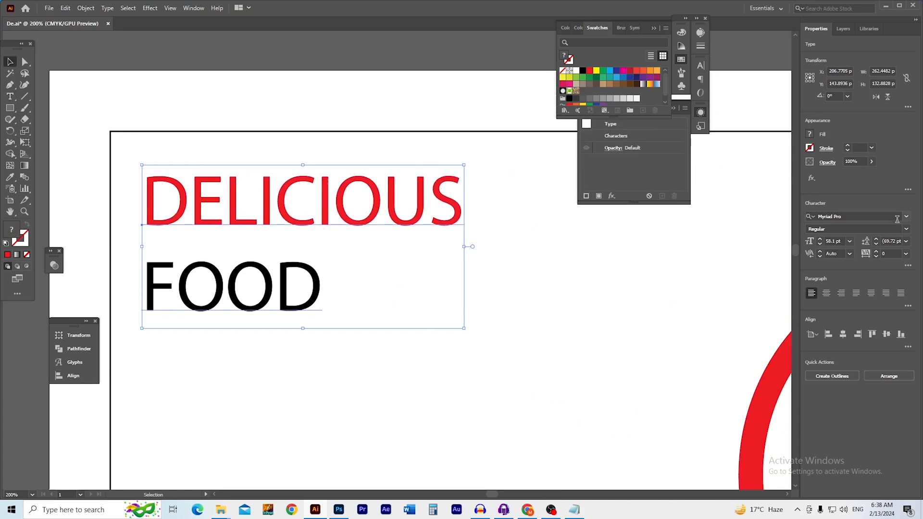
pyautogui.click(906, 216)
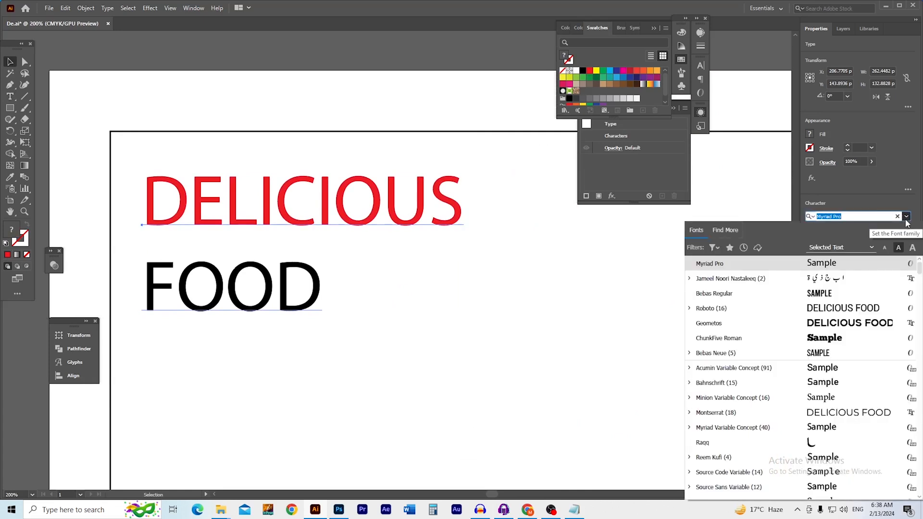
pyautogui.click(744, 328)
pyautogui.scroll(-3, 489, 326)
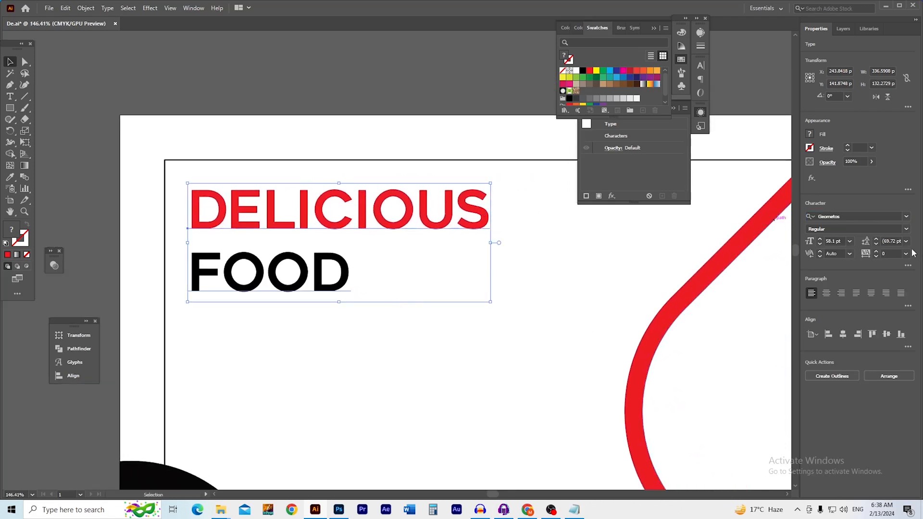
pyautogui.scroll(-20, 894, 240)
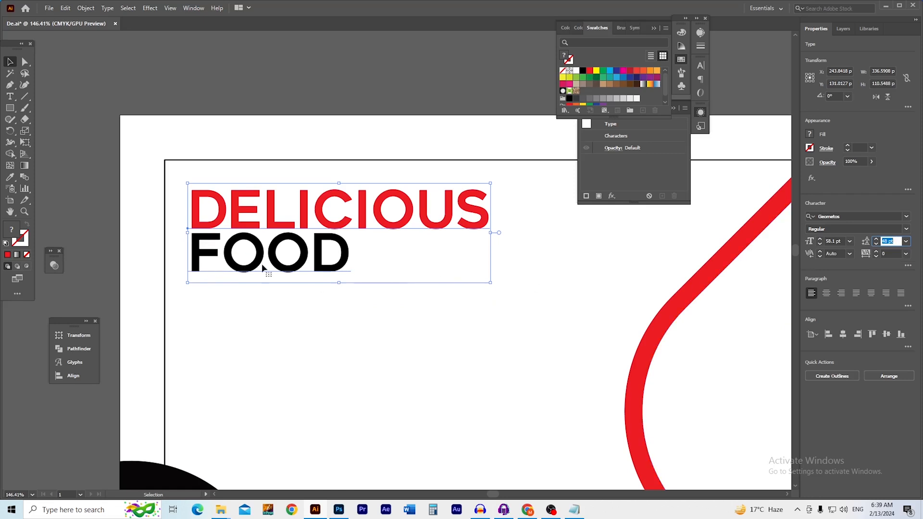
# Set the word FOOD to 69 pt and adjust the line spacing
pyautogui.click(8, 98)
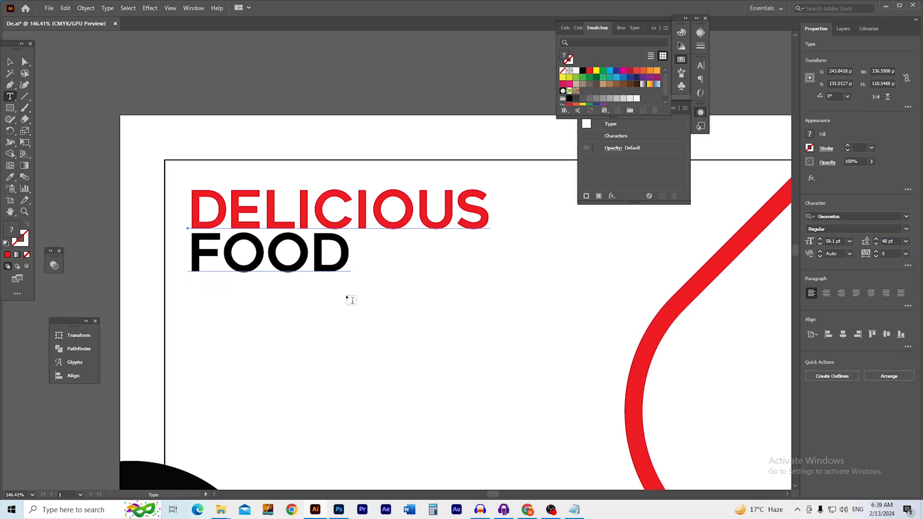
pyautogui.doubleClick(260, 256)
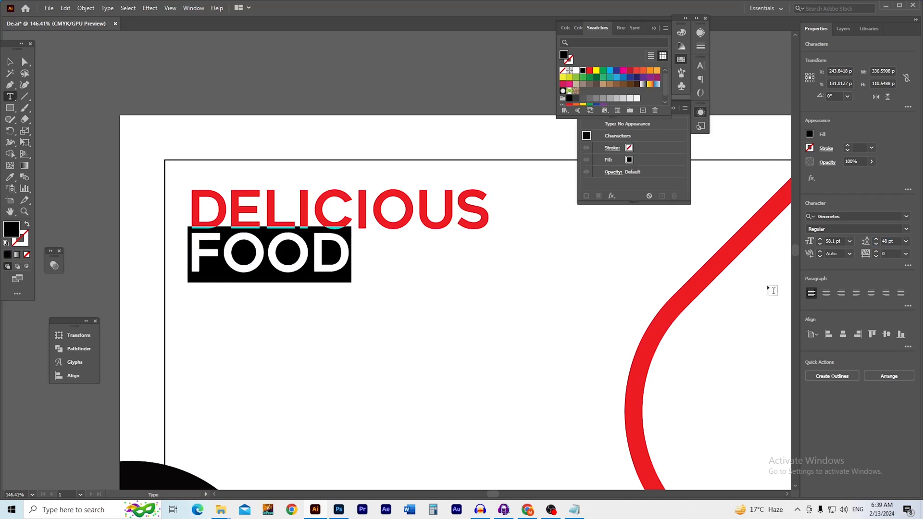
pyautogui.click(834, 242)
pyautogui.press('Up')
pyautogui.press('Up')
pyautogui.press('Up')
pyautogui.press('Up')
pyautogui.press('Up')
pyautogui.press('Up')
pyautogui.press('Up')
pyautogui.press('Up')
pyautogui.press('Up')
pyautogui.press('Up')
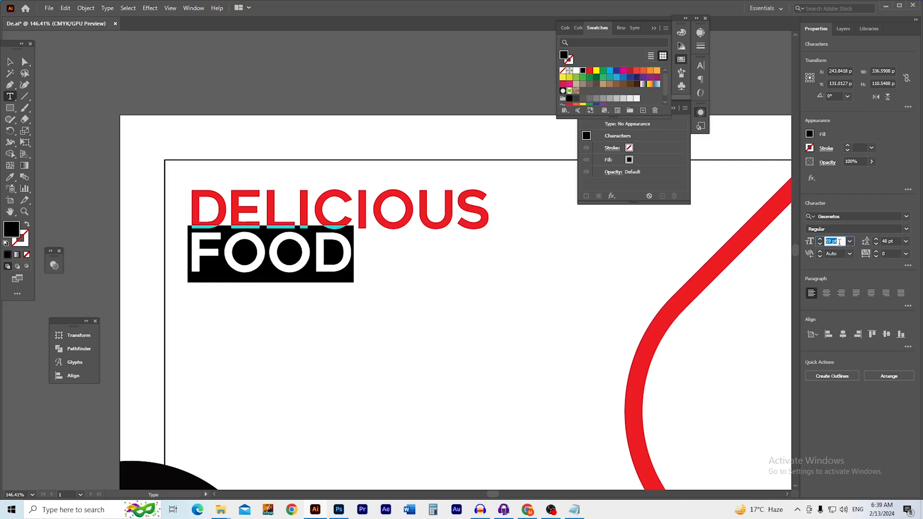
pyautogui.press('Up')
pyautogui.press('Up')
pyautogui.press('Up')
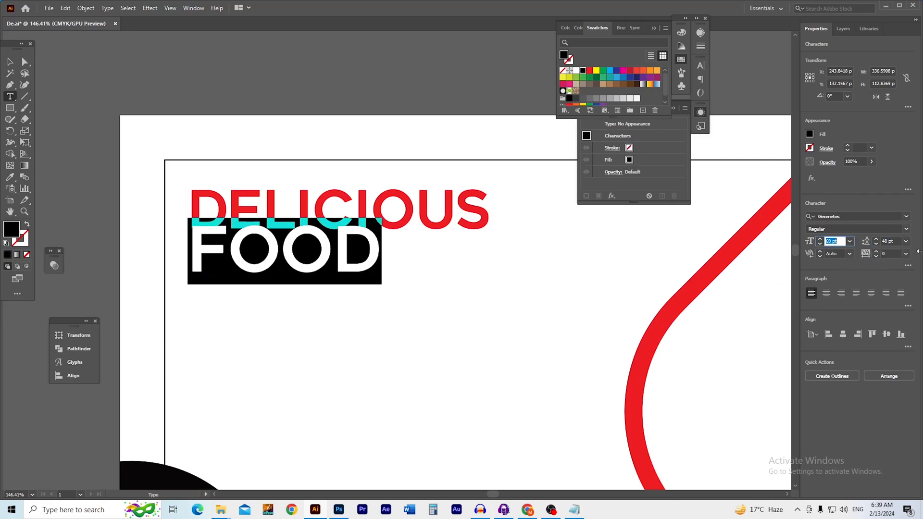
pyautogui.click(894, 241)
pyautogui.press('Up')
pyautogui.press('Up')
pyautogui.press('Up')
pyautogui.press('Up')
pyautogui.press('Up')
pyautogui.press('Up')
pyautogui.press('Up')
pyautogui.press('Up')
pyautogui.press('Up')
pyautogui.press('Up')
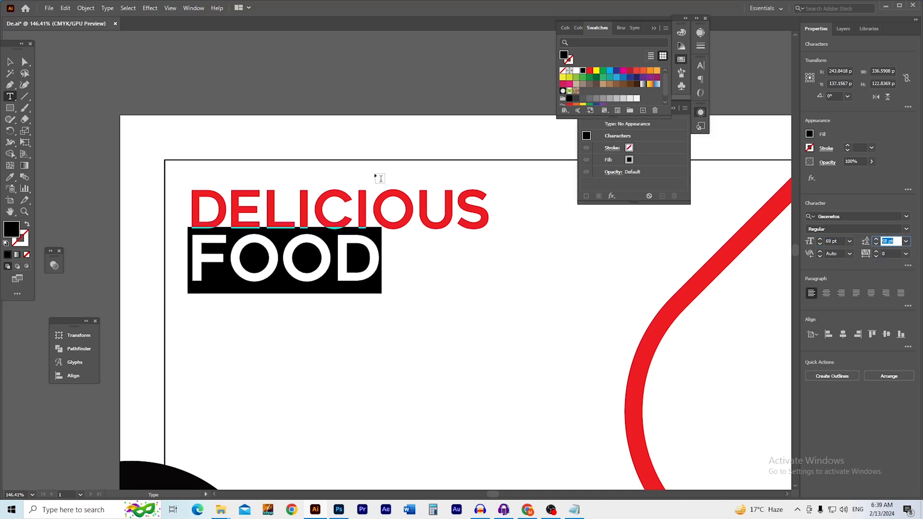
# Move the headline up and left into its final place on the poster
pyautogui.click(8, 62)
pyautogui.click(202, 78)
pyautogui.moveTo(417, 271); pyautogui.dragTo(327, 264)
pyautogui.moveTo(235, 229); pyautogui.dragTo(316, 241)
pyautogui.click(216, 115)
pyautogui.moveTo(174, 171); pyautogui.dragTo(174, 182)
pyautogui.hotkey('ctrl', '-')
pyautogui.moveTo(253, 214); pyautogui.dragTo(333, 236)
pyautogui.moveTo(419, 283); pyautogui.dragTo(239, 197)
pyautogui.click(280, 300)
pyautogui.moveTo(250, 309); pyautogui.dragTo(249, 303)
# Draw a thin black rectangle bar beneath FOOD
pyautogui.press('m')
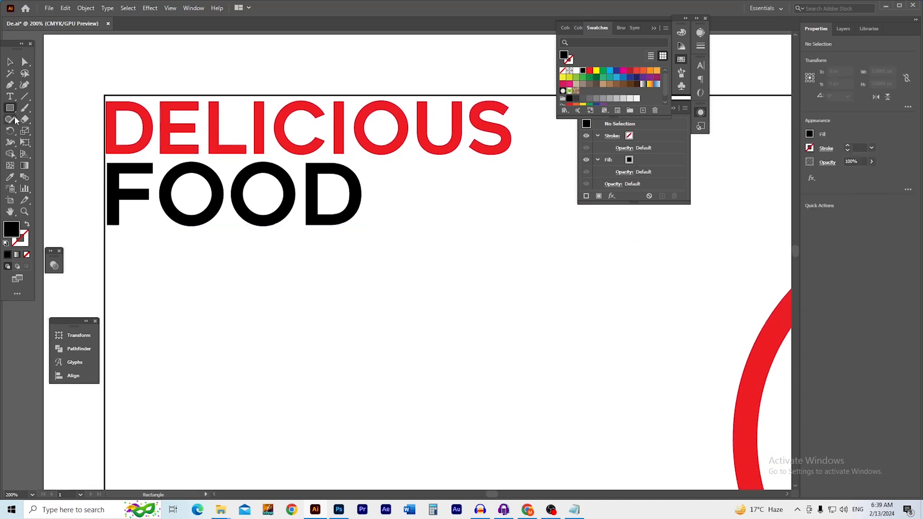
pyautogui.moveTo(107, 238); pyautogui.dragTo(511, 251)
pyautogui.moveTo(209, 239); pyautogui.dragTo(279, 239)
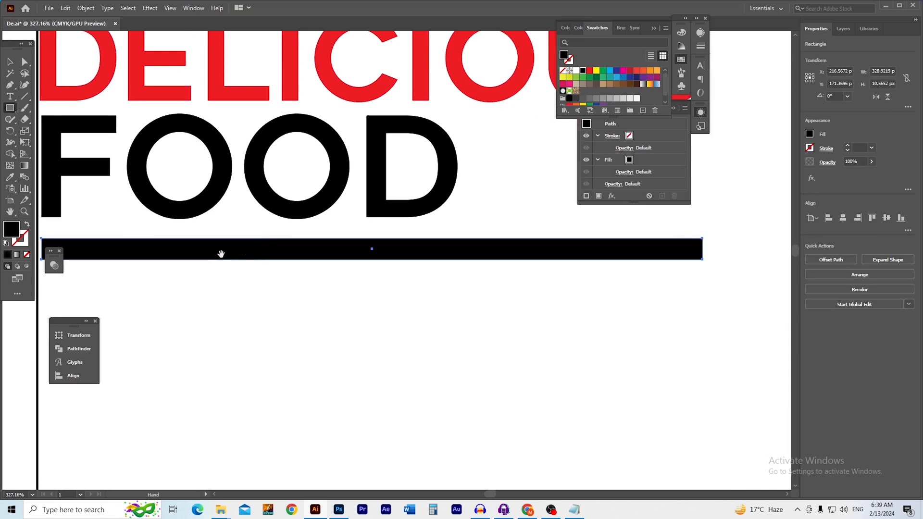
pyautogui.moveTo(221, 254); pyautogui.dragTo(362, 250)
pyautogui.moveTo(146, 248); pyautogui.dragTo(267, 265)
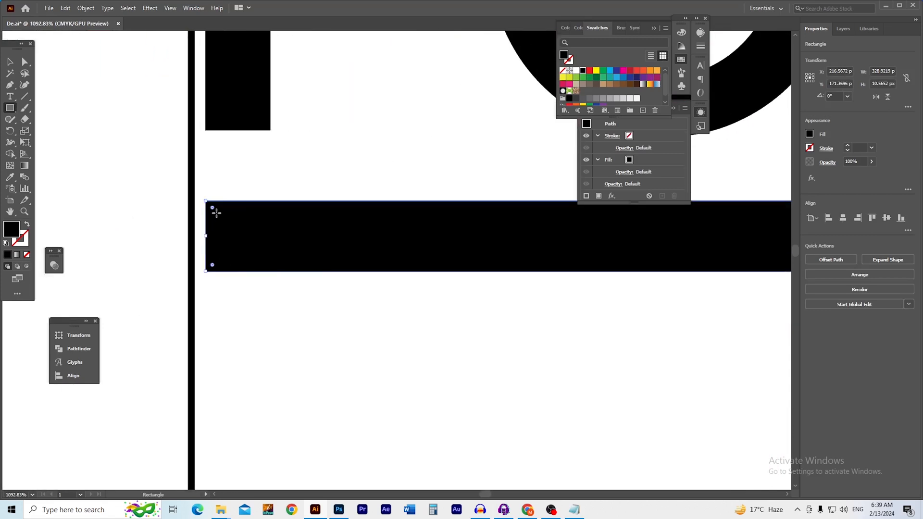
pyautogui.press('space')
pyautogui.keyDown('ctrl'); pyautogui.keyDown('alt'); pyautogui.click(359, 250); pyautogui.keyUp('alt'); pyautogui.keyUp('ctrl')
pyautogui.moveTo(419, 262); pyautogui.dragTo(237, 260)
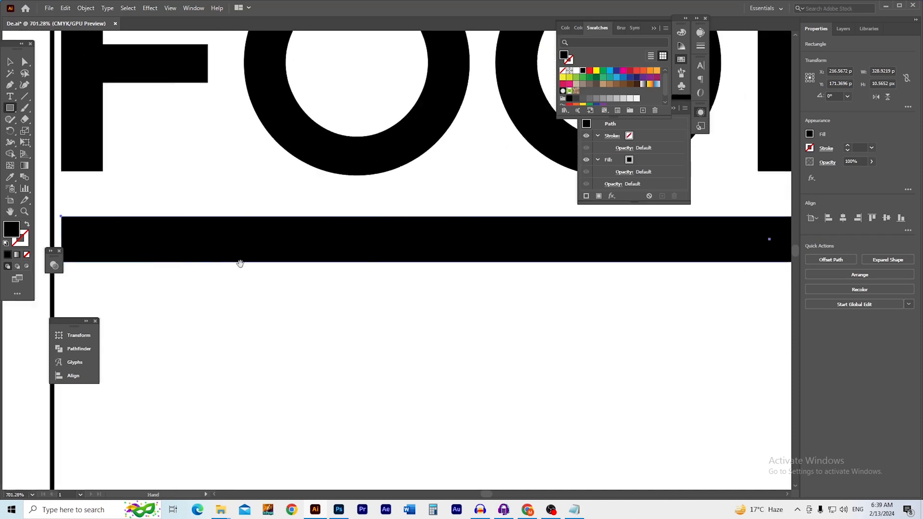
pyautogui.moveTo(524, 251); pyautogui.dragTo(447, 253)
pyautogui.moveTo(457, 259); pyautogui.dragTo(361, 268)
pyautogui.press('v')
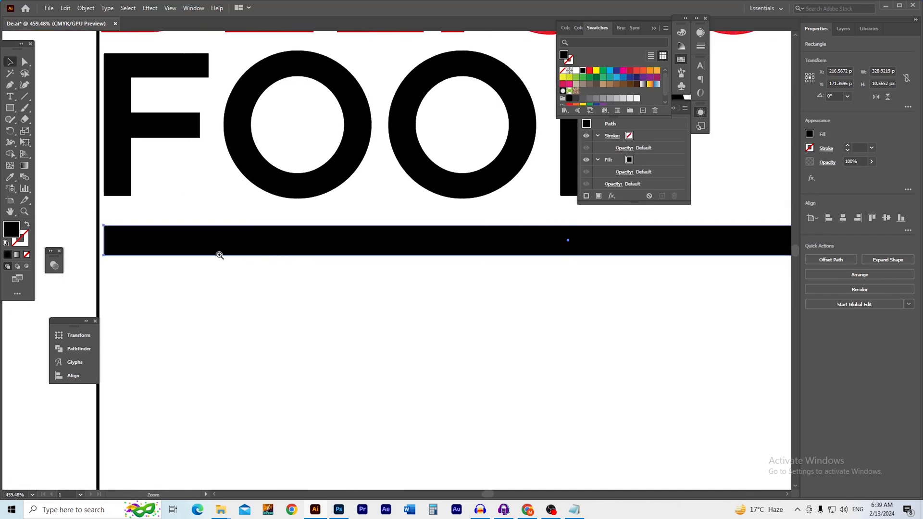
pyautogui.moveTo(227, 254); pyautogui.dragTo(272, 257)
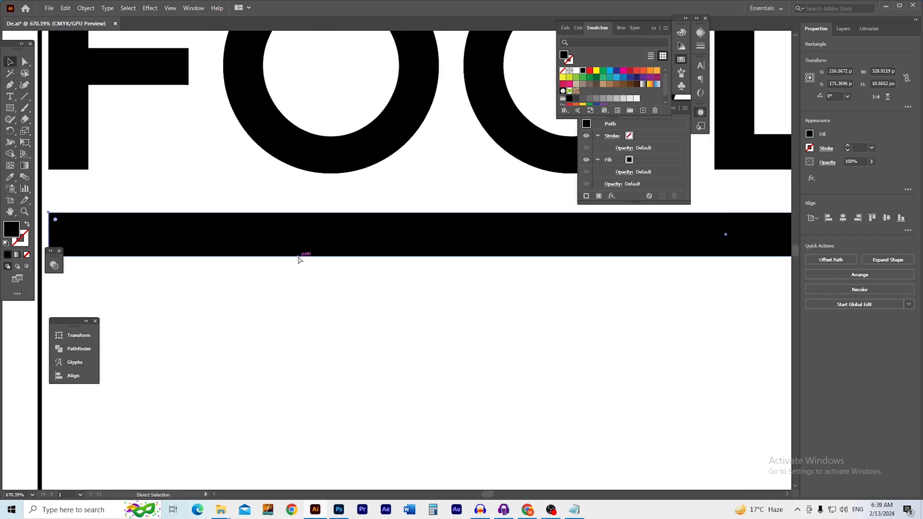
pyautogui.moveTo(166, 247); pyautogui.dragTo(212, 240)
# Shorten the top bar copy, fill it red, and round the ends of both bars
pyautogui.moveTo(96, 229); pyautogui.dragTo(572, 227)
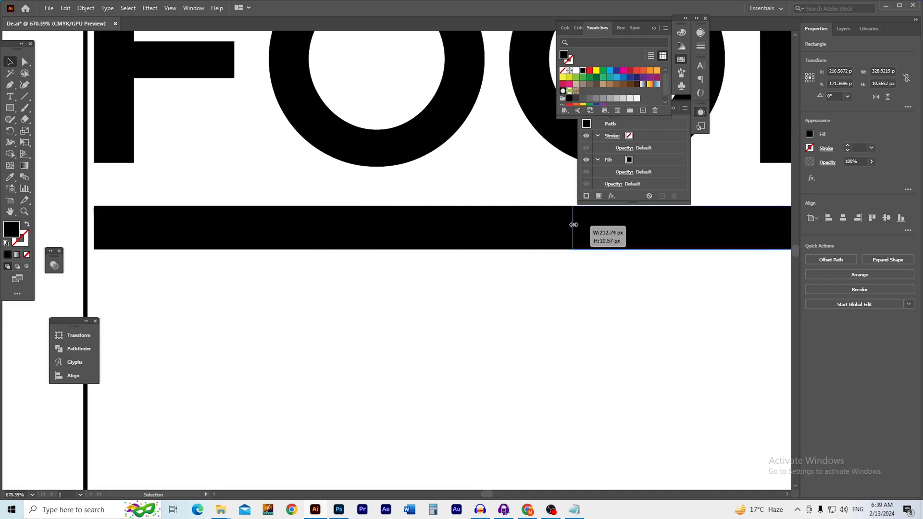
pyautogui.click(591, 73)
pyautogui.click(450, 272)
pyautogui.click(251, 233)
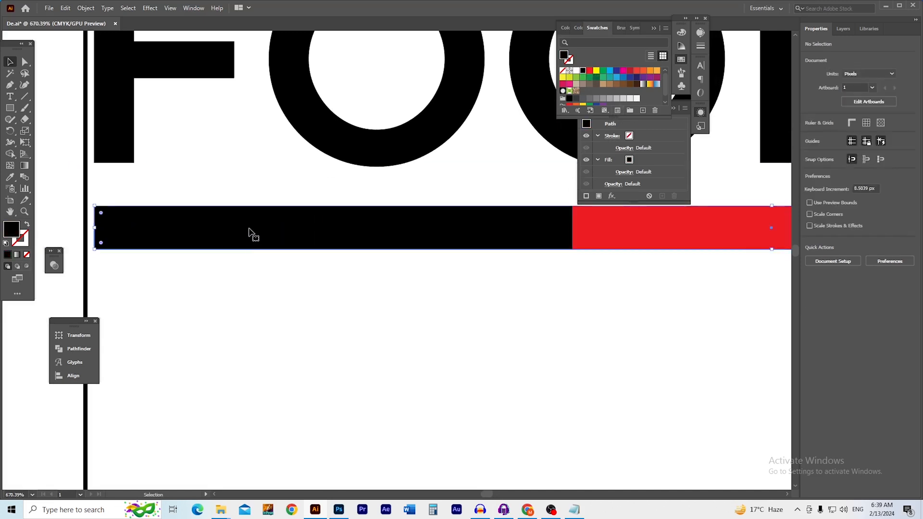
pyautogui.moveTo(101, 213); pyautogui.dragTo(240, 221)
pyautogui.click(630, 239)
pyautogui.moveTo(579, 212); pyautogui.dragTo(680, 215)
pyautogui.click(609, 267)
# Add LOREM IPSUM placeholder text and position it below the bars
pyautogui.moveTo(619, 273); pyautogui.dragTo(365, 292)
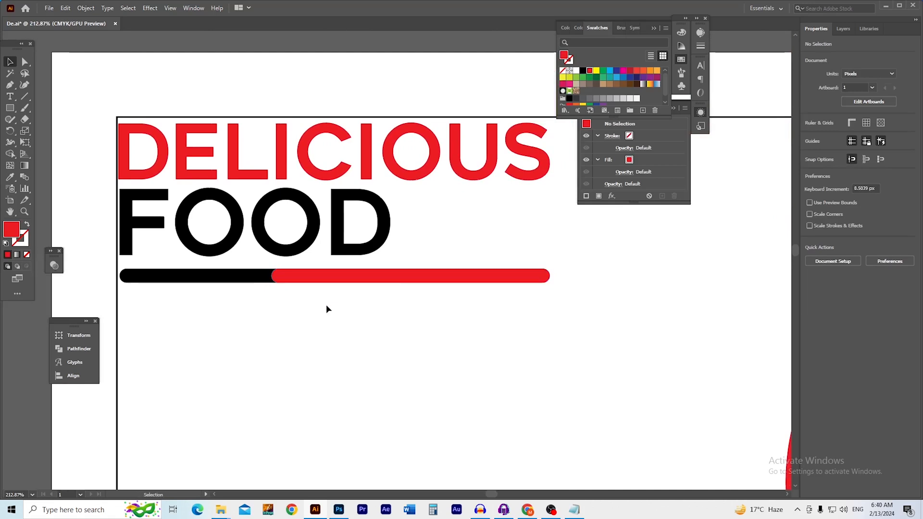
pyautogui.moveTo(362, 295); pyautogui.dragTo(330, 295)
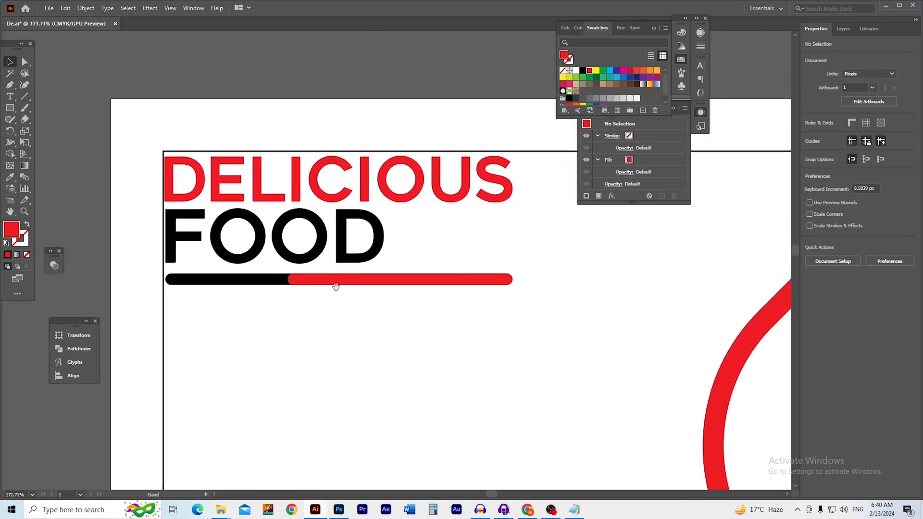
pyautogui.moveTo(351, 284); pyautogui.dragTo(351, 284)
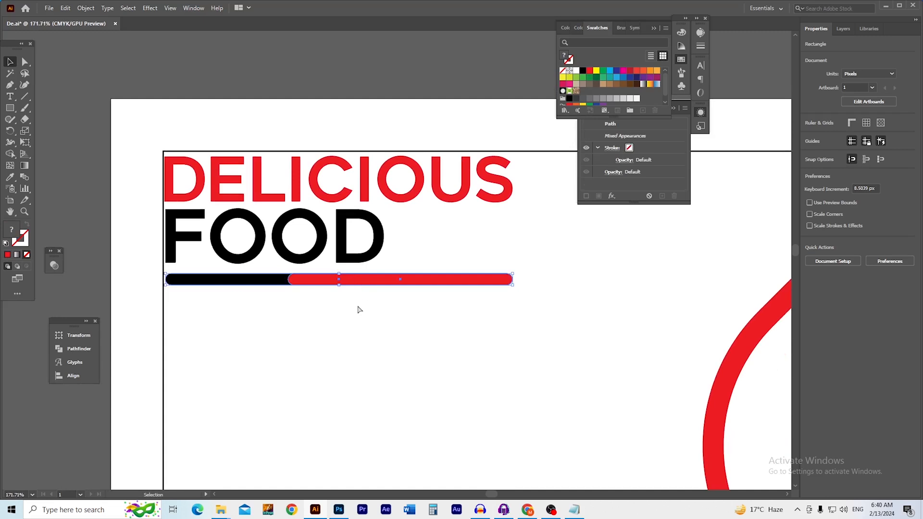
pyautogui.click(354, 331)
pyautogui.moveTo(392, 324); pyautogui.dragTo(305, 295)
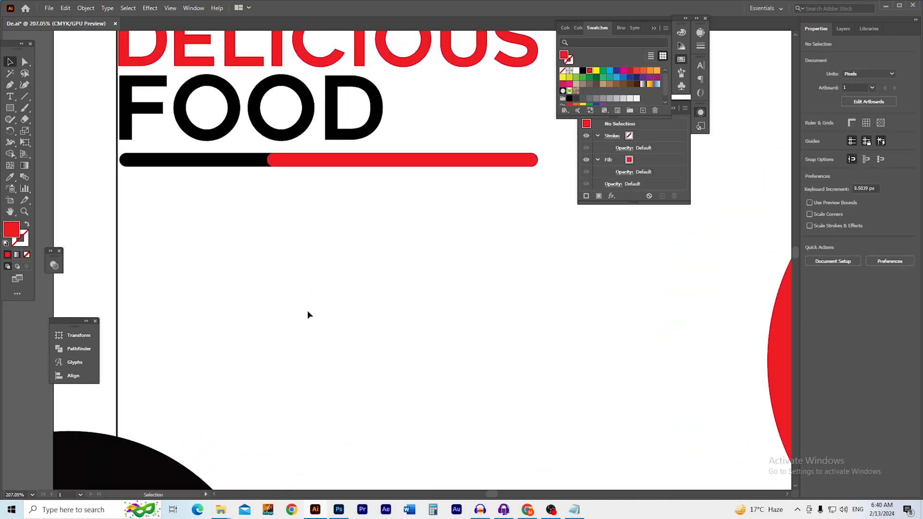
pyautogui.press('t')
pyautogui.click(147, 206)
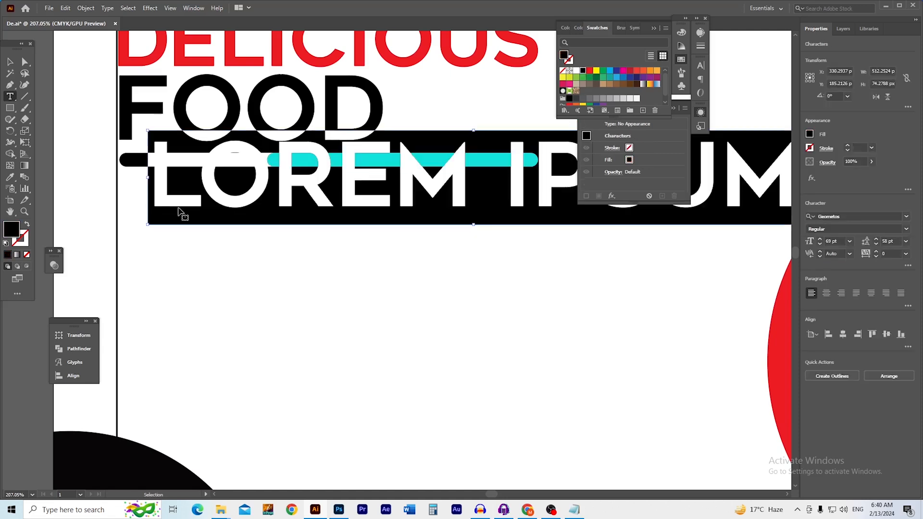
pyautogui.click(10, 62)
pyautogui.moveTo(371, 200); pyautogui.dragTo(245, 198)
# Apply the Roboto font to the Lorem ipsum text and reposition it
pyautogui.click(906, 216)
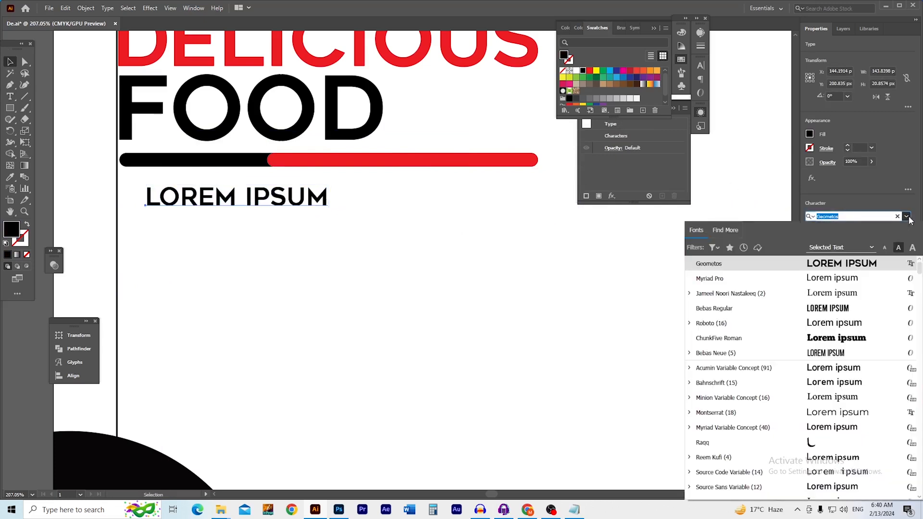
pyautogui.click(734, 324)
pyautogui.moveTo(208, 201); pyautogui.dragTo(197, 195)
pyautogui.doubleClick(196, 195)
pyautogui.hotkey('ctrl', 'a')
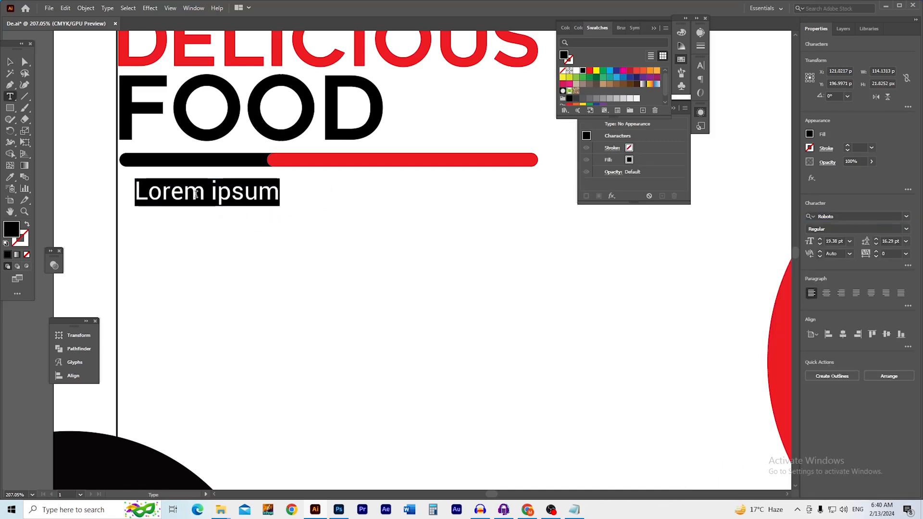
pyautogui.write(',')
pyautogui.hotkey('ctrl', 'z')
pyautogui.hotkey('ctrl', 'z')
pyautogui.press('Right')
# Repeat 'Lorem ipsum,' to fill two lines of filler text
pyautogui.write(',')
pyautogui.hotkey('ctrl', 'a')
pyautogui.hotkey('ctrl', 'c')
pyautogui.press('Right')
pyautogui.hotkey('ctrl', 'v')
pyautogui.hotkey('ctrl', 'v')
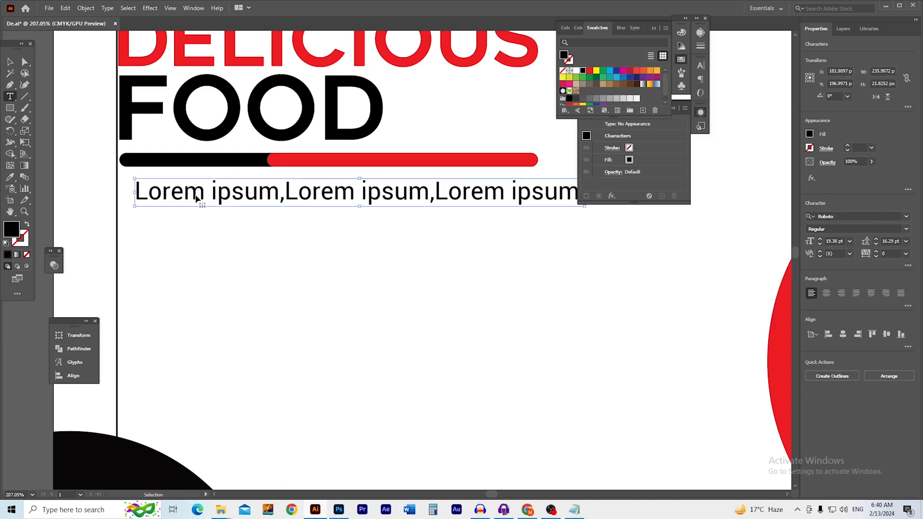
pyautogui.press('BackSpace')
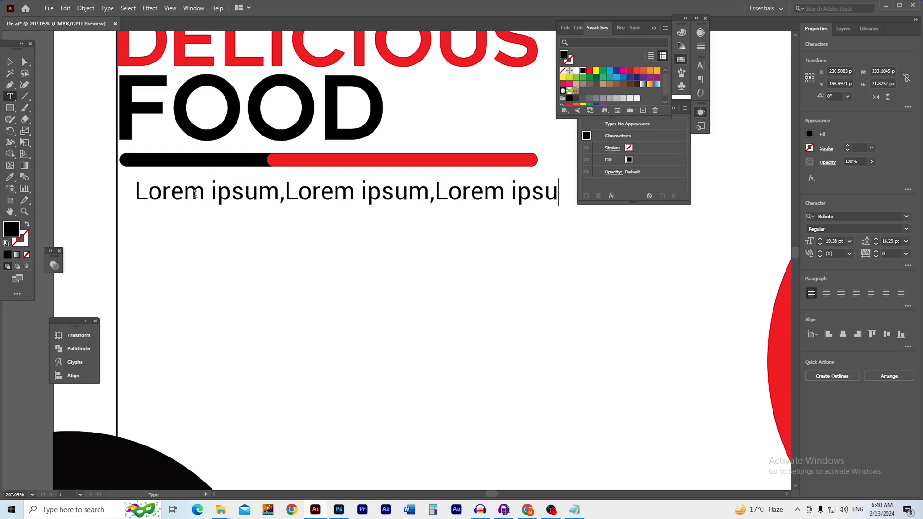
pyautogui.press('BackSpace')
pyautogui.press('BackSpace')
pyautogui.press('Return')
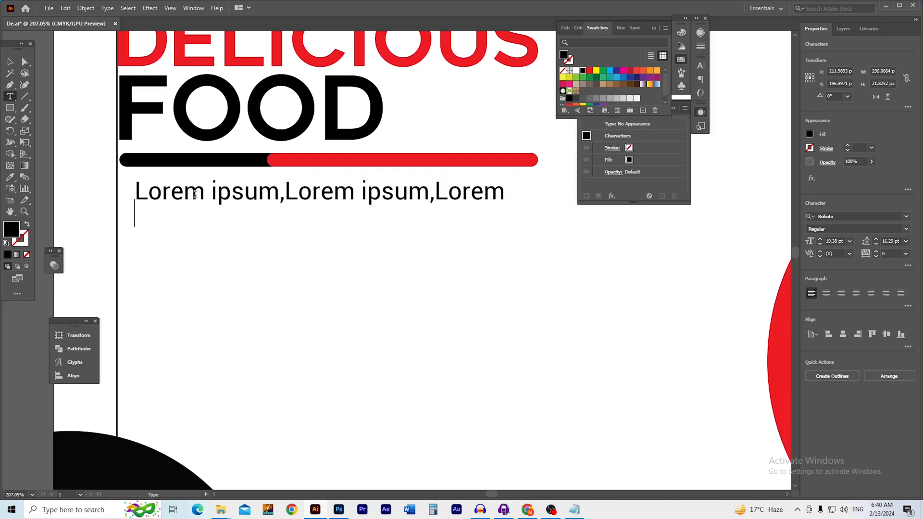
pyautogui.hotkey('ctrl', 'v')
pyautogui.hotkey('ctrl', 'v')
pyautogui.hotkey('ctrl', 'v')
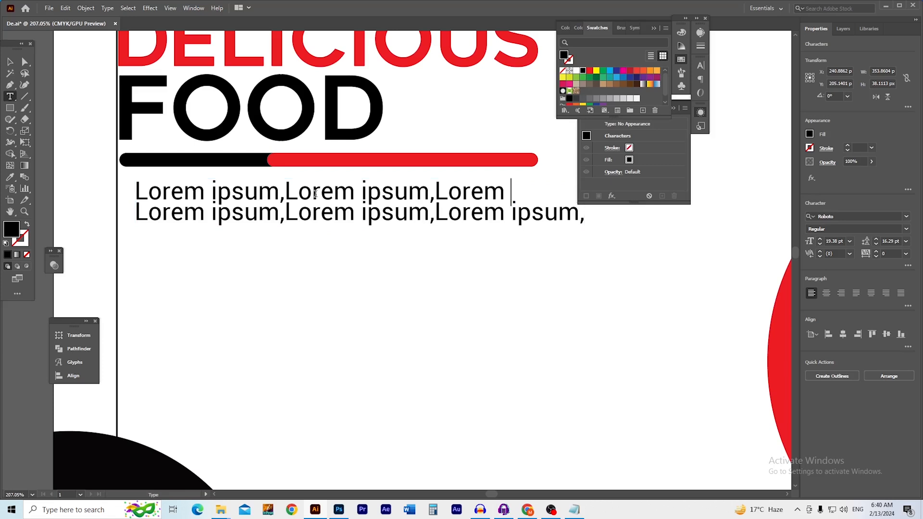
pyautogui.hotkey('ctrl', 'v')
pyautogui.hotkey('shift', 'Left')
pyautogui.hotkey('shift', 'Left')
pyautogui.hotkey('shift', 'Left')
pyautogui.hotkey('shift', 'Left')
pyautogui.hotkey('shift', 'Left')
pyautogui.hotkey('shift', 'Left')
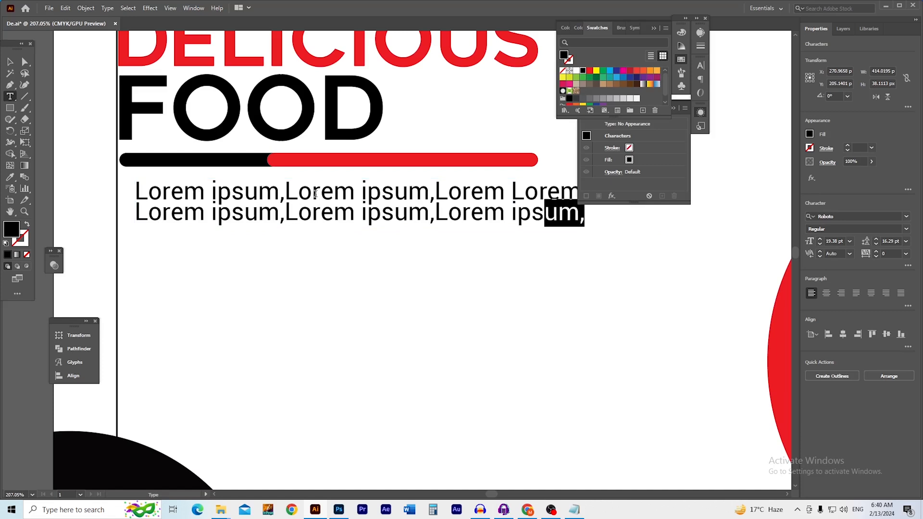
pyautogui.hotkey('ctrl', 'a')
# Set the filler text size to 14 pt
pyautogui.click(837, 242)
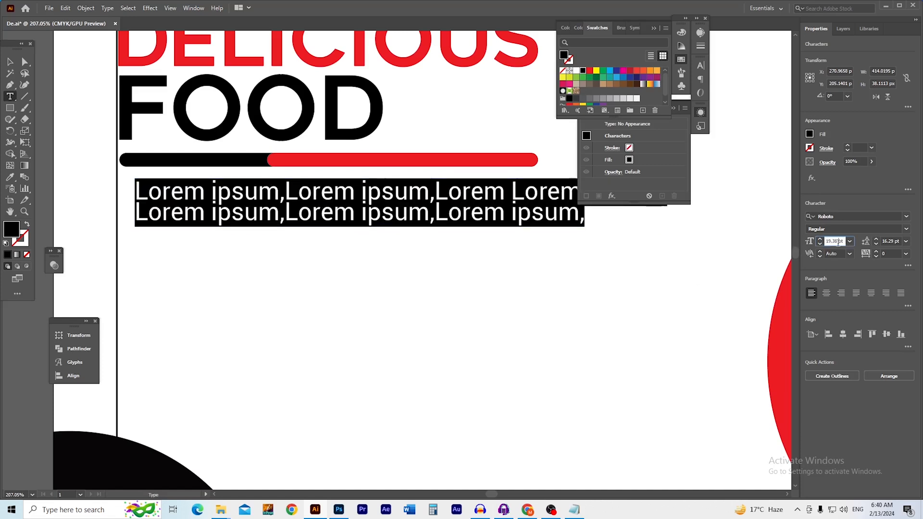
pyautogui.scroll(-5, 838, 242)
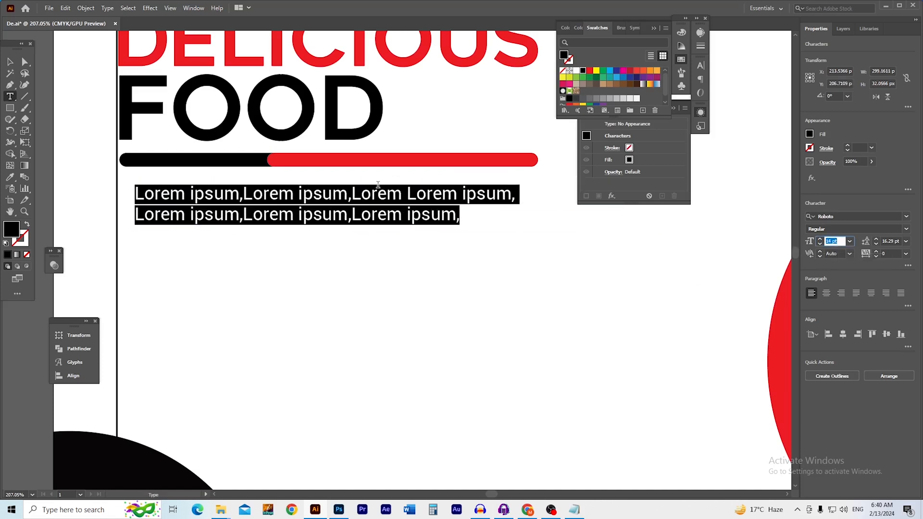
pyautogui.click(9, 62)
pyautogui.click(376, 274)
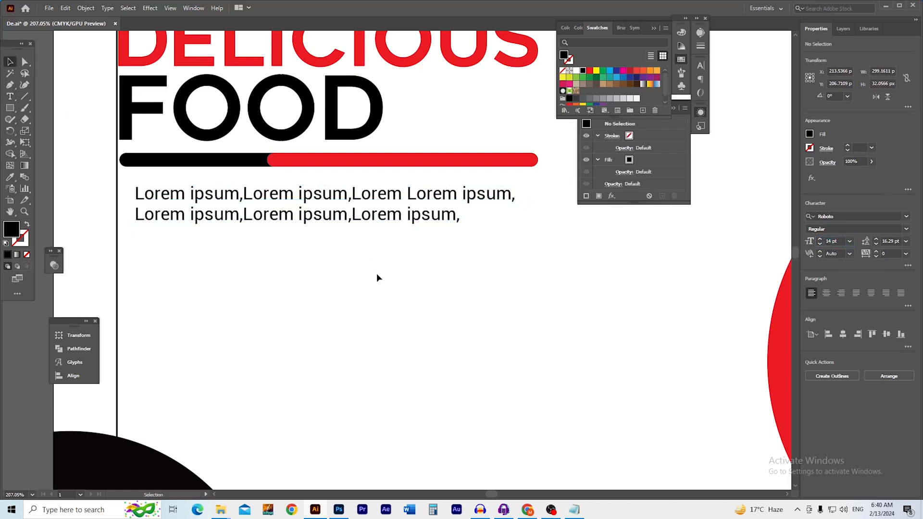
# Draw a circle with the Ellipse tool near the bottom of the artboard
pyautogui.moveTo(393, 241); pyautogui.dragTo(358, 240)
pyautogui.moveTo(398, 286); pyautogui.dragTo(380, 291)
pyautogui.moveTo(392, 293); pyautogui.dragTo(412, 321)
pyautogui.moveTo(351, 251); pyautogui.dragTo(292, 201)
pyautogui.moveTo(434, 333); pyautogui.dragTo(362, 256)
pyautogui.moveTo(325, 283); pyautogui.dragTo(356, 263)
pyautogui.scroll(4, 358, 323)
pyautogui.moveTo(385, 314); pyautogui.dragTo(349, 234)
pyautogui.scroll(2, 331, 310)
pyautogui.moveTo(325, 293); pyautogui.dragTo(309, 258)
pyautogui.moveTo(9, 111); pyautogui.dragTo(43, 130)
pyautogui.moveTo(236, 217)
pyautogui.mouseDown()
pyautogui.moveTo(372, 348)
pyautogui.moveTo(332, 313)
pyautogui.moveTo(341, 320)
pyautogui.mouseUp()
# Move the circle toward the bottom edge and make it an unfilled ring with a 20 pt outline
pyautogui.press('v')
pyautogui.moveTo(247, 243); pyautogui.dragTo(337, 309)
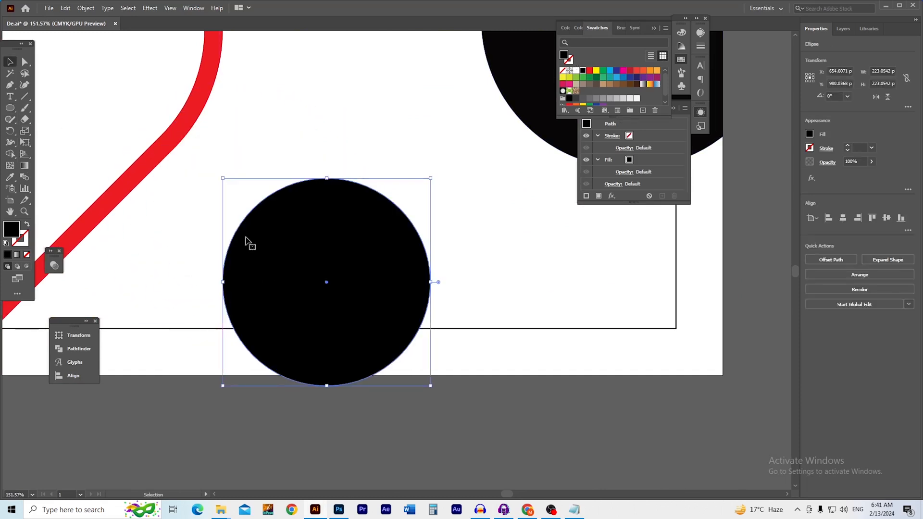
pyautogui.click(27, 226)
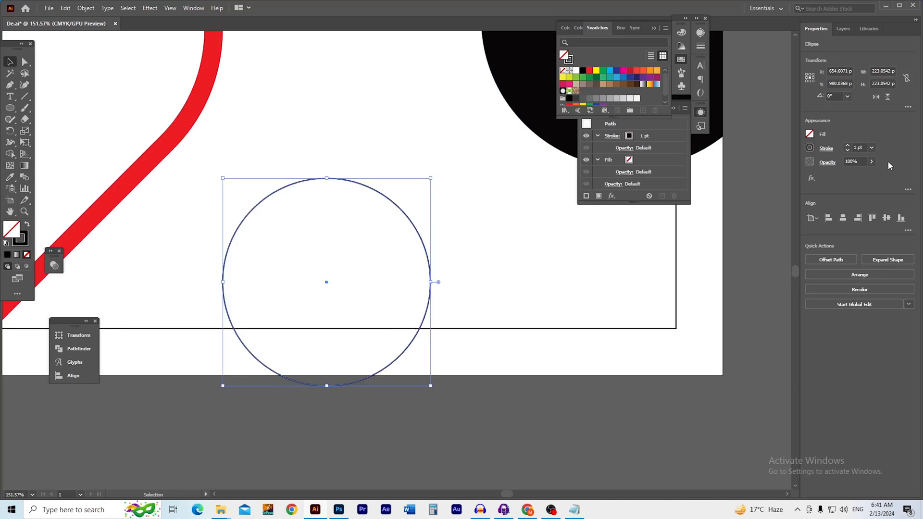
pyautogui.click(872, 148)
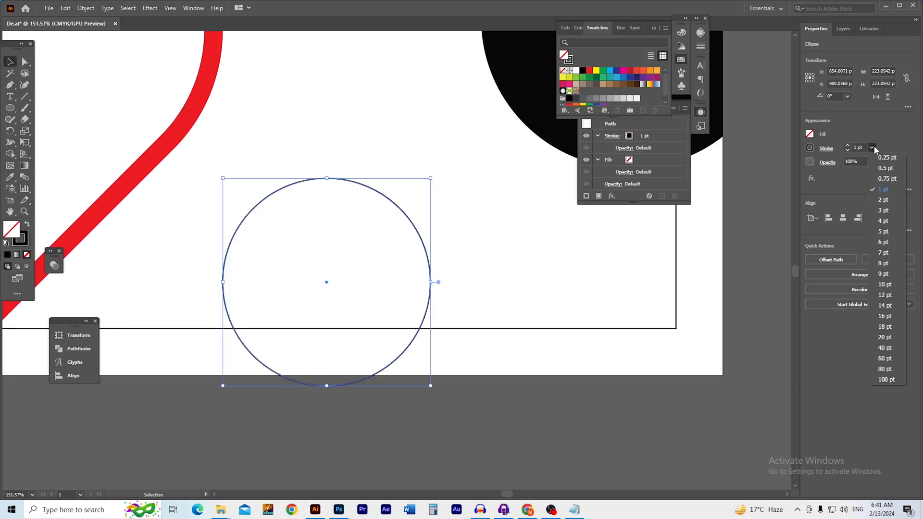
pyautogui.click(891, 336)
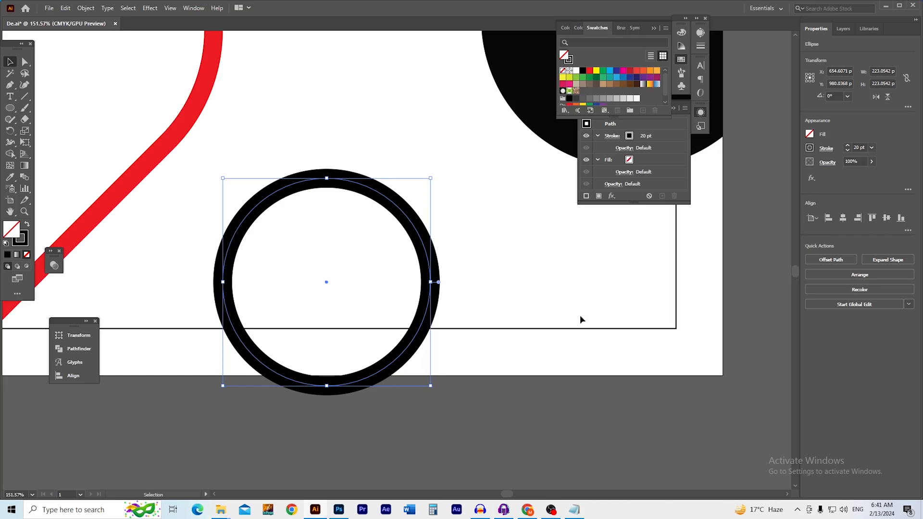
# Shift the ring further down so it straddles the artboard's bottom edge
pyautogui.click(518, 399)
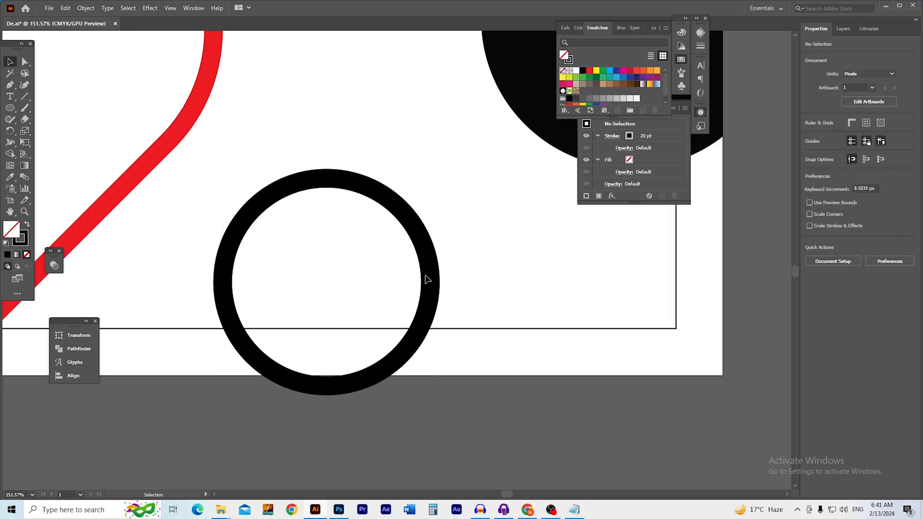
pyautogui.click(420, 321)
pyautogui.click(471, 433)
pyautogui.moveTo(406, 349); pyautogui.dragTo(399, 400)
pyautogui.click(461, 423)
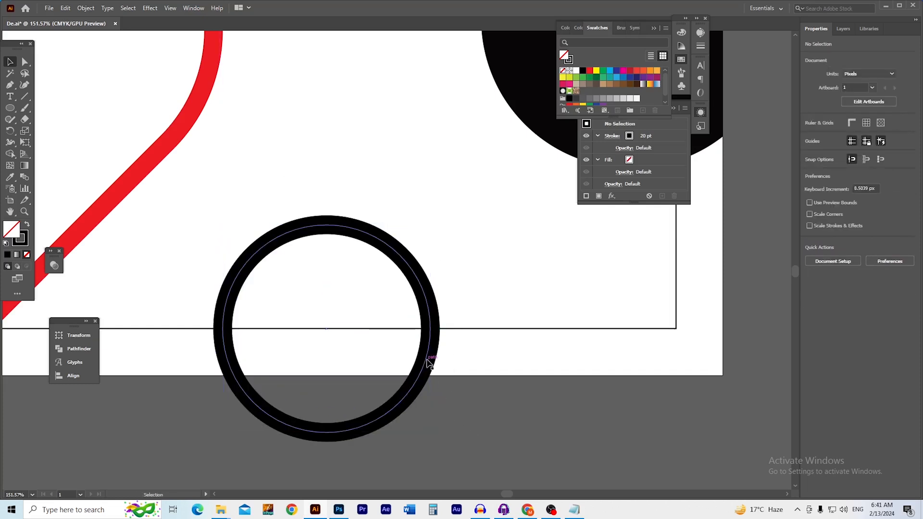
pyautogui.moveTo(427, 359); pyautogui.dragTo(367, 370)
pyautogui.click(492, 398)
pyautogui.moveTo(405, 368); pyautogui.dragTo(429, 360)
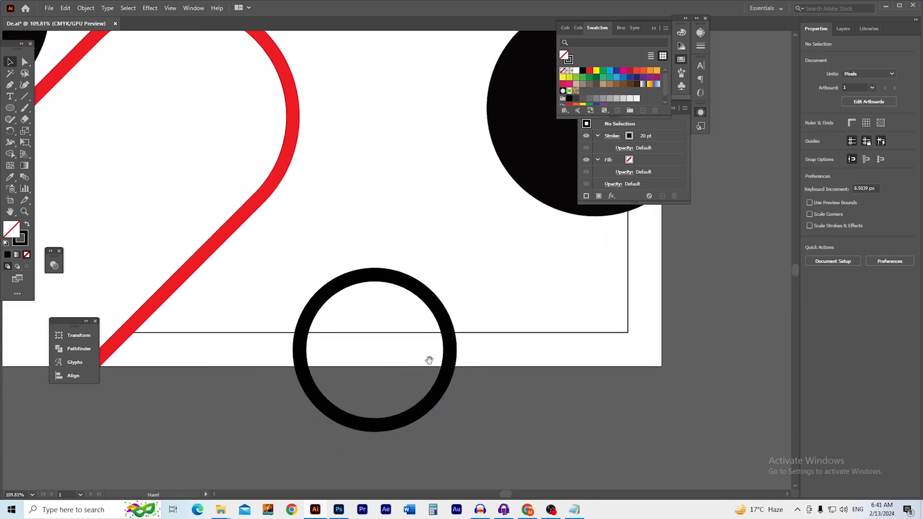
pyautogui.click(419, 401)
pyautogui.scroll(2, 423, 404)
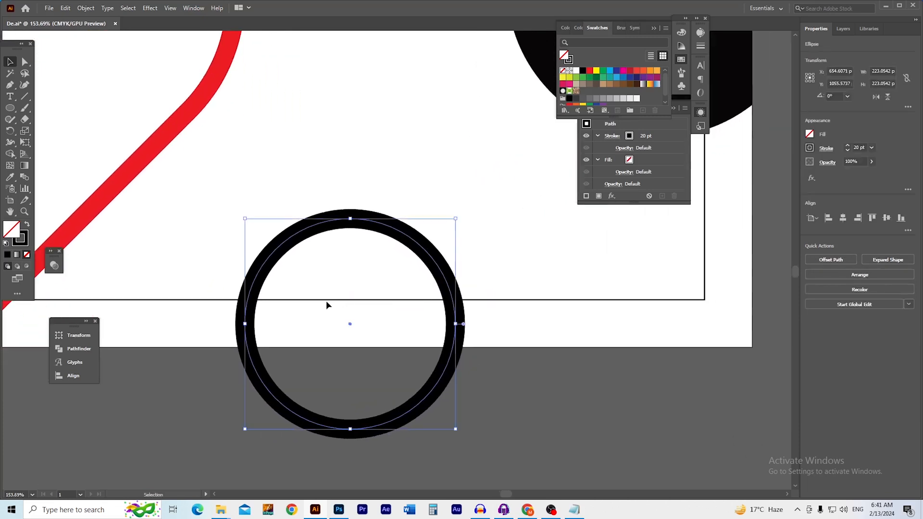
# Expand the ring's fill and outline into a solid shape with Object > Expand
pyautogui.click(85, 8)
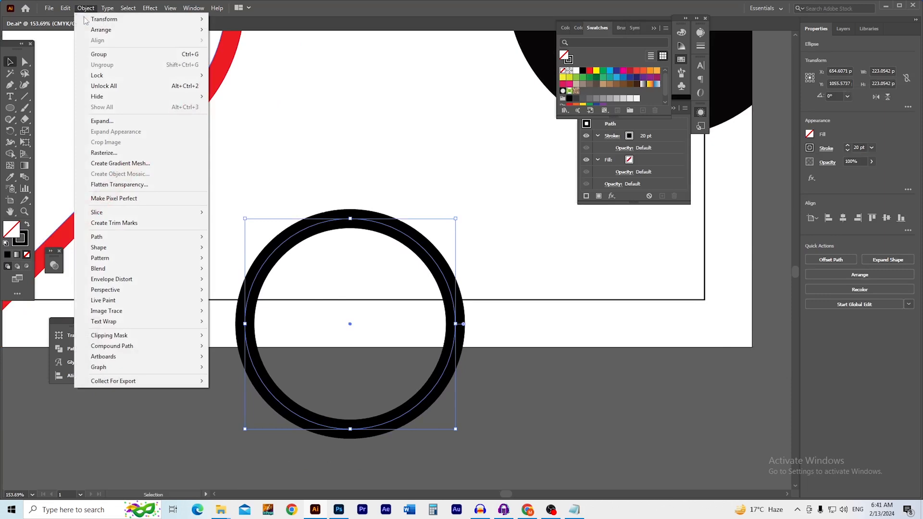
pyautogui.click(120, 121)
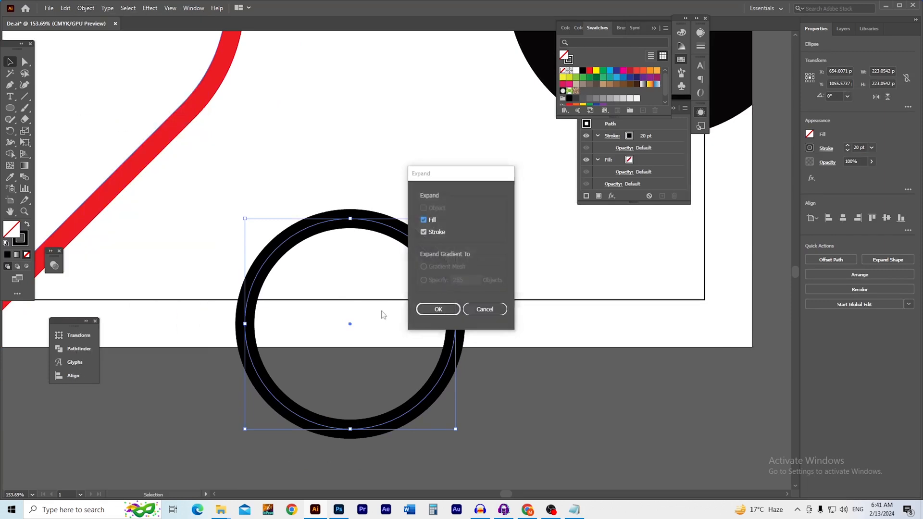
pyautogui.click(438, 310)
pyautogui.click(460, 364)
pyautogui.moveTo(468, 356); pyautogui.dragTo(520, 347)
pyautogui.hotkey('ctrl', 'z')
pyautogui.click(512, 390)
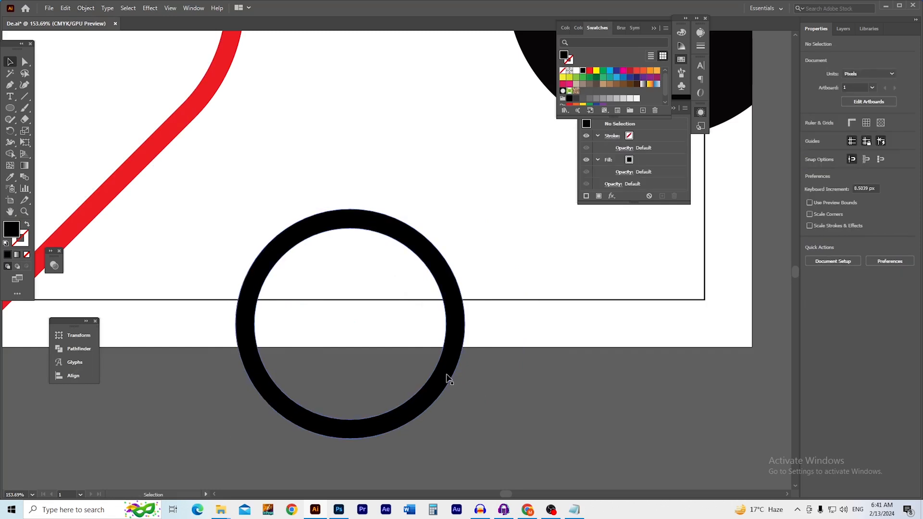
# Draw a rectangle covering the ring's lower half and select both shapes
pyautogui.press('m')
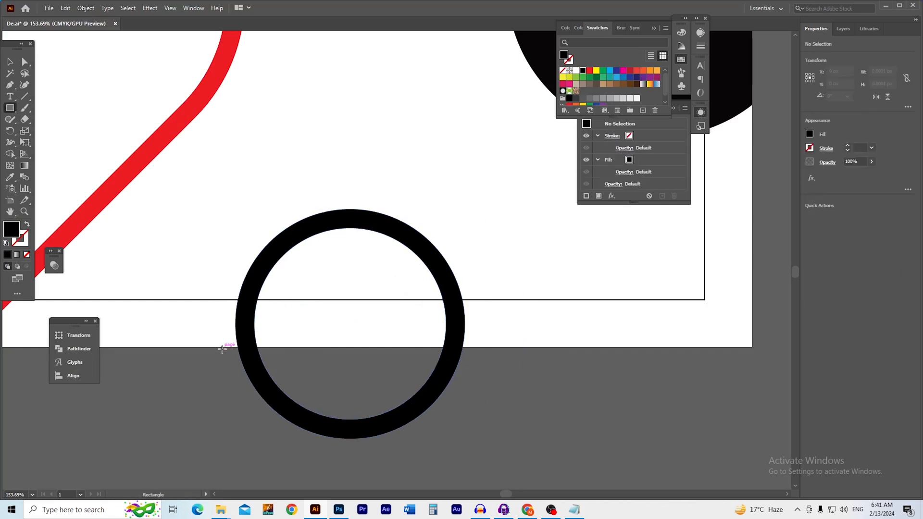
pyautogui.moveTo(222, 347); pyautogui.dragTo(483, 452)
pyautogui.press('v')
pyautogui.doubleClick(457, 322)
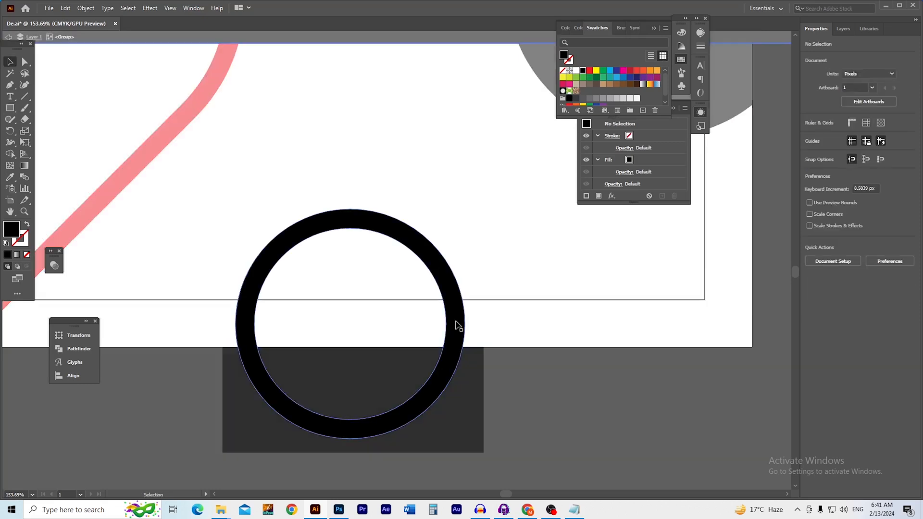
pyautogui.doubleClick(529, 375)
pyautogui.moveTo(383, 328); pyautogui.dragTo(382, 320)
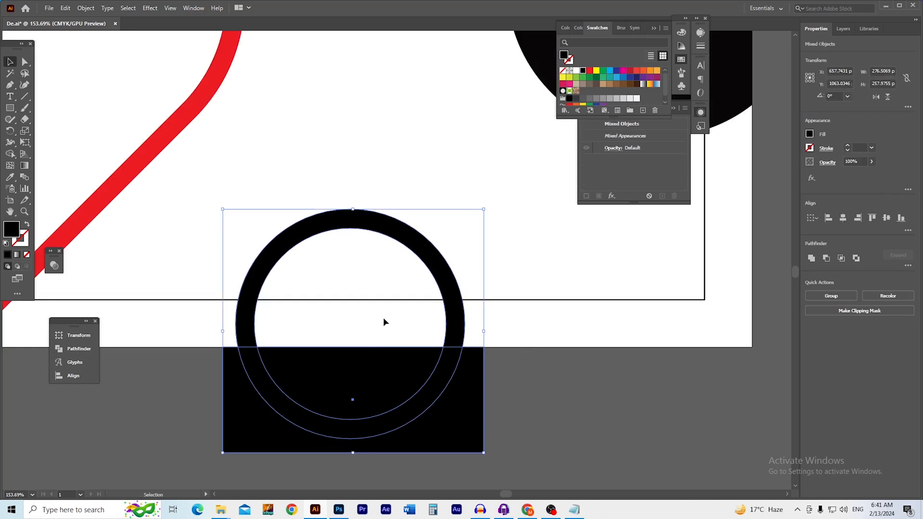
# Delete the rectangle and the ring's lower part with the Shape Builder tool
pyautogui.hotkey('shift', 'm')
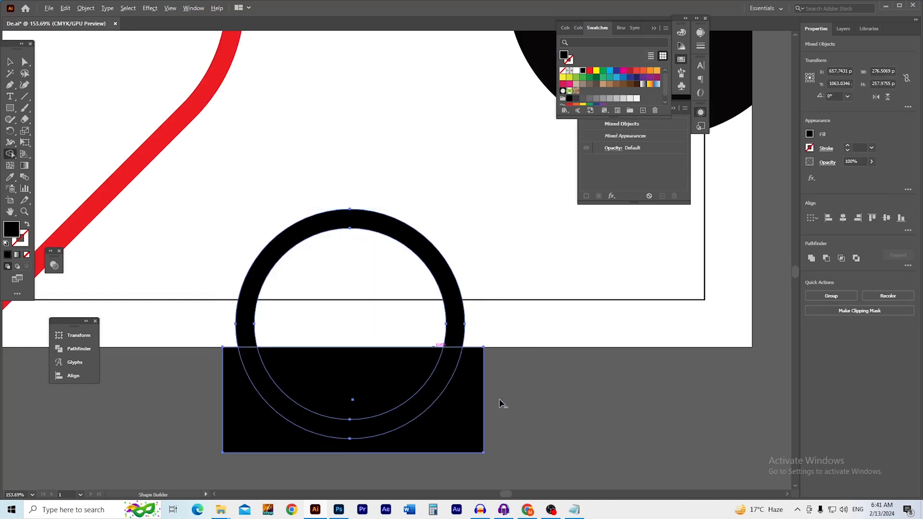
pyautogui.moveTo(499, 399); pyautogui.dragTo(386, 391)
pyautogui.press('v')
pyautogui.click(423, 405)
pyautogui.moveTo(440, 347); pyautogui.dragTo(356, 350)
pyautogui.moveTo(428, 374); pyautogui.dragTo(483, 432)
pyautogui.moveTo(466, 312); pyautogui.dragTo(288, 352)
pyautogui.moveTo(310, 307); pyautogui.dragTo(393, 316)
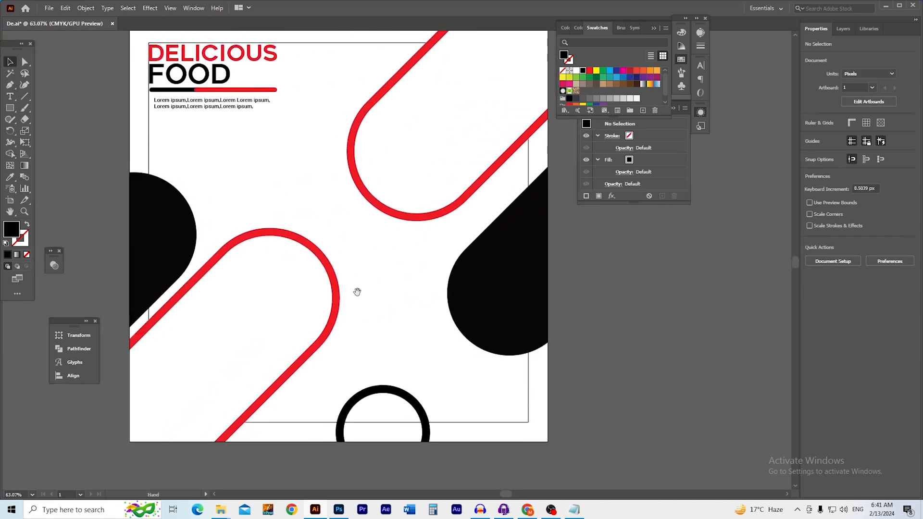
pyautogui.moveTo(357, 292); pyautogui.dragTo(371, 294)
pyautogui.moveTo(411, 362); pyautogui.dragTo(393, 287)
pyautogui.moveTo(363, 362); pyautogui.dragTo(441, 369)
# Undo the cut, then scale the ring and rectangle down together and nudge them lower
pyautogui.hotkey('ctrl', 'z')
pyautogui.press('v')
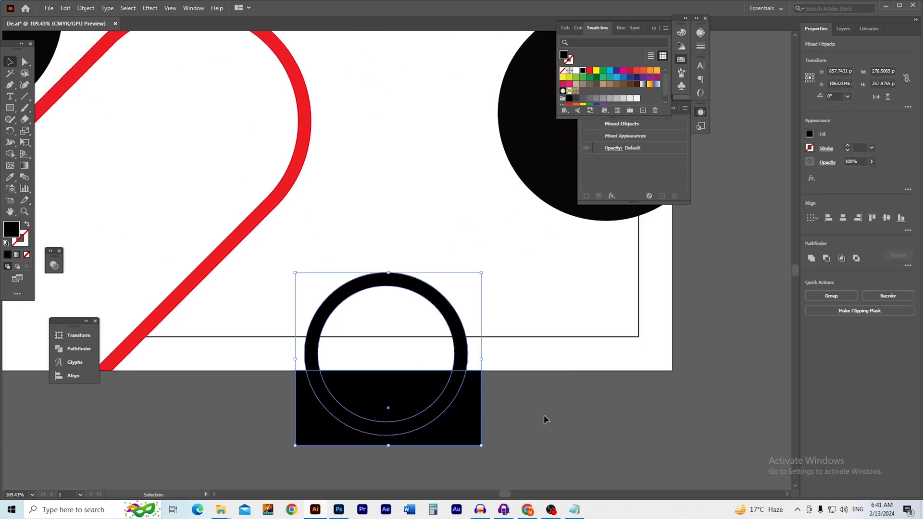
pyautogui.click(549, 437)
pyautogui.moveTo(317, 346); pyautogui.dragTo(316, 345)
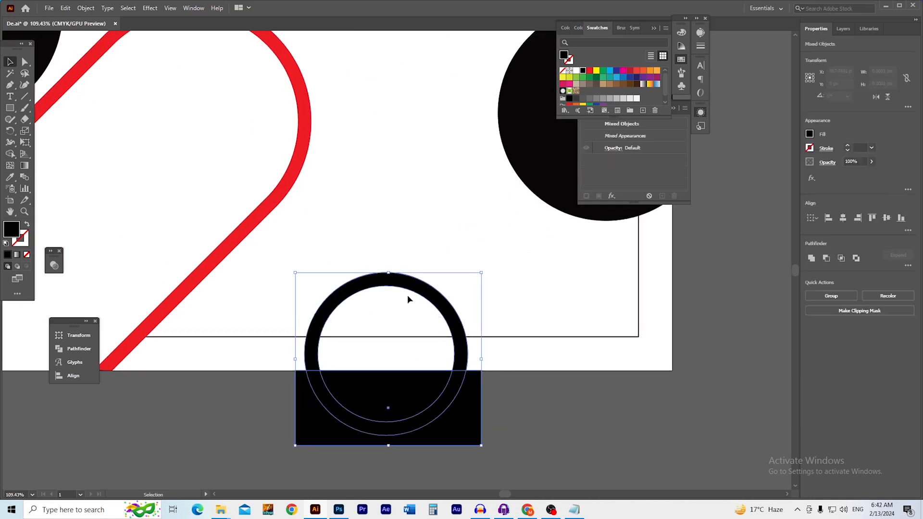
pyautogui.moveTo(481, 273); pyautogui.dragTo(471, 287)
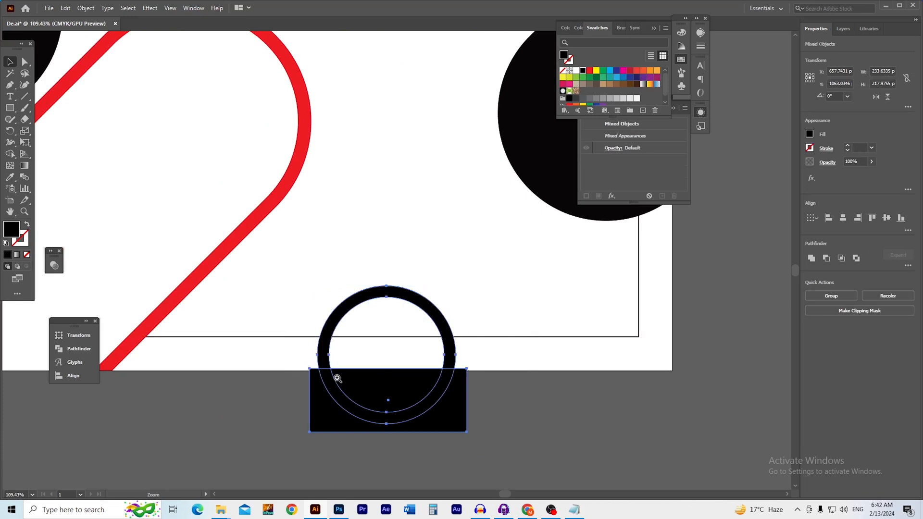
pyautogui.scroll(3, 404, 375)
pyautogui.moveTo(418, 360); pyautogui.dragTo(416, 364)
pyautogui.click(633, 383)
# Cut away the smaller ring's lower part again so the arch ends flush at the artboard edge
pyautogui.moveTo(629, 413); pyautogui.dragTo(401, 292)
pyautogui.hotkey('shift', 'm')
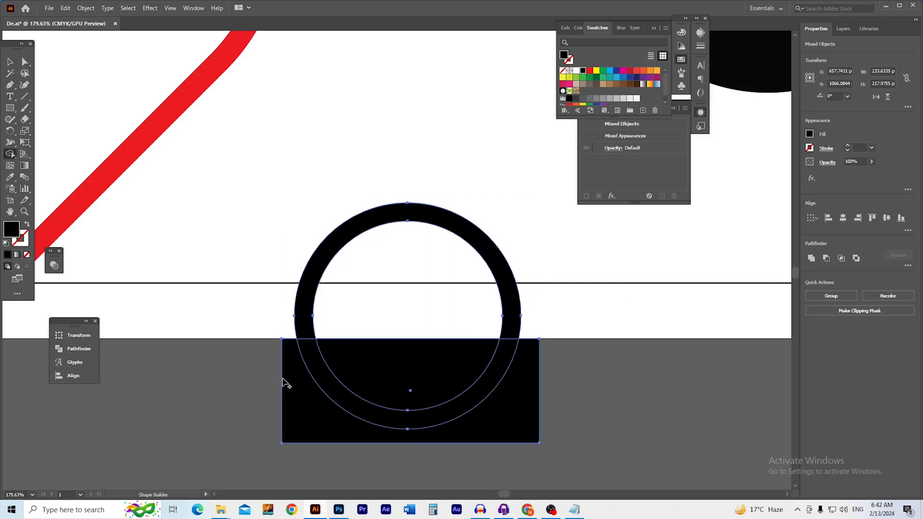
pyautogui.moveTo(276, 381); pyautogui.dragTo(524, 384)
pyautogui.press('v')
pyautogui.click(447, 368)
pyautogui.moveTo(461, 305); pyautogui.dragTo(337, 321)
pyautogui.moveTo(406, 282); pyautogui.dragTo(405, 396)
pyautogui.moveTo(407, 299); pyautogui.dragTo(279, 344)
pyautogui.moveTo(342, 325); pyautogui.dragTo(388, 379)
pyautogui.press('l')
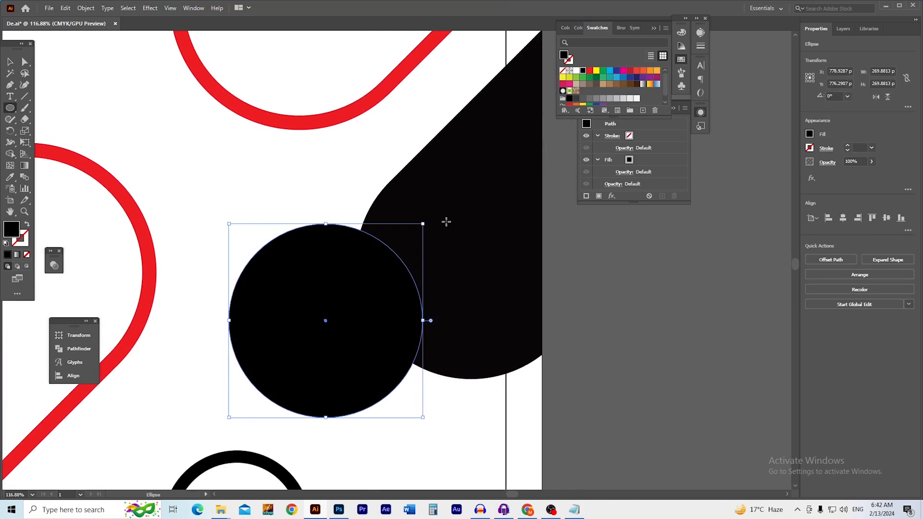
# Fill the new 270 px circle with white
pyautogui.click(575, 72)
pyautogui.click(605, 293)
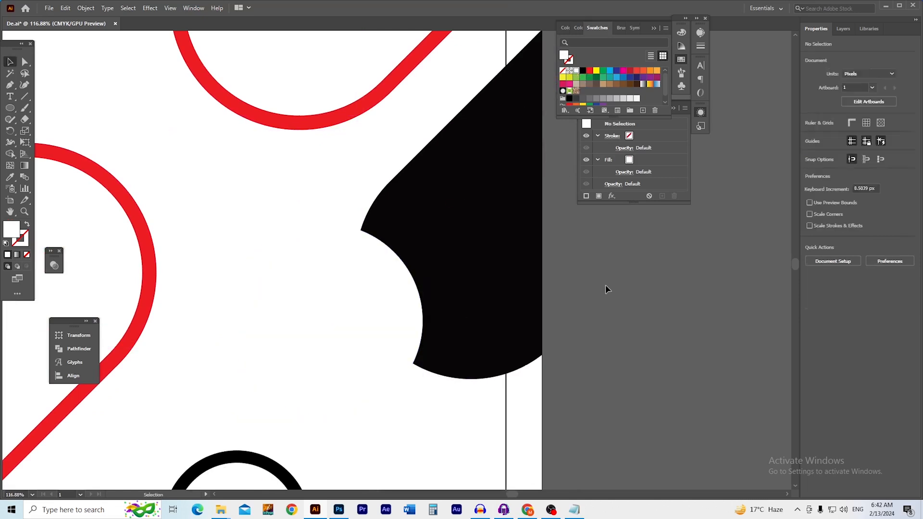
pyautogui.scroll(4, 356, 337)
pyautogui.click(373, 315)
# Shrink the inner circle to 248 px and give it the poster's red fill with the Eyedropper
pyautogui.press('a')
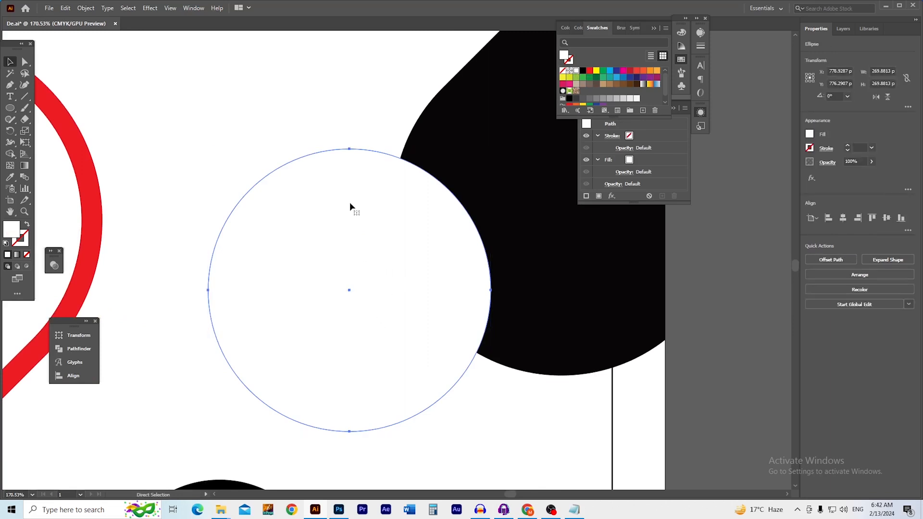
pyautogui.moveTo(351, 150); pyautogui.dragTo(350, 160)
pyautogui.press('i')
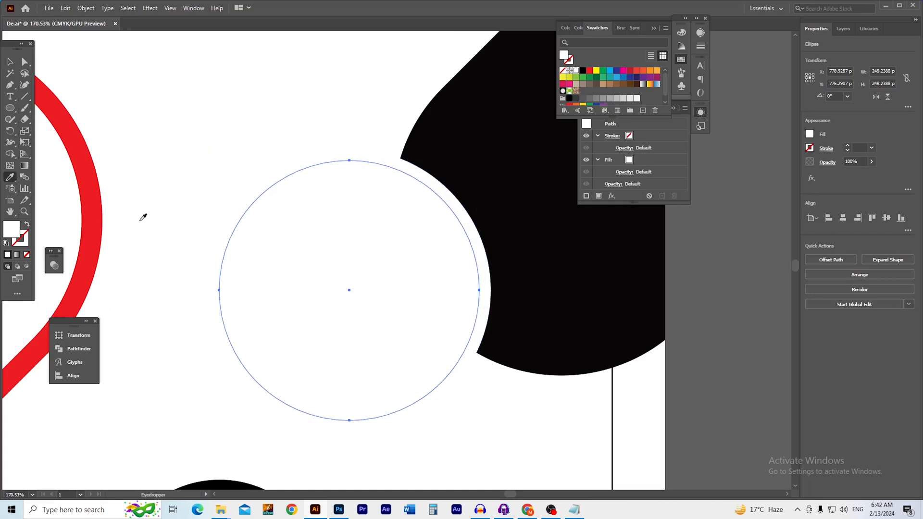
pyautogui.click(104, 224)
pyautogui.press('v')
pyautogui.click(640, 395)
pyautogui.click(487, 328)
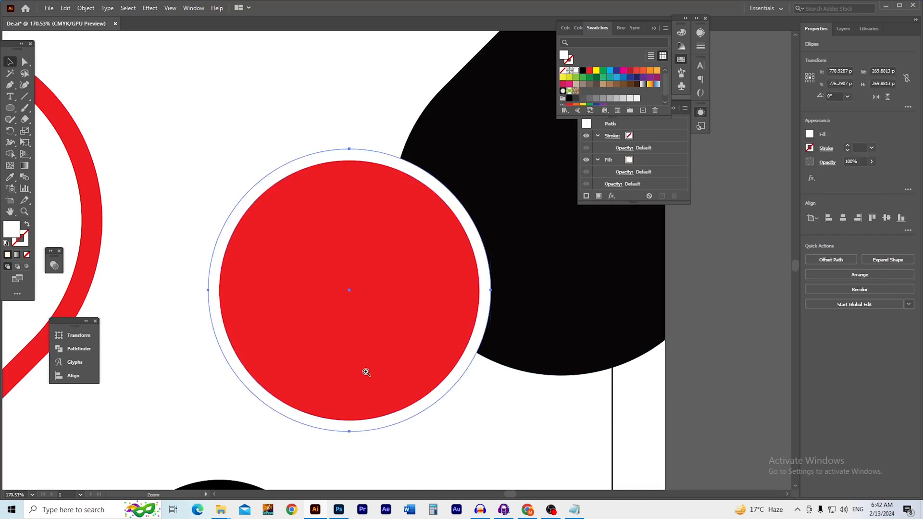
pyautogui.scroll(2, 380, 373)
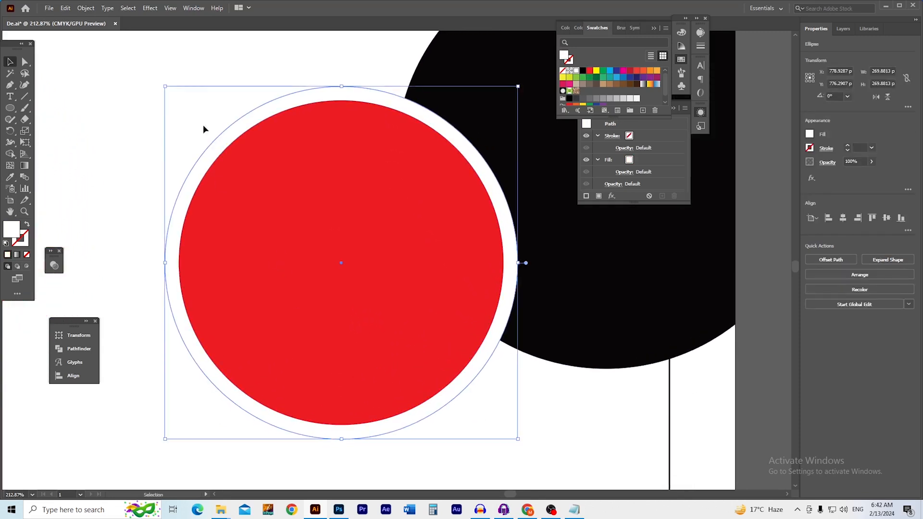
# Apply Effect > Stylize > Drop Shadow to the white circle with 50% opacity and -2 px X offset
pyautogui.click(145, 8)
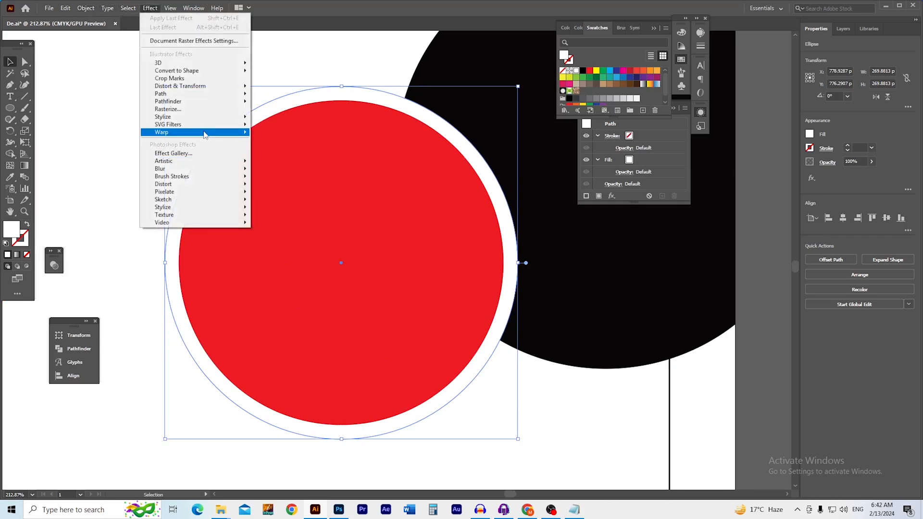
pyautogui.moveTo(207, 121)
pyautogui.click(274, 118)
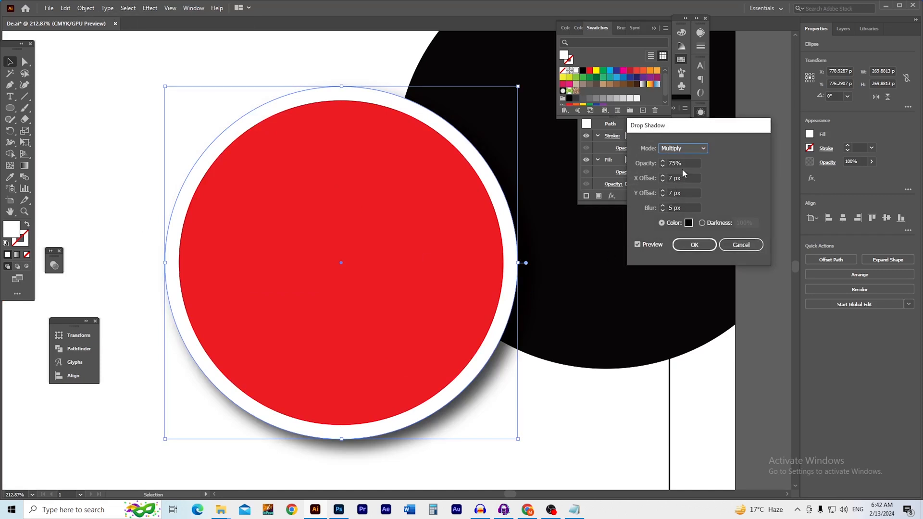
pyautogui.click(685, 163)
pyautogui.click(685, 178)
pyautogui.press('Down')
pyautogui.press('Down')
pyautogui.press('Down')
pyautogui.press('Down')
pyautogui.press('Down')
pyautogui.press('Down')
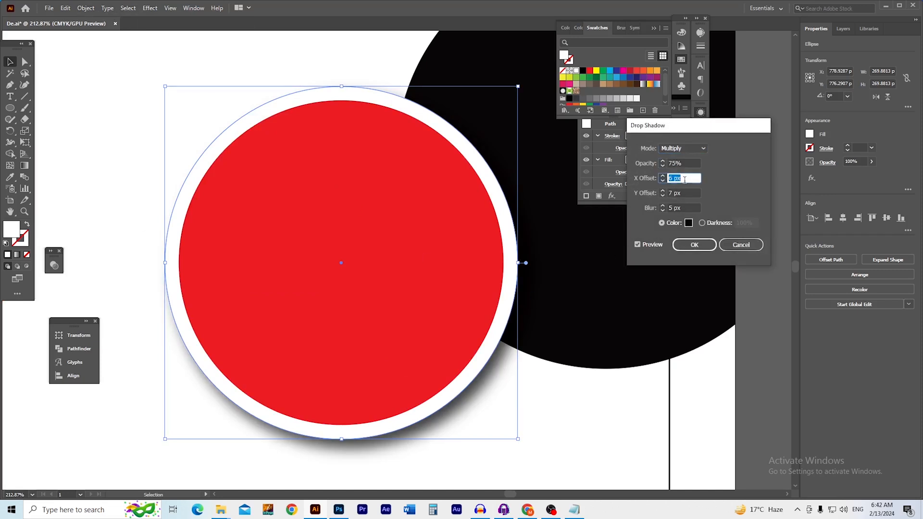
pyautogui.press('Down')
pyautogui.press('Down')
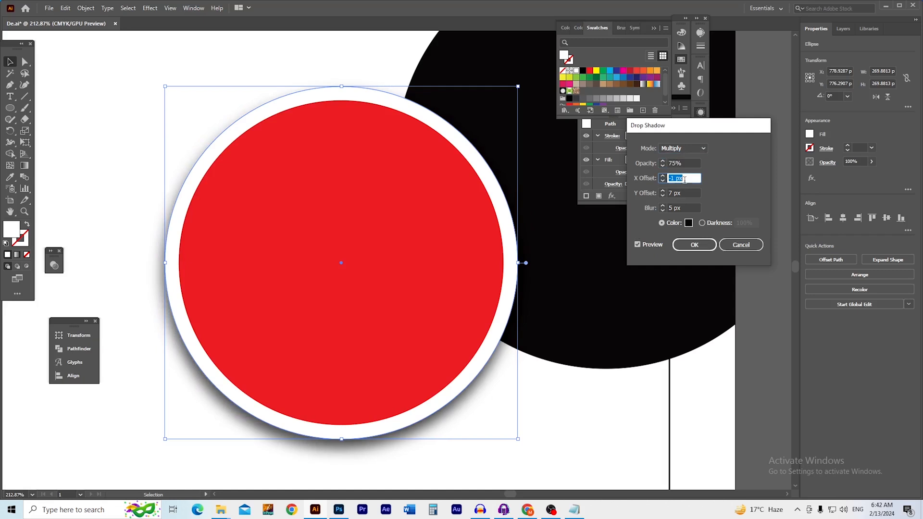
pyautogui.press('Down')
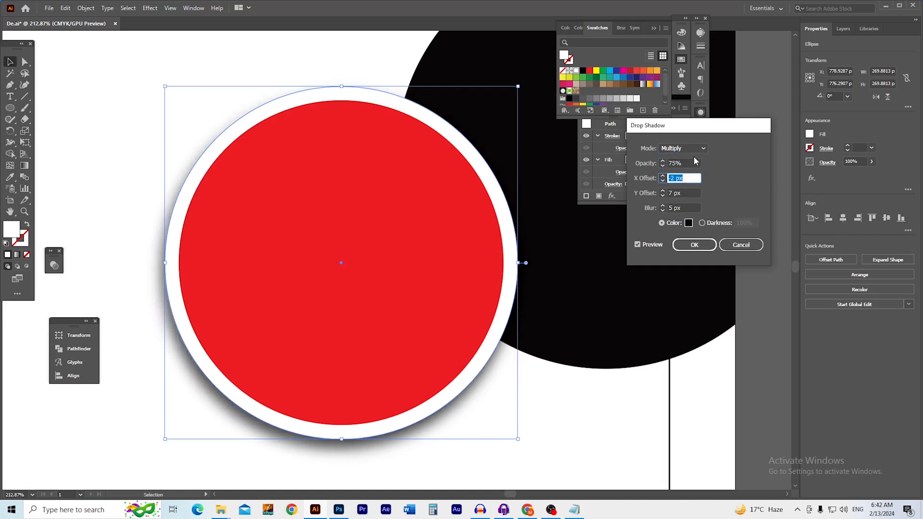
pyautogui.click(693, 164)
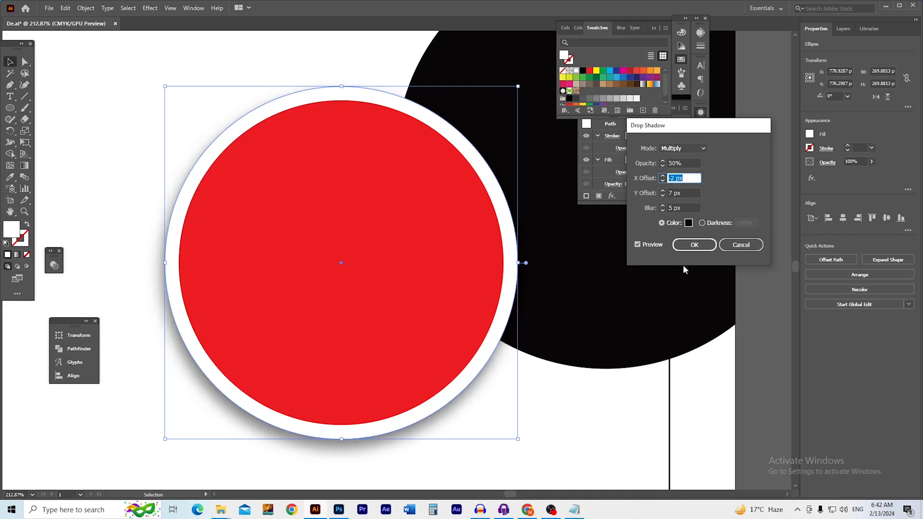
pyautogui.click(696, 246)
pyautogui.scroll(-4, 367, 305)
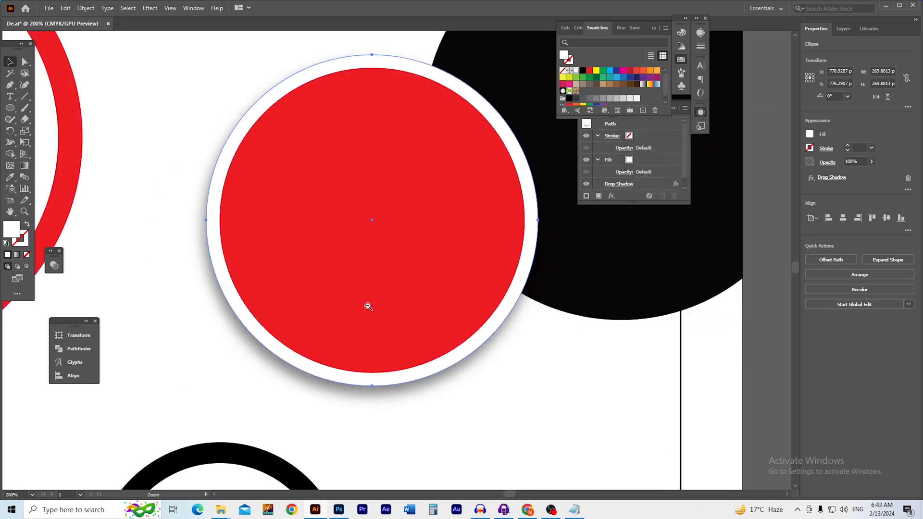
# Select the red-outlined ring and save the De.ai poster with Ctrl+S
pyautogui.moveTo(414, 337); pyautogui.dragTo(416, 339)
pyautogui.click(511, 386)
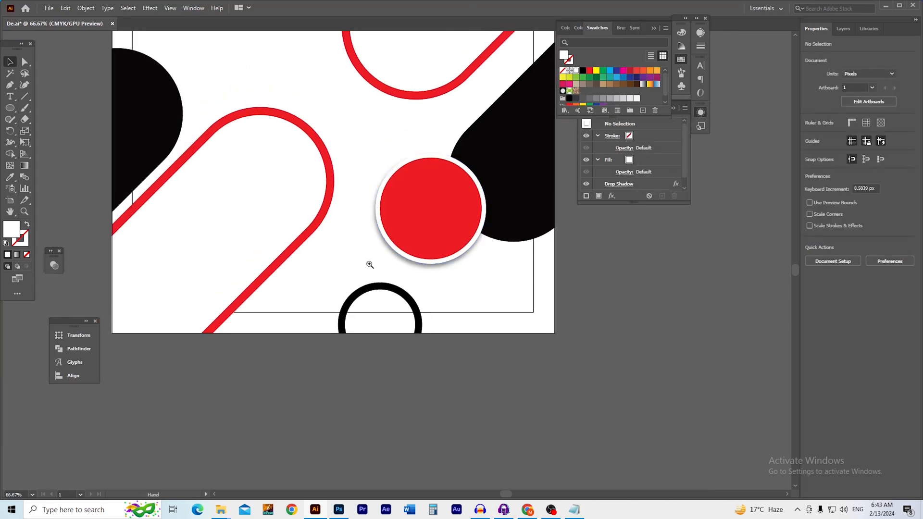
pyautogui.keyDown('ctrl'); pyautogui.doubleClick(351, 148); pyautogui.keyUp('ctrl')
pyautogui.moveTo(367, 190); pyautogui.dragTo(339, 221)
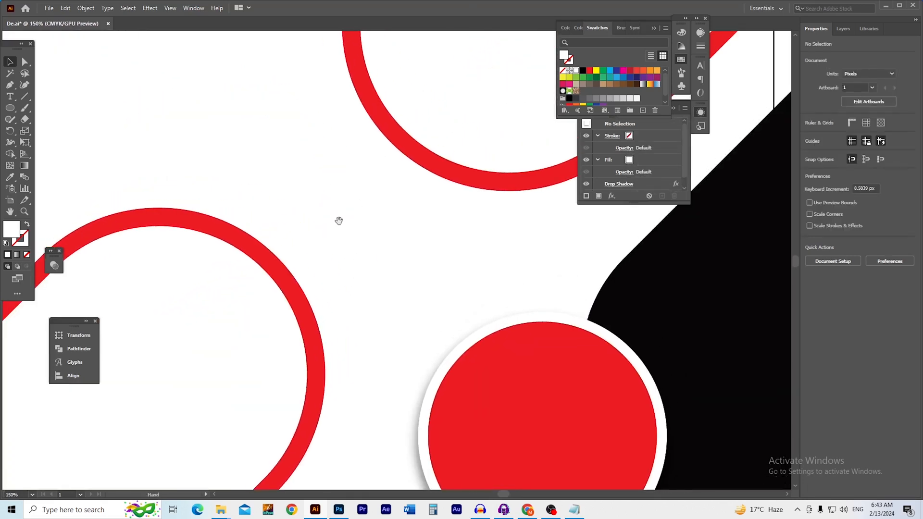
pyautogui.click(288, 285)
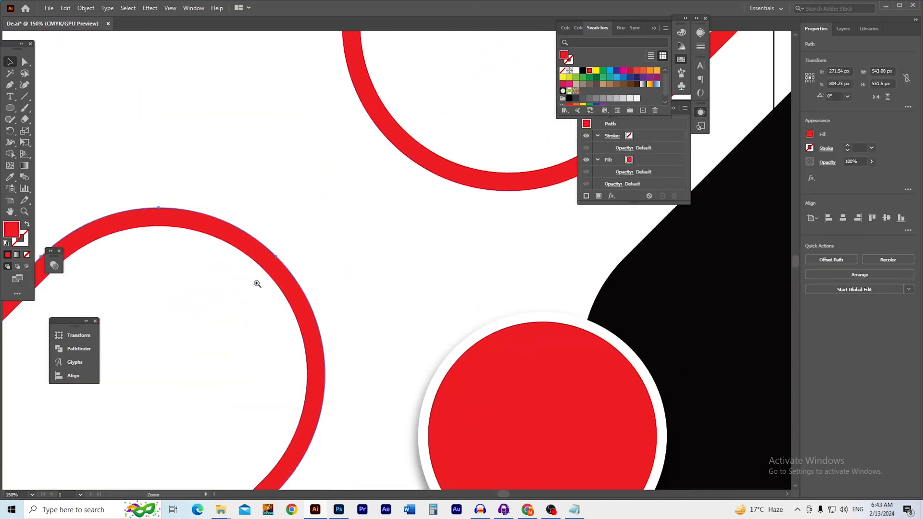
pyautogui.scroll(1, 288, 286)
pyautogui.scroll(-3, 329, 264)
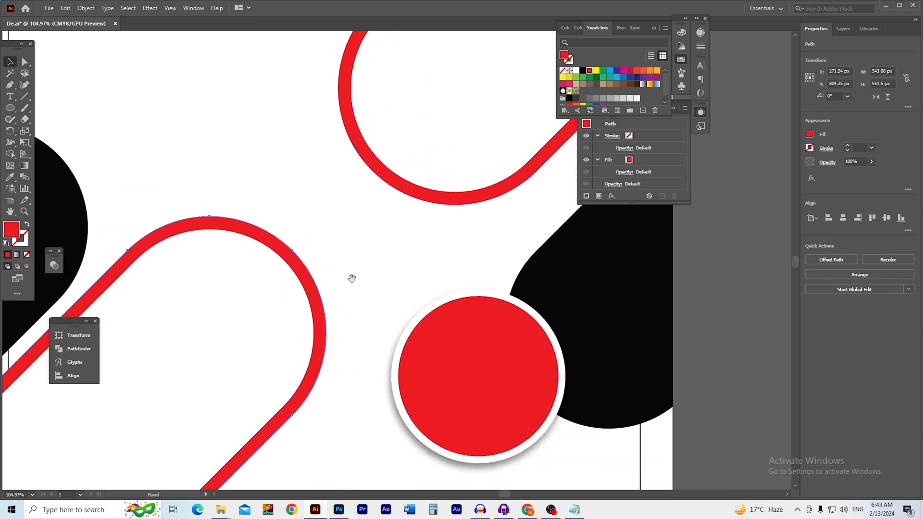
pyautogui.moveTo(360, 260); pyautogui.dragTo(351, 290)
pyautogui.moveTo(296, 303); pyautogui.dragTo(306, 302)
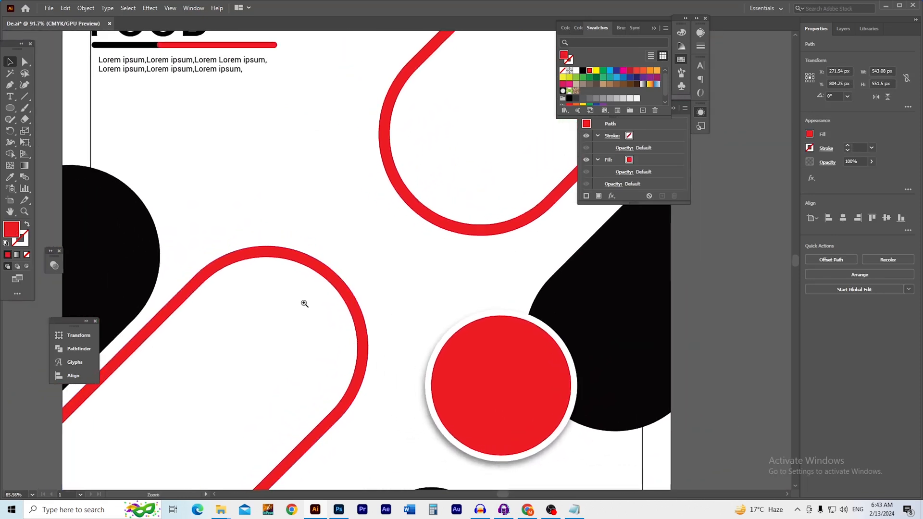
pyautogui.press('a')
pyautogui.hotkey('ctrl', 's')
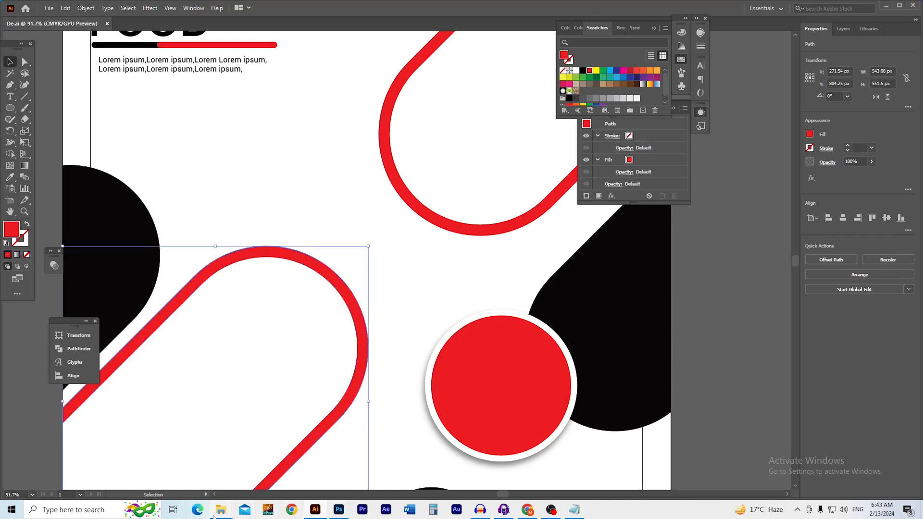
# Open DELICIOUS FOOD > MISC with extra large icons and drag both food JPGs into Illustrator
pyautogui.moveTo(215, 515)
pyautogui.click(197, 476)
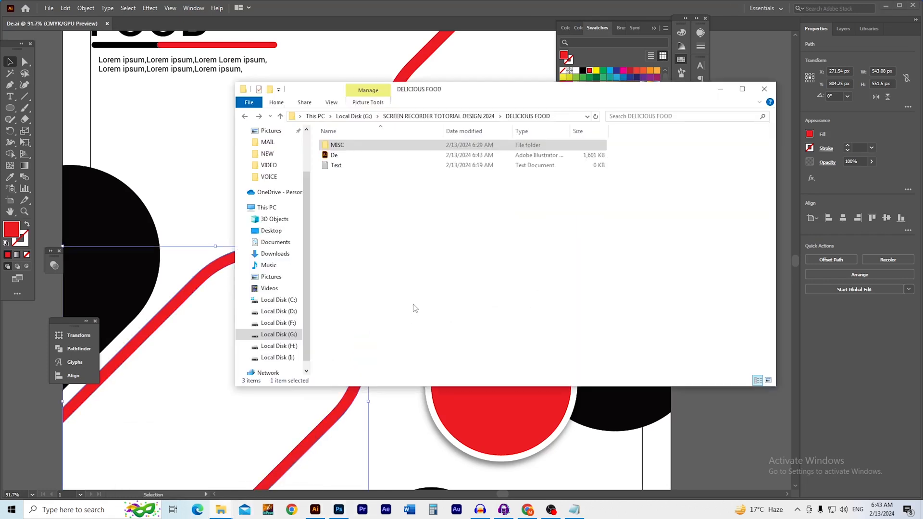
pyautogui.doubleClick(336, 145)
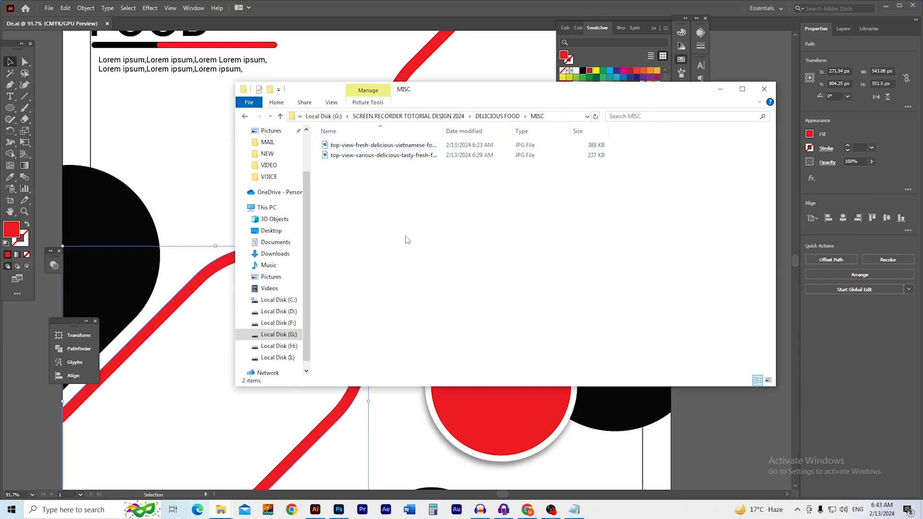
pyautogui.rightClick(379, 215)
pyautogui.moveTo(402, 222)
pyautogui.click(522, 223)
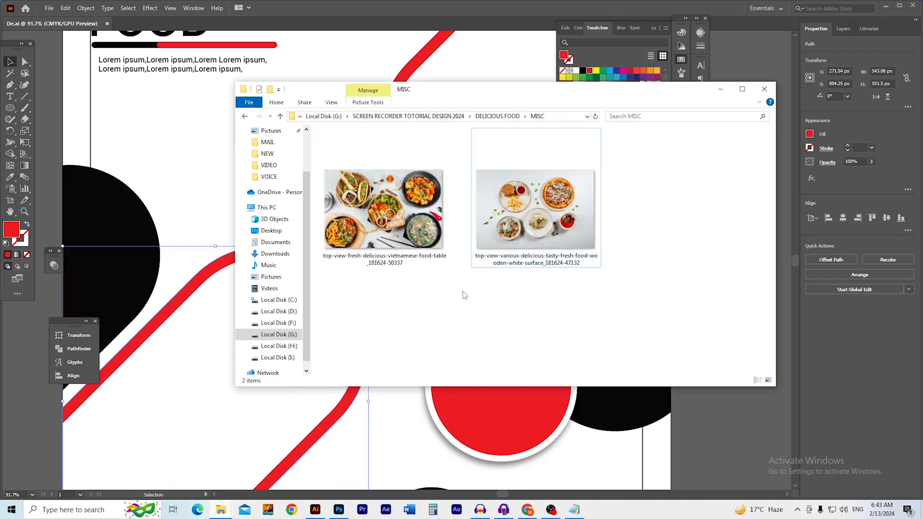
pyautogui.moveTo(527, 287); pyautogui.dragTo(366, 204)
pyautogui.moveTo(204, 235); pyautogui.dragTo(159, 198)
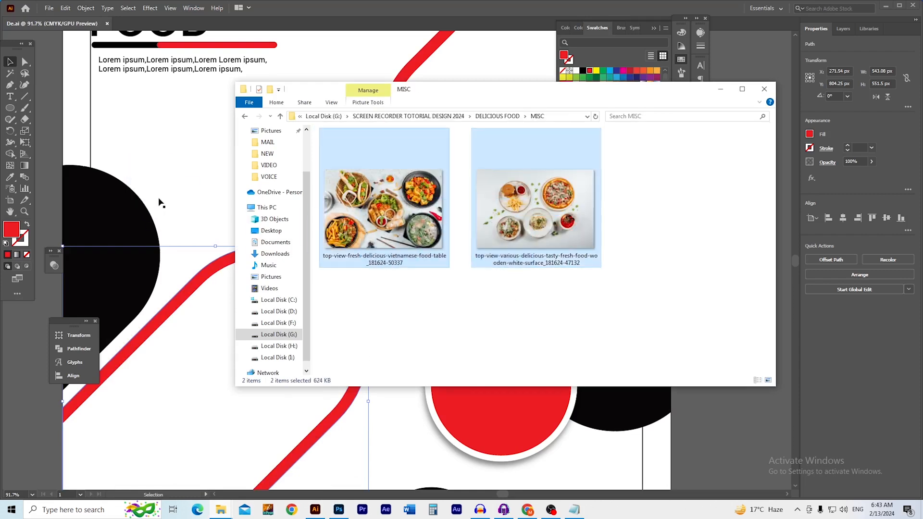
# Move the placed photos aside and bring the Vietnamese food photo over the artboard
pyautogui.click(189, 204)
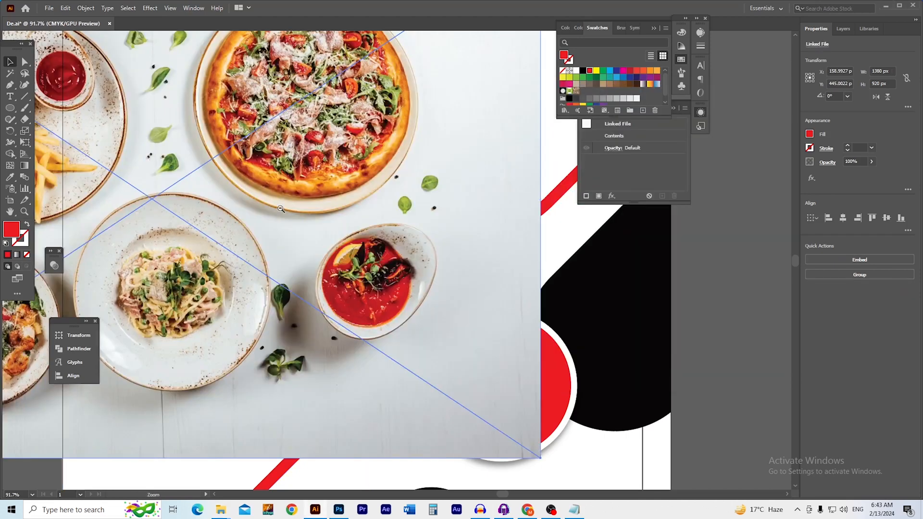
pyautogui.keyDown('ctrl'); pyautogui.keyDown('alt'); pyautogui.click(280, 209); pyautogui.keyUp('alt'); pyautogui.keyUp('ctrl')
pyautogui.keyDown('ctrl'); pyautogui.keyDown('alt'); pyautogui.click(284, 211); pyautogui.keyUp('alt'); pyautogui.keyUp('ctrl')
pyautogui.keyDown('ctrl'); pyautogui.keyDown('alt'); pyautogui.click(290, 212); pyautogui.keyUp('alt'); pyautogui.keyUp('ctrl')
pyautogui.moveTo(366, 226); pyautogui.dragTo(183, 156)
pyautogui.click(180, 139)
pyautogui.moveTo(299, 244); pyautogui.dragTo(156, 92)
pyautogui.moveTo(235, 171); pyautogui.dragTo(165, 111)
pyautogui.moveTo(313, 288); pyautogui.dragTo(363, 327)
pyautogui.keyDown('ctrl'); pyautogui.click(311, 319); pyautogui.keyUp('ctrl')
pyautogui.keyDown('ctrl'); pyautogui.click(312, 319); pyautogui.keyUp('ctrl')
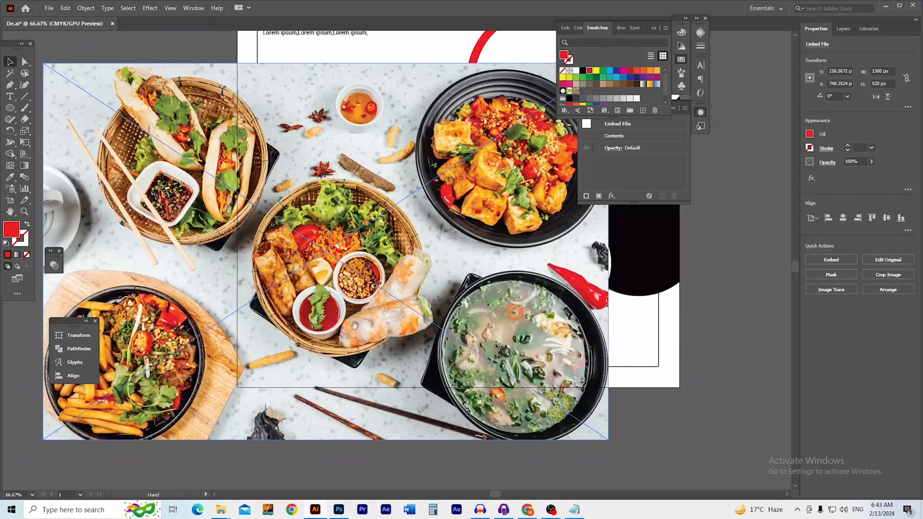
# Send the Vietnamese food photo backward twice behind the badge and pills, then shrink it
pyautogui.hotkey('ctrl', '[')
pyautogui.hotkey('ctrl', '[')
pyautogui.hotkey('ctrl', '[')
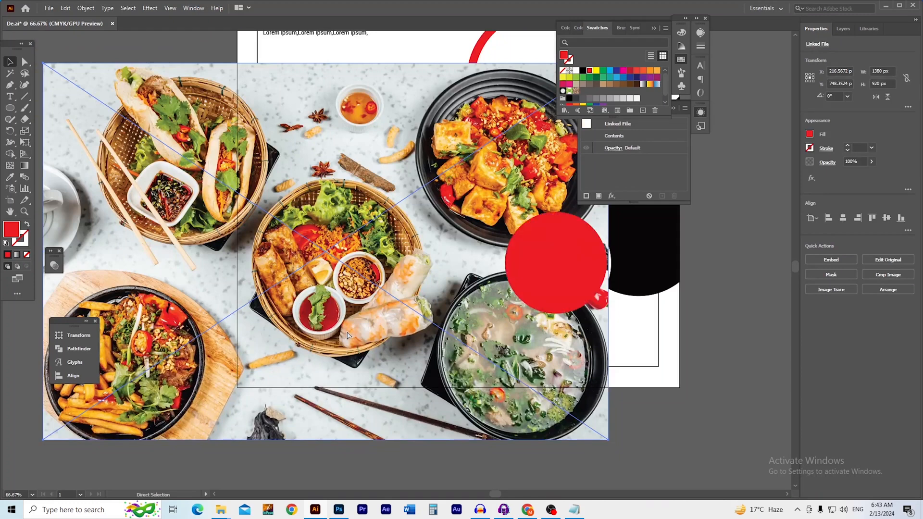
pyautogui.hotkey('ctrl', '[')
pyautogui.hotkey('ctrl', '[')
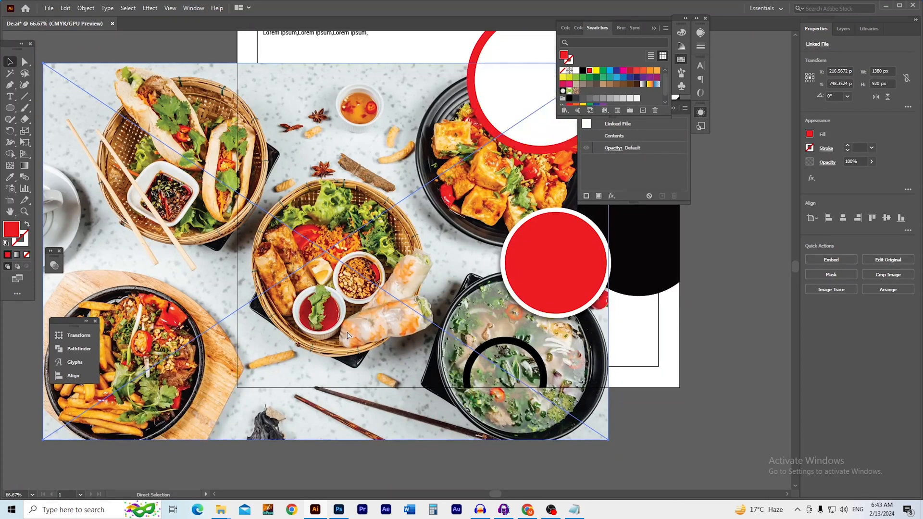
pyautogui.click(654, 413)
pyautogui.click(595, 430)
pyautogui.moveTo(609, 440); pyautogui.dragTo(495, 395)
pyautogui.click(606, 472)
pyautogui.scroll(2, 452, 413)
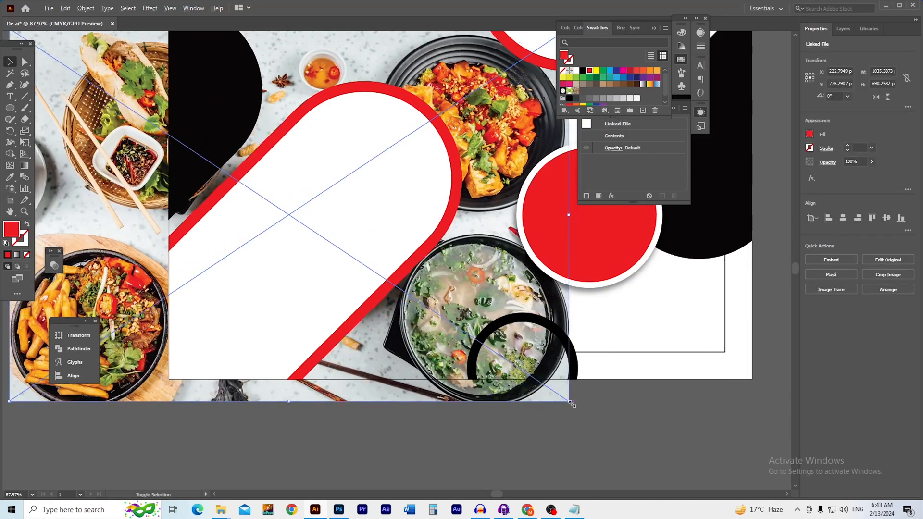
pyautogui.moveTo(572, 404); pyautogui.dragTo(512, 380)
pyautogui.click(521, 408)
pyautogui.click(347, 357)
# Clip the photo inside the lower-left white pill shape with Make Clipping Mask
pyautogui.moveTo(329, 344); pyautogui.dragTo(410, 350)
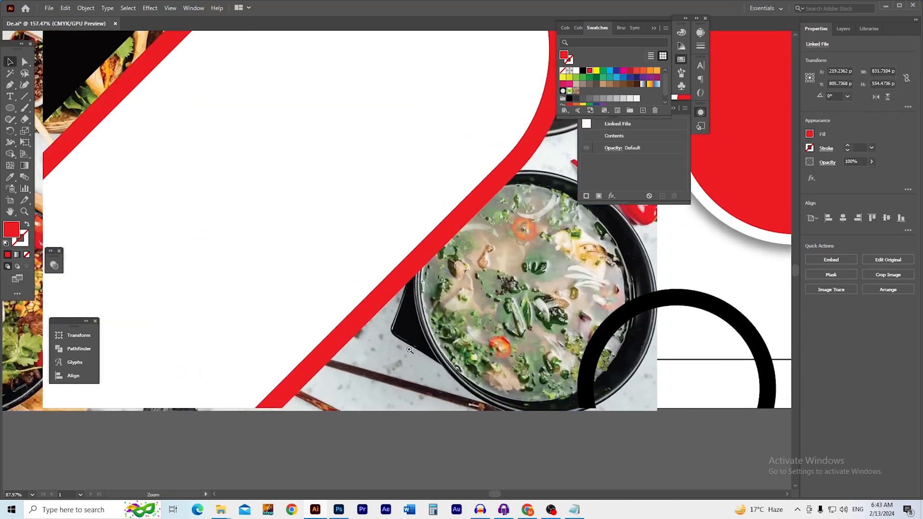
pyautogui.keyDown('shift'); pyautogui.click(304, 269); pyautogui.keyUp('shift')
pyautogui.rightClick(304, 269)
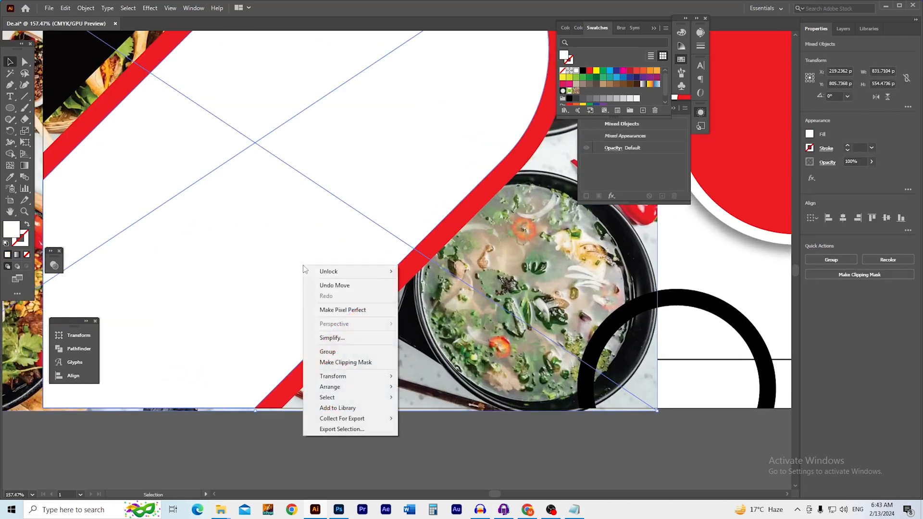
pyautogui.click(368, 361)
# Move the second food photo onto the artboard
pyautogui.click(443, 433)
pyautogui.moveTo(416, 333); pyautogui.dragTo(330, 387)
pyautogui.moveTo(392, 295); pyautogui.dragTo(288, 371)
pyautogui.moveTo(369, 305); pyautogui.dragTo(276, 339)
pyautogui.moveTo(142, 172); pyautogui.dragTo(532, 303)
# Resize the pizza photo, rotate it to about 42.6°, and position it over the upper-right pill
pyautogui.scroll(3, 507, 275)
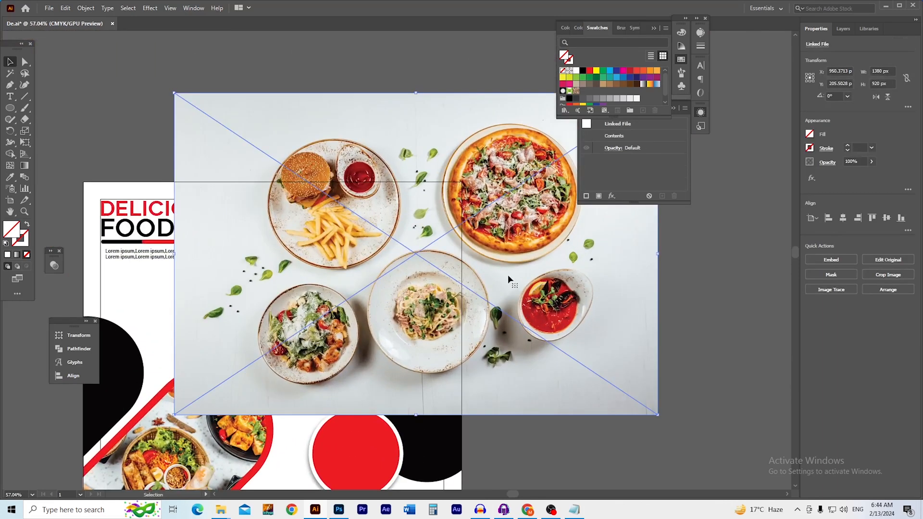
pyautogui.moveTo(659, 414); pyautogui.dragTo(531, 330)
pyautogui.moveTo(443, 316); pyautogui.dragTo(415, 356)
pyautogui.moveTo(395, 317); pyautogui.dragTo(438, 319)
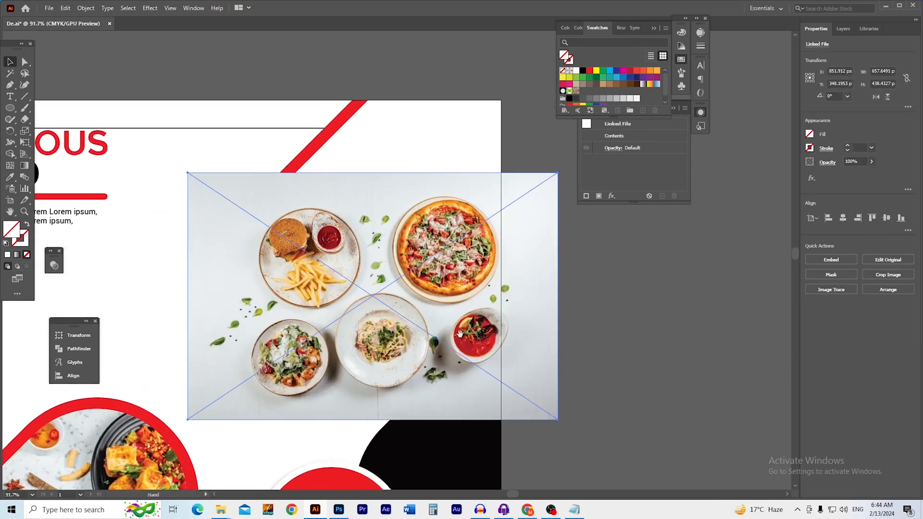
pyautogui.moveTo(477, 347); pyautogui.dragTo(485, 359)
pyautogui.moveTo(565, 434); pyautogui.dragTo(619, 349)
pyautogui.click(619, 349)
pyautogui.click(576, 295)
pyautogui.moveTo(616, 288); pyautogui.dragTo(604, 273)
pyautogui.click(621, 312)
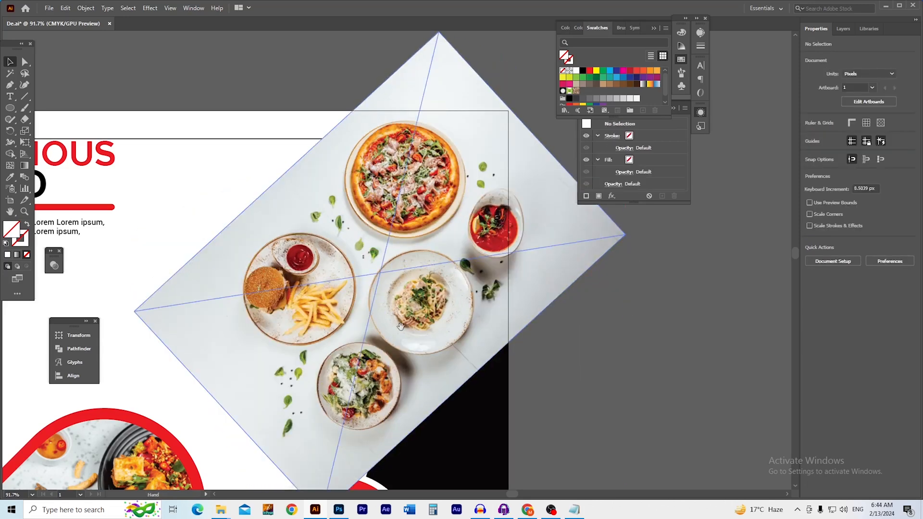
pyautogui.scroll(2, 360, 336)
pyautogui.moveTo(335, 320); pyautogui.dragTo(380, 315)
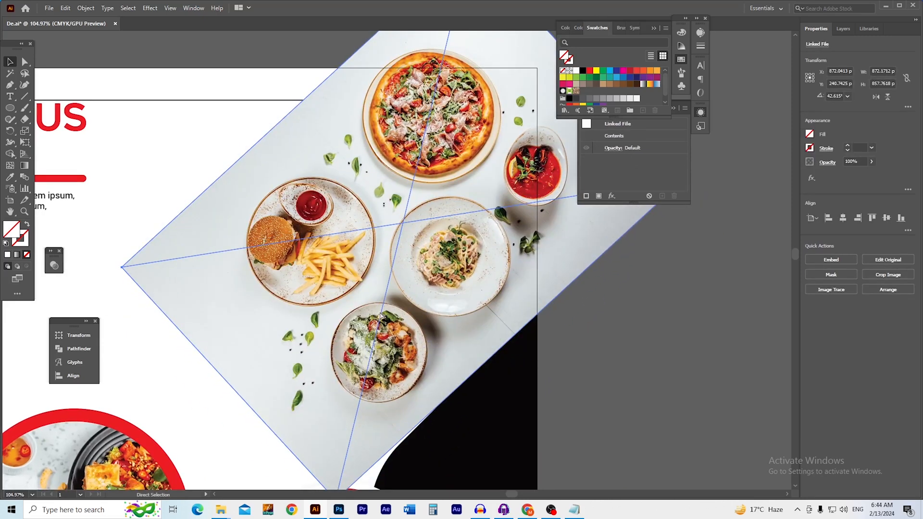
# Send the photo behind the pill shape and clip it inside with Make Clipping Mask
pyautogui.hotkey('ctrl', '[')
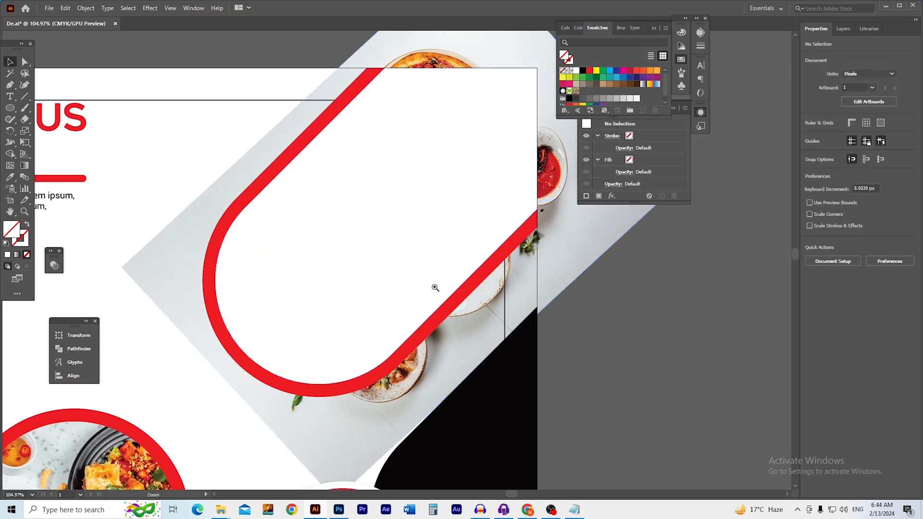
pyautogui.scroll(4, 422, 283)
pyautogui.keyDown('shift'); pyautogui.click(396, 205); pyautogui.keyUp('shift')
pyautogui.rightClick(396, 206)
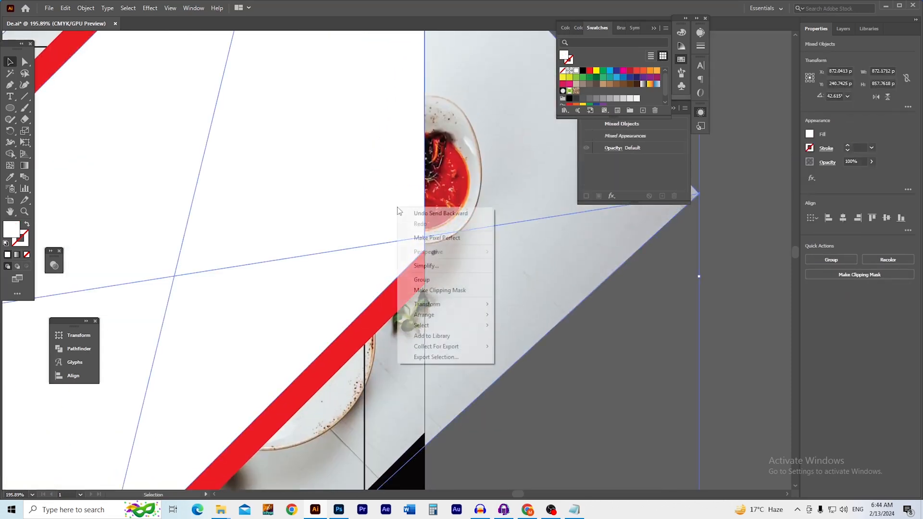
pyautogui.click(457, 290)
pyautogui.scroll(-5, 391, 316)
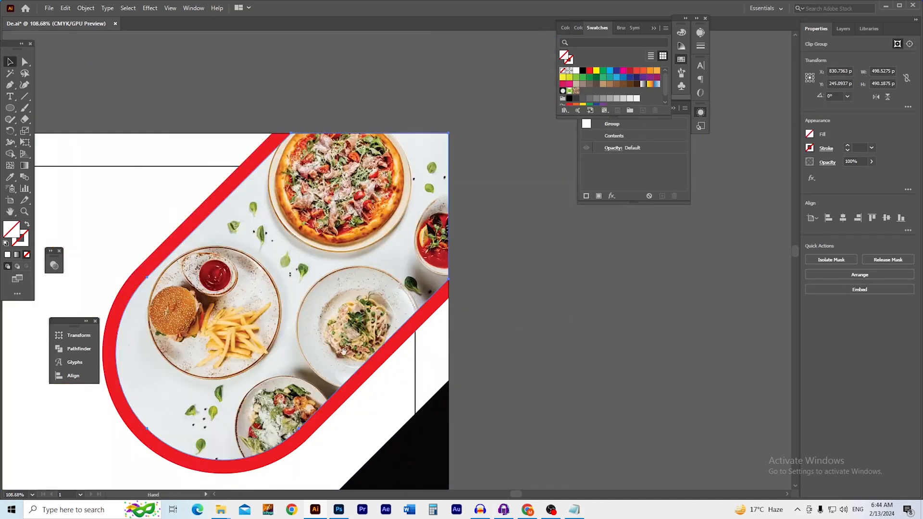
pyautogui.click(634, 315)
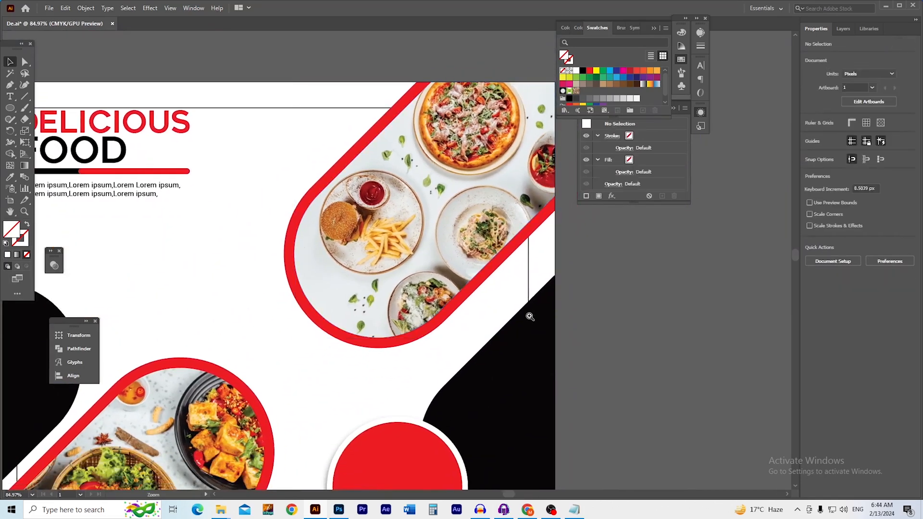
# Enlarge the DELICIOUS FOOD heading, bar and paragraph block and shift it right
pyautogui.scroll(-2, 620, 326)
pyautogui.moveTo(406, 374); pyautogui.dragTo(402, 344)
pyautogui.moveTo(273, 246); pyautogui.dragTo(290, 285)
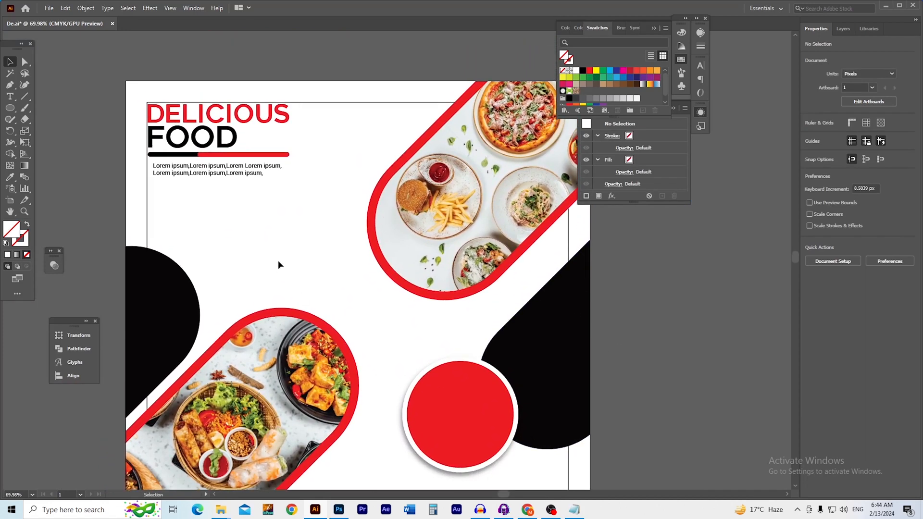
pyautogui.click(242, 166)
pyautogui.moveTo(220, 180); pyautogui.dragTo(221, 204)
pyautogui.moveTo(217, 134); pyautogui.dragTo(243, 136)
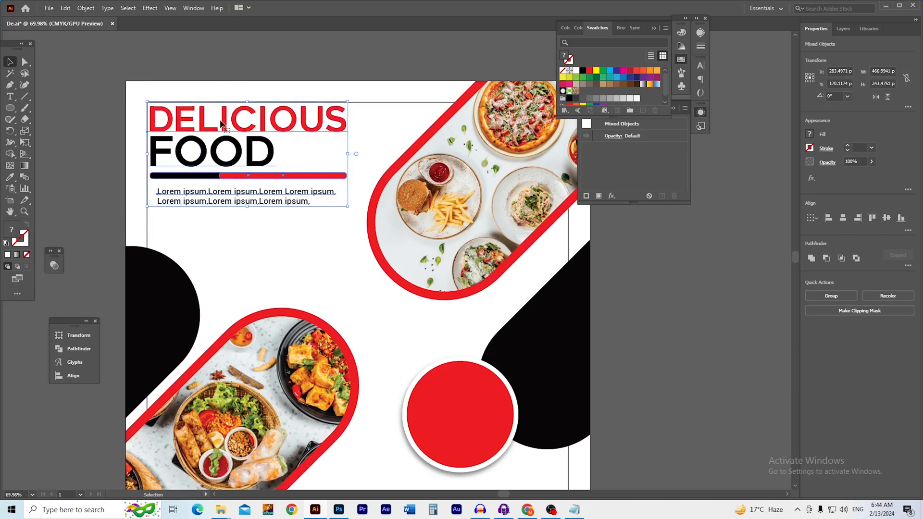
pyautogui.click(211, 60)
# Select the lower-left pill's red frame, undoing an accidental move of it
pyautogui.moveTo(297, 267); pyautogui.dragTo(275, 203)
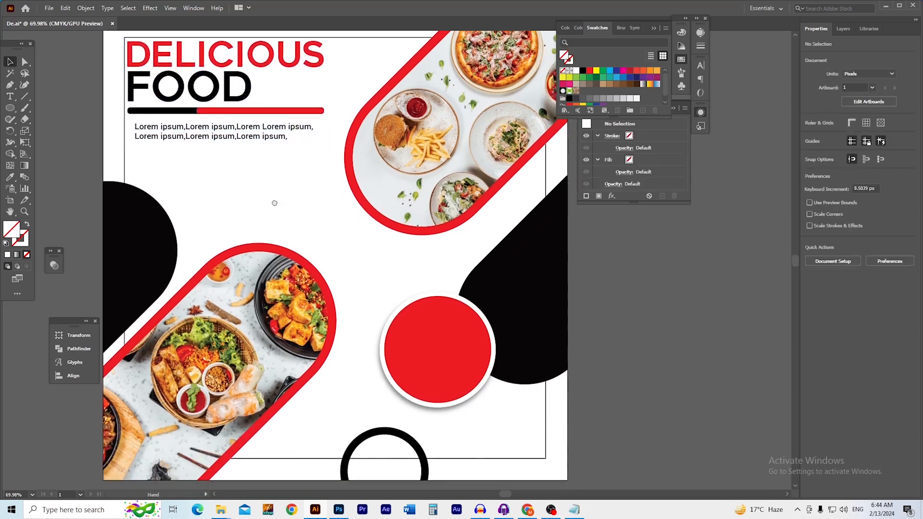
pyautogui.scroll(3, 293, 280)
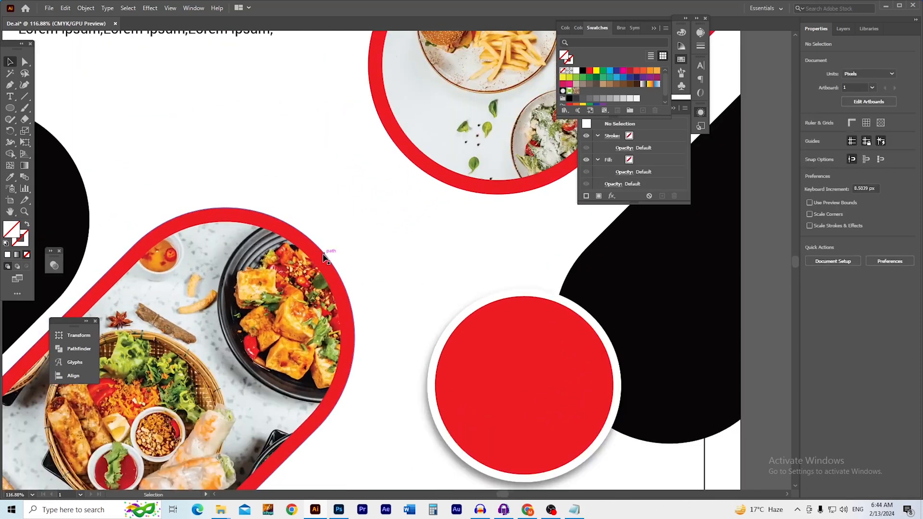
pyautogui.moveTo(326, 253); pyautogui.dragTo(347, 244)
pyautogui.hotkey('ctrl', 'z')
# Add a Drop Shadow effect to the red frame and adjust its X and Y offsets
pyautogui.click(128, 8)
pyautogui.moveTo(150, 8)
pyautogui.moveTo(209, 117)
pyautogui.click(276, 117)
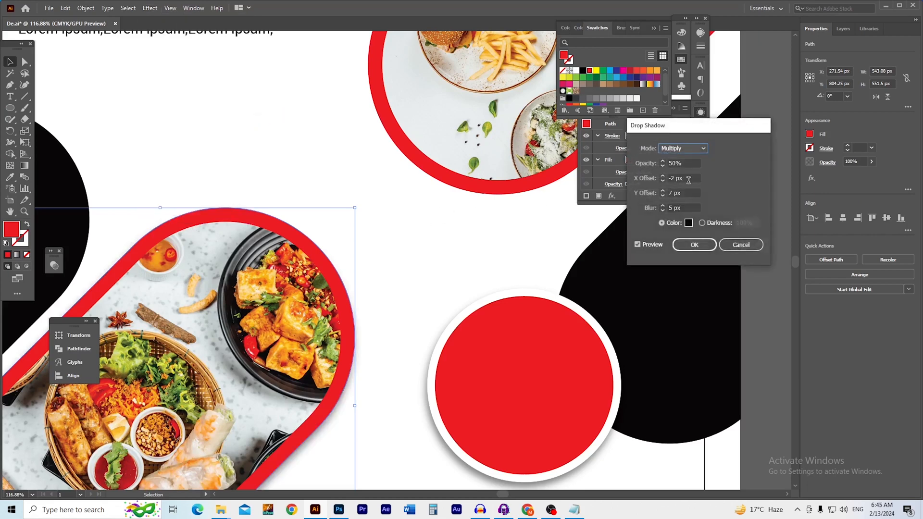
pyautogui.click(689, 193)
pyautogui.scroll(-3, 689, 192)
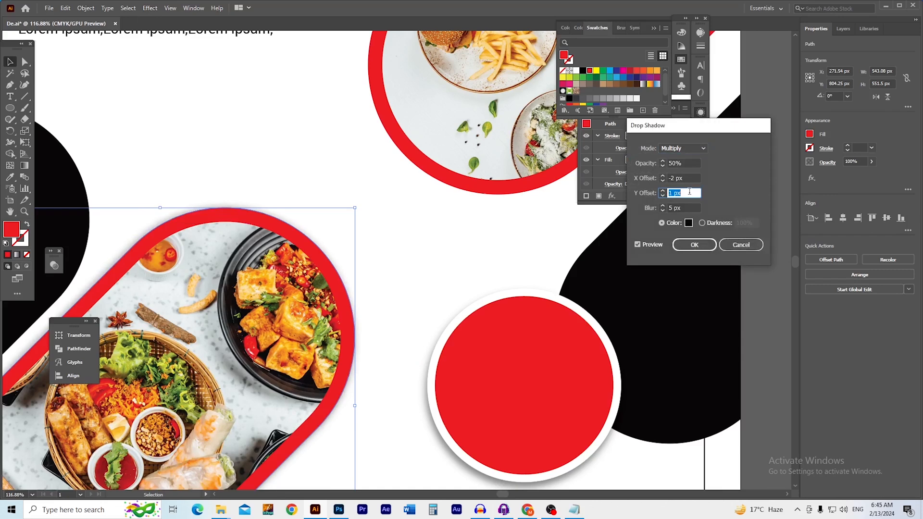
pyautogui.scroll(-1, 690, 180)
pyautogui.click(691, 179)
pyautogui.scroll(4, 690, 180)
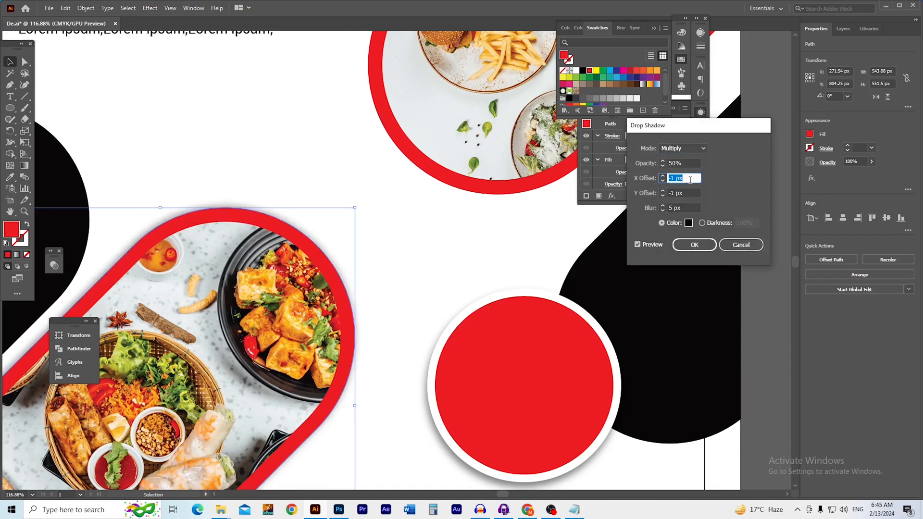
pyautogui.scroll(2, 691, 179)
pyautogui.scroll(1, 690, 180)
pyautogui.scroll(2, 690, 179)
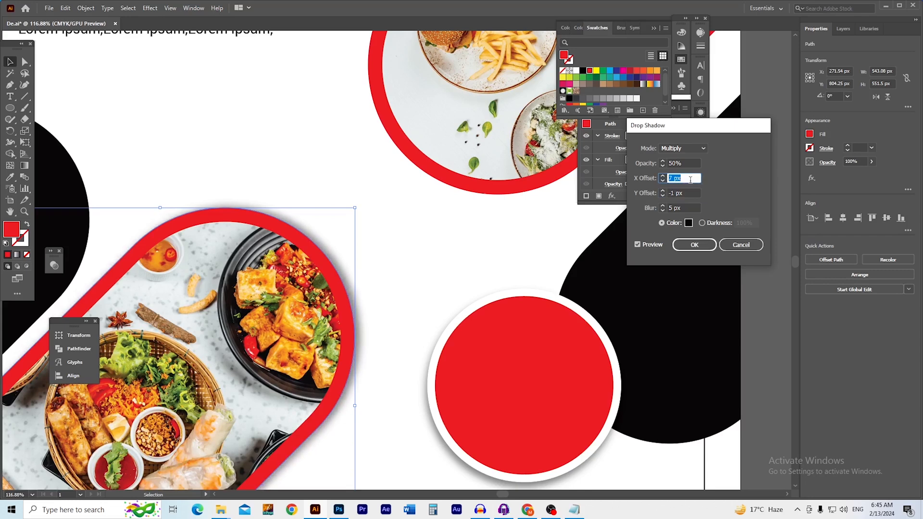
# Set the shadow's blur and vertical offset to 8 px
pyautogui.click(690, 208)
pyautogui.scroll(2, 690, 208)
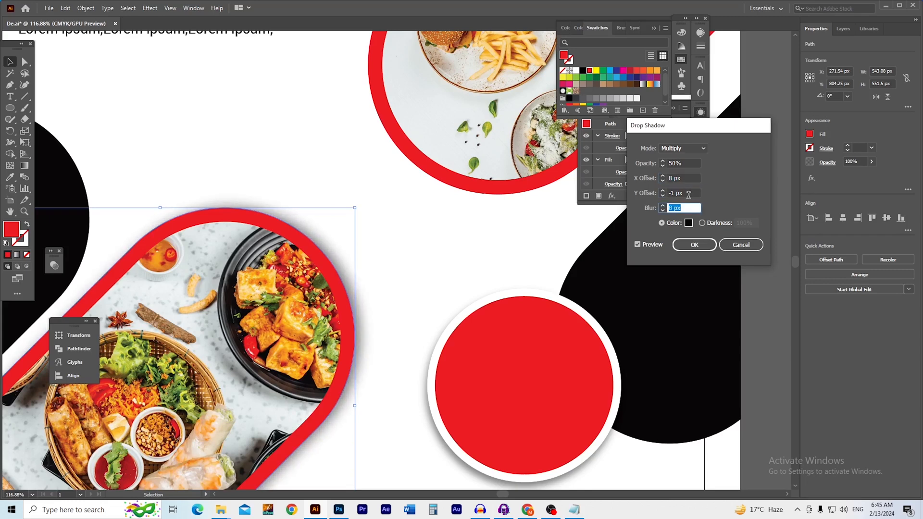
pyautogui.click(689, 193)
pyautogui.scroll(-2, 690, 190)
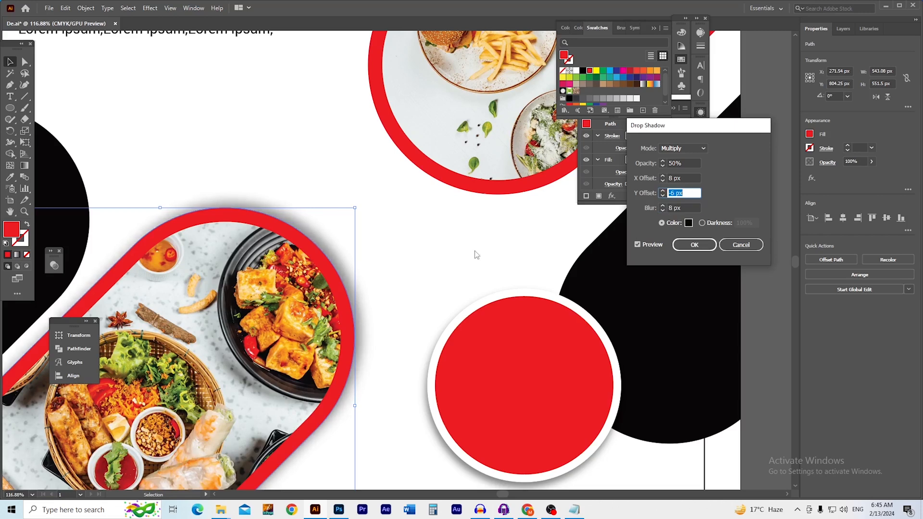
pyautogui.press('BackSpace')
pyautogui.write('0')
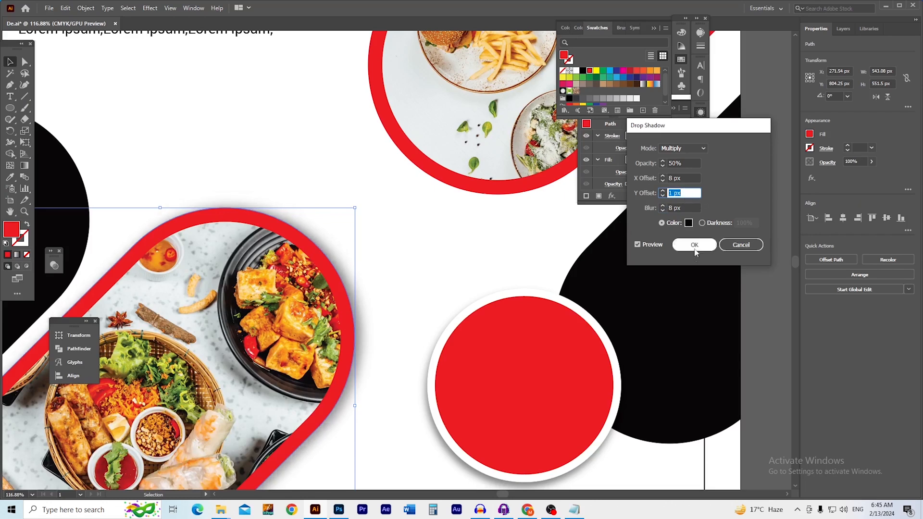
# Give the shadow a mid-grey colour and 70% opacity, then apply it
pyautogui.click(689, 223)
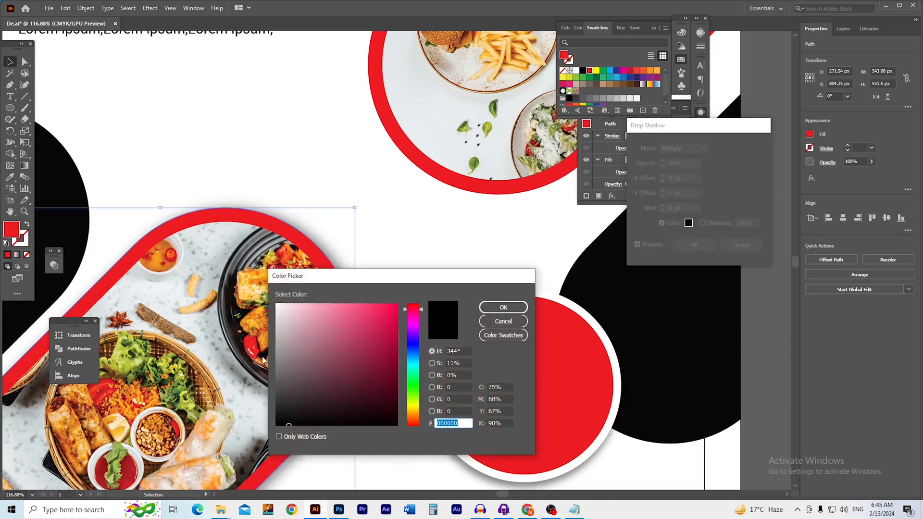
pyautogui.click(276, 376)
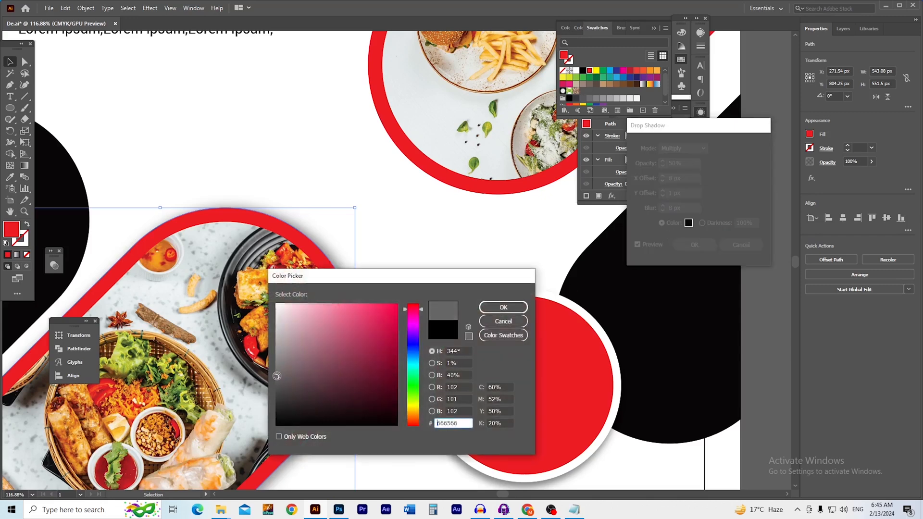
pyautogui.click(503, 306)
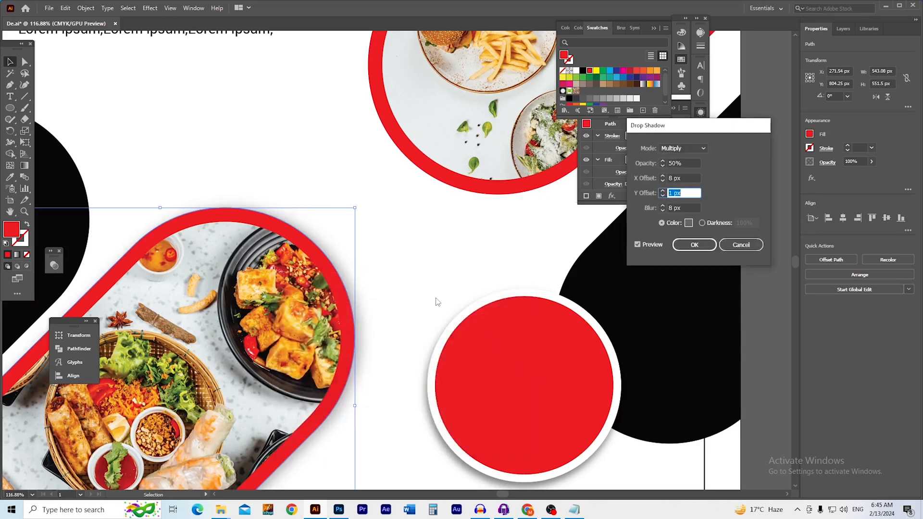
pyautogui.click(663, 166)
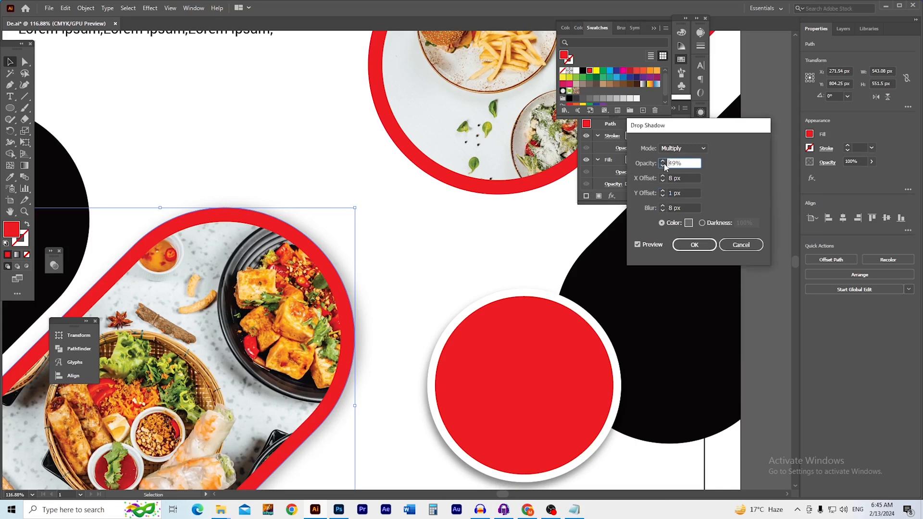
pyautogui.write('100')
pyautogui.press('Tab')
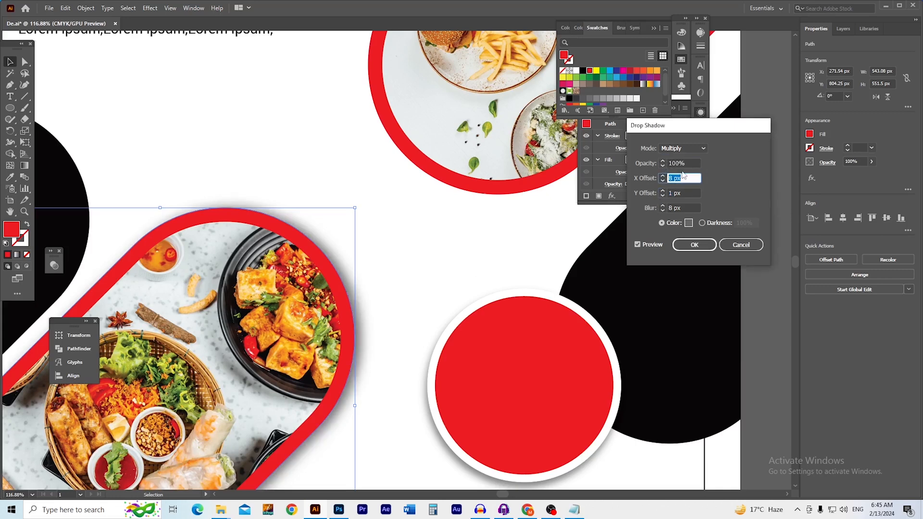
pyautogui.click(664, 163)
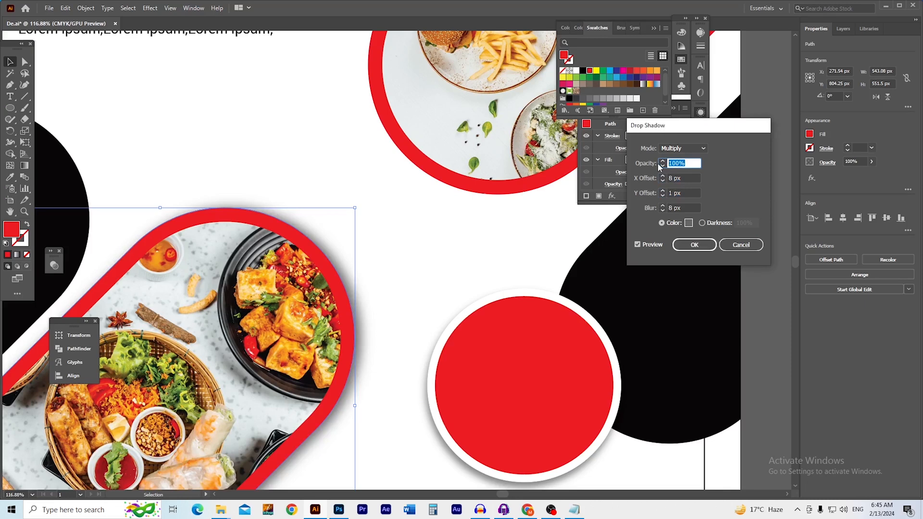
pyautogui.write('70')
pyautogui.press('Tab')
pyautogui.click(696, 245)
# Select the upper-right pill's red frame and bring it fully into view
pyautogui.hotkey('ctrl', '-')
pyautogui.hotkey('ctrl', '-')
pyautogui.moveTo(376, 283); pyautogui.dragTo(448, 253)
pyautogui.click(697, 323)
pyautogui.moveTo(430, 236); pyautogui.dragTo(391, 318)
pyautogui.click(515, 178)
pyautogui.moveTo(473, 209); pyautogui.dragTo(375, 291)
pyautogui.moveTo(332, 152); pyautogui.dragTo(225, 149)
pyautogui.click(155, 9)
# Add a Drop Shadow to the upper pill's frame and begin adjusting its offsets
pyautogui.click(155, 9)
pyautogui.click(154, 9)
pyautogui.click(155, 9)
pyautogui.click(155, 10)
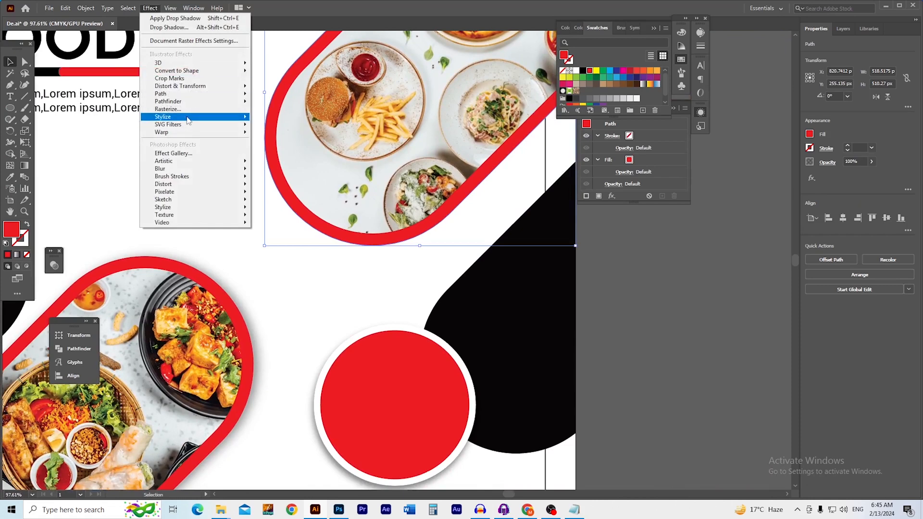
pyautogui.moveTo(190, 117)
pyautogui.click(281, 117)
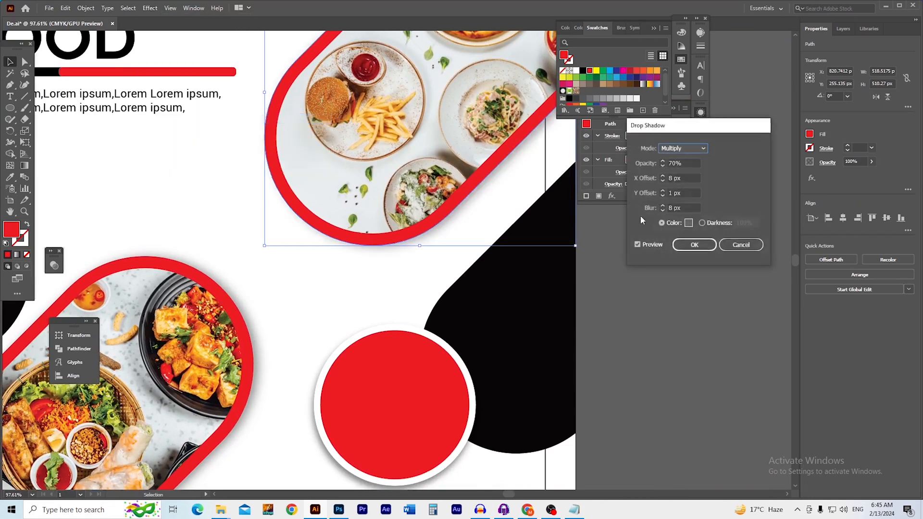
pyautogui.click(693, 163)
pyautogui.click(689, 193)
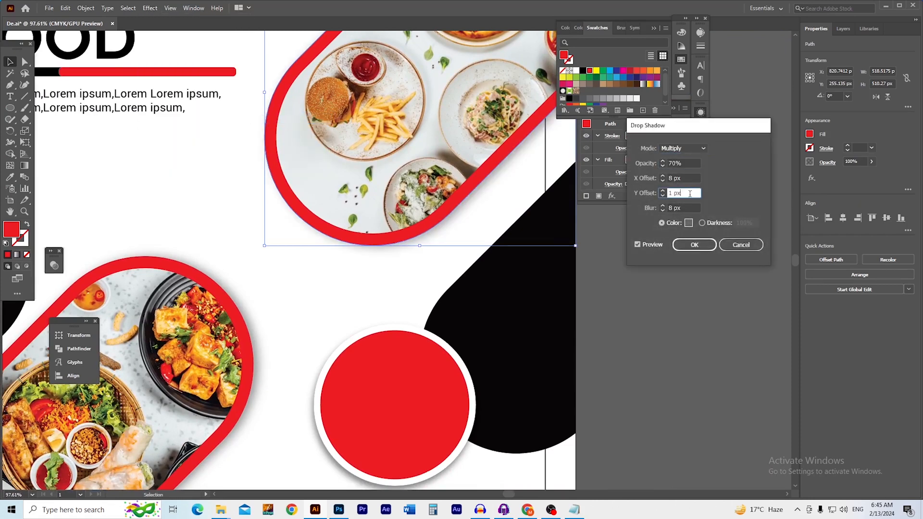
pyautogui.click(690, 179)
pyautogui.press('Up')
pyautogui.press('Up')
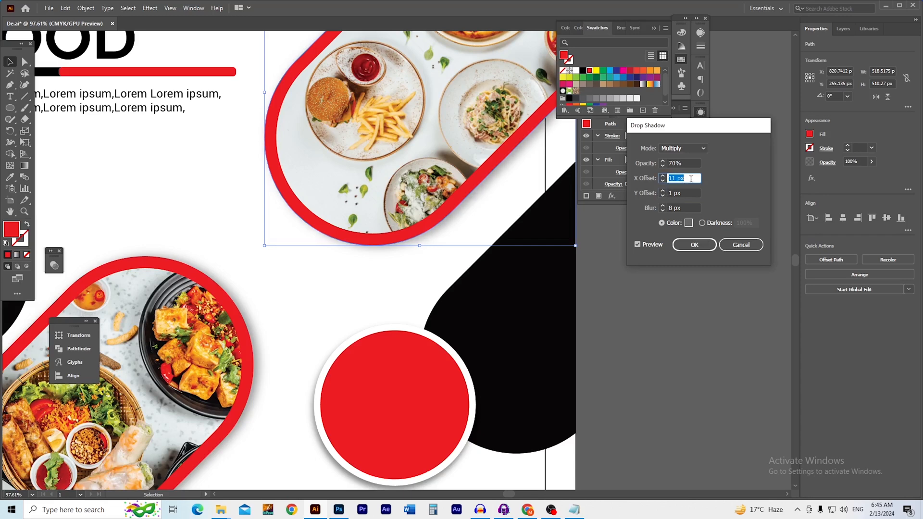
pyautogui.click(693, 193)
pyautogui.press('Down')
pyautogui.press('Down')
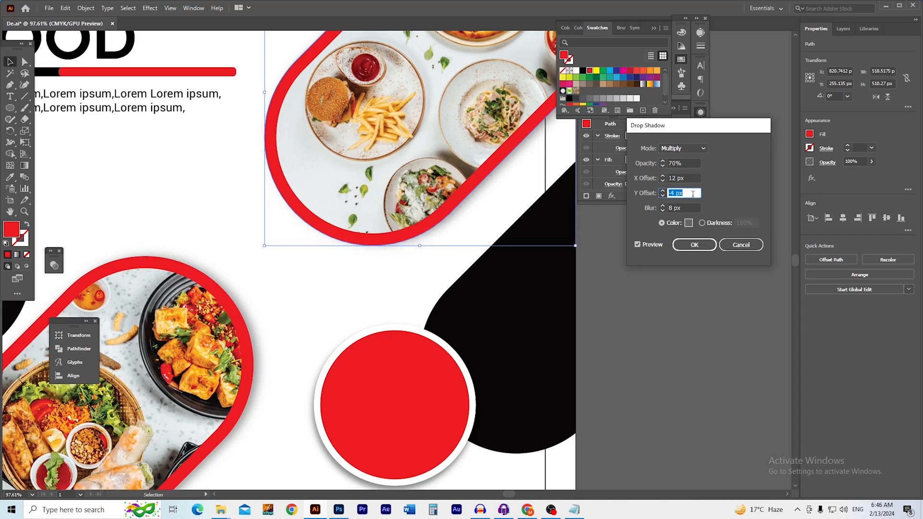
pyautogui.press('Up')
pyautogui.press('Up')
# Set the shadow to X -7 px, Y -2 px, 8 px blur at 70% opacity and apply
pyautogui.click(689, 205)
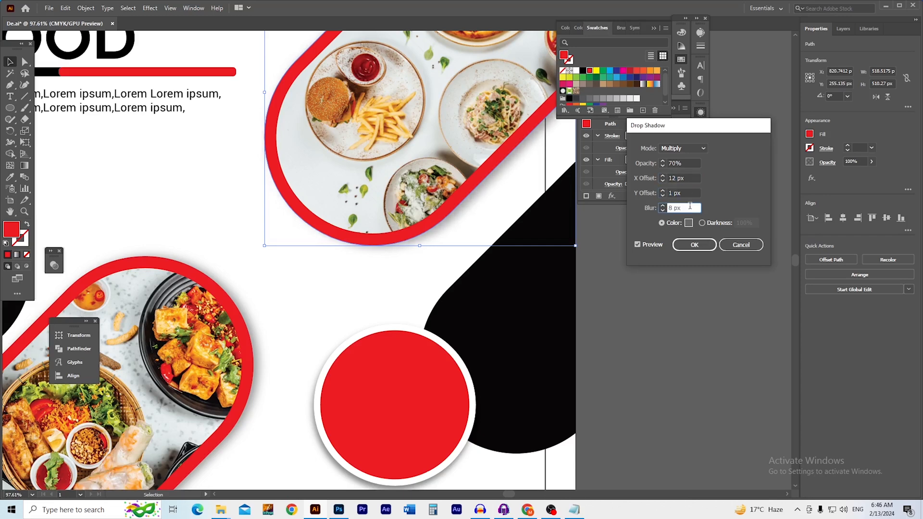
pyautogui.click(691, 194)
pyautogui.press('Up')
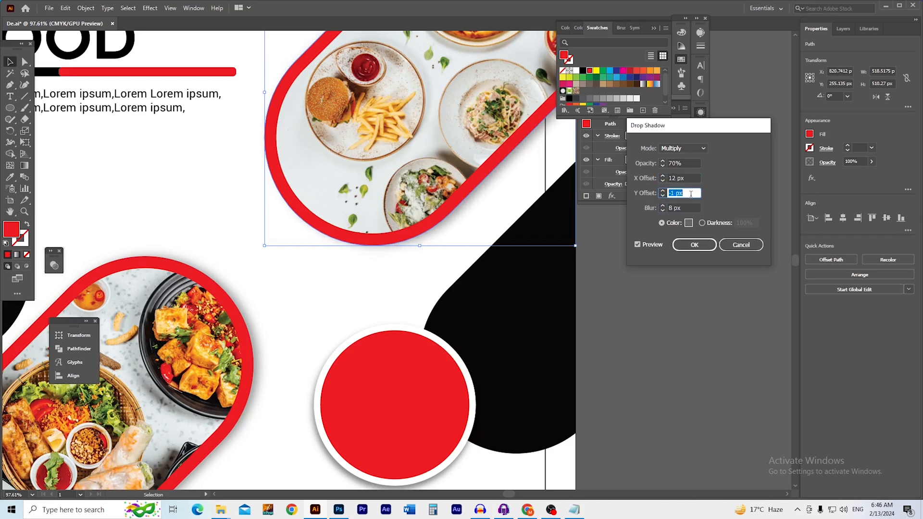
pyautogui.press('Down')
pyautogui.press('Down')
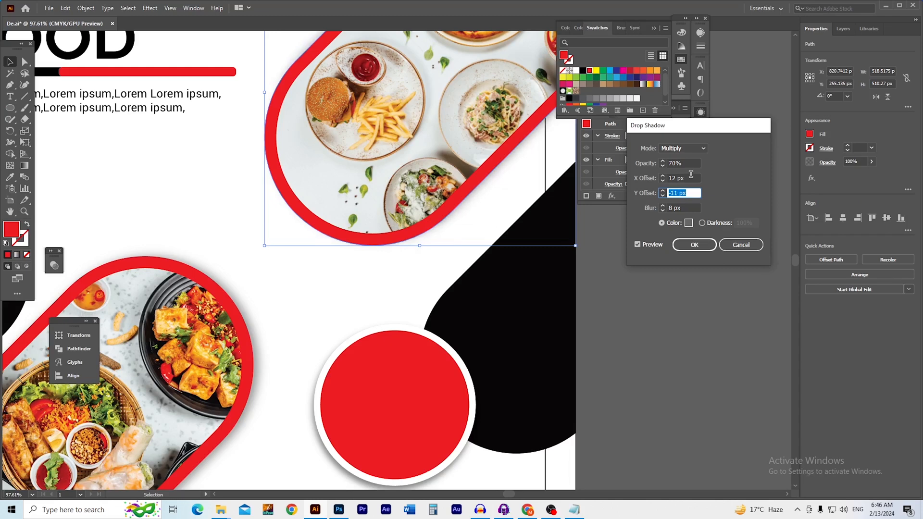
pyautogui.click(692, 177)
pyautogui.press('Down')
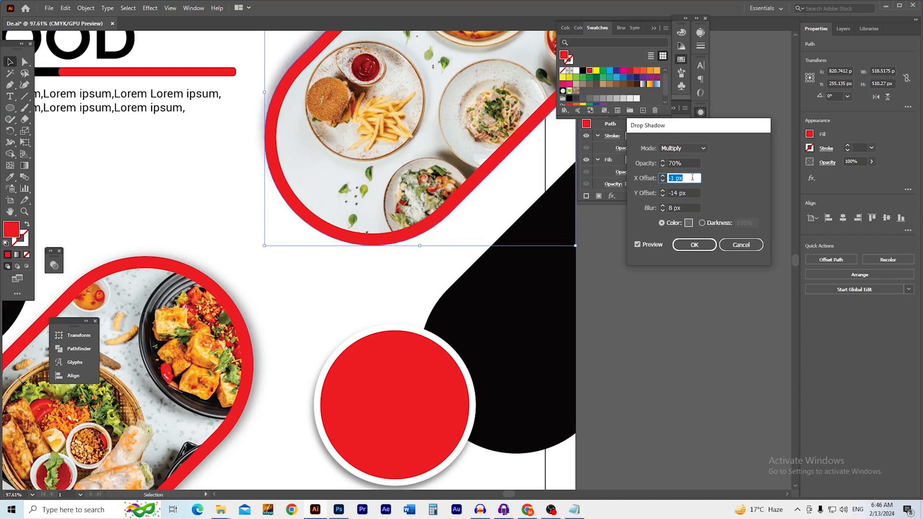
pyautogui.press('Down')
pyautogui.press('Down')
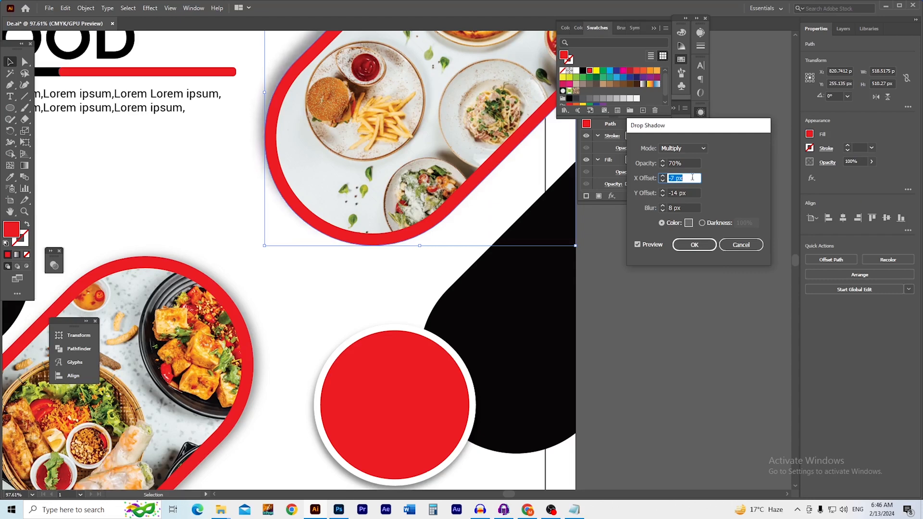
pyautogui.click(692, 163)
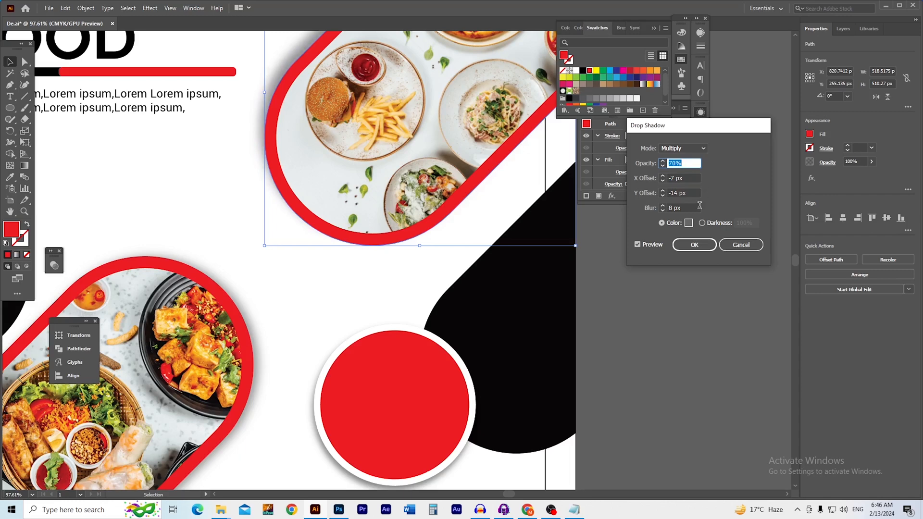
pyautogui.click(691, 193)
pyautogui.press('Up')
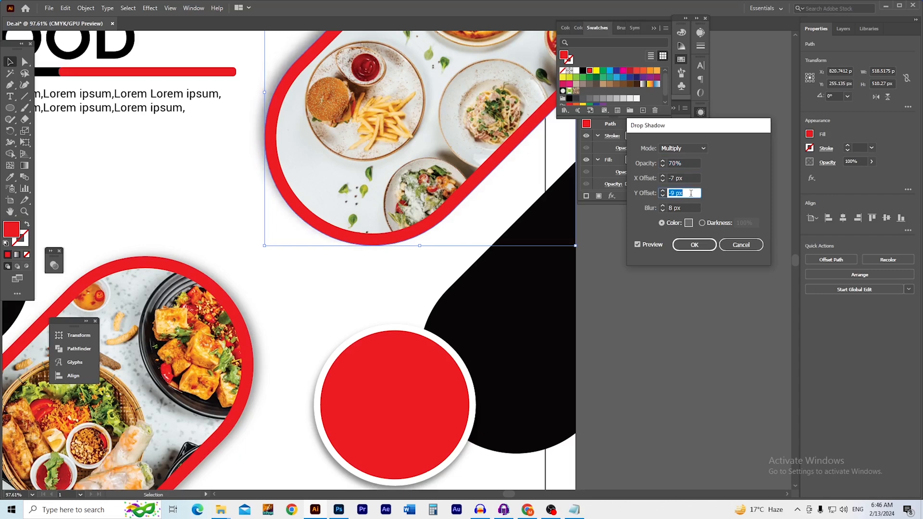
pyautogui.press('Up')
pyautogui.press('Up')
pyautogui.press('Up')
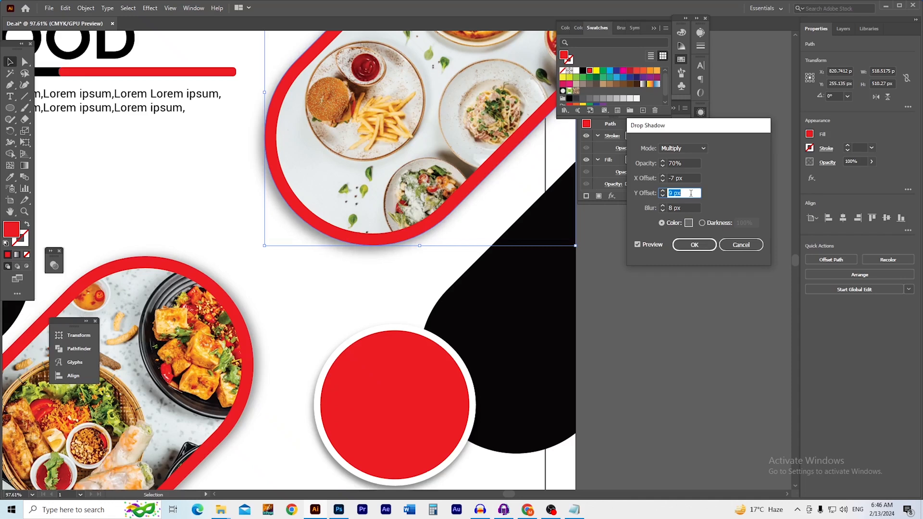
pyautogui.click(694, 246)
# Zoom out and pan to bring the red circle into view
pyautogui.click(653, 309)
pyautogui.hotkey('ctrl', '0')
pyautogui.moveTo(360, 309); pyautogui.dragTo(413, 321)
pyautogui.moveTo(448, 371); pyautogui.dragTo(351, 299)
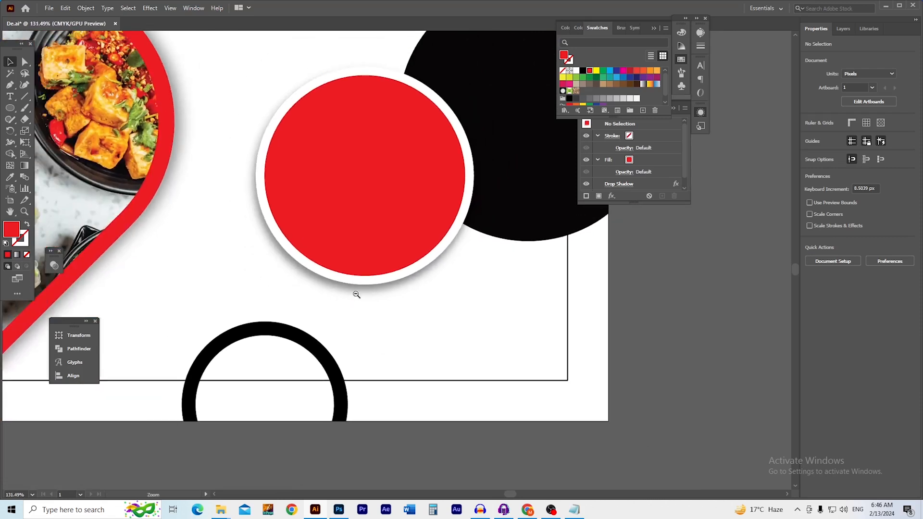
# Select the UP TO / 10% / OFF lines in the text notes, then return to the red circle
pyautogui.click(576, 511)
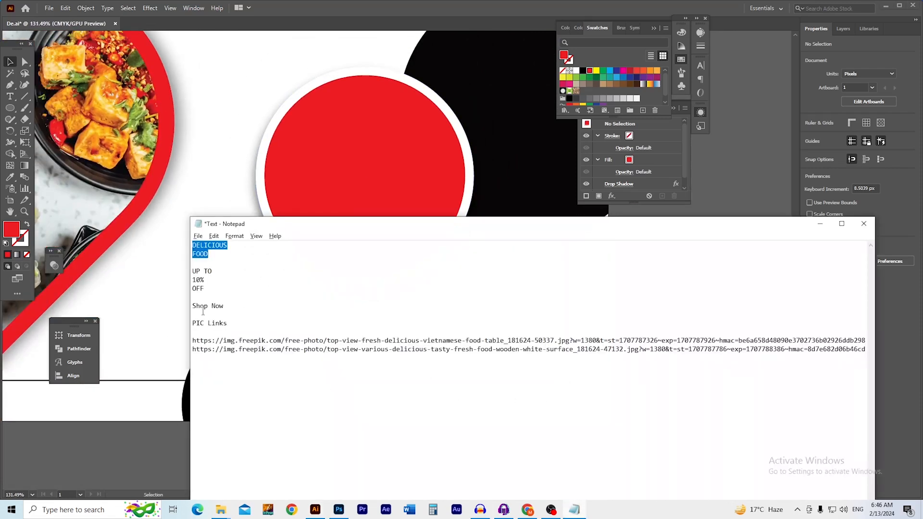
pyautogui.click(202, 278)
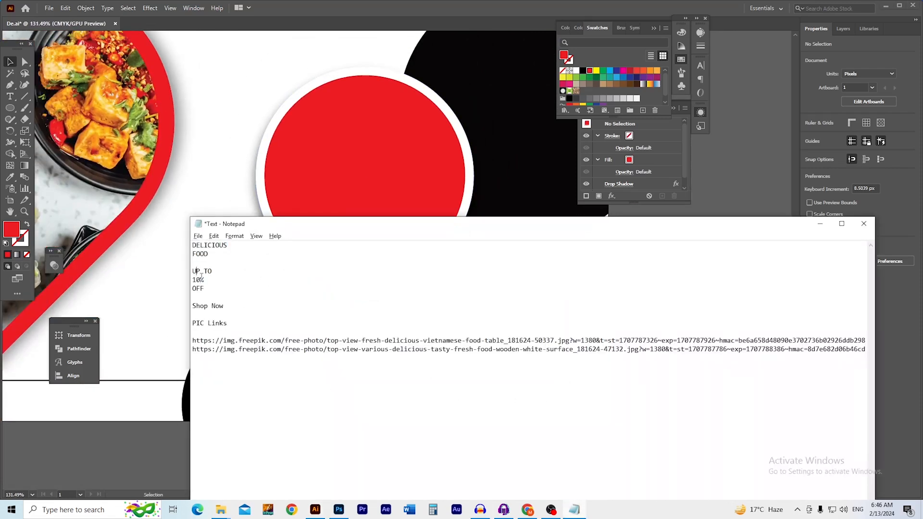
pyautogui.hotkey('shift', 'Down')
pyautogui.hotkey('shift', 'Down')
pyautogui.hotkey('shift', 'Down')
pyautogui.hotkey('ctrl', 'c')
pyautogui.click(105, 276)
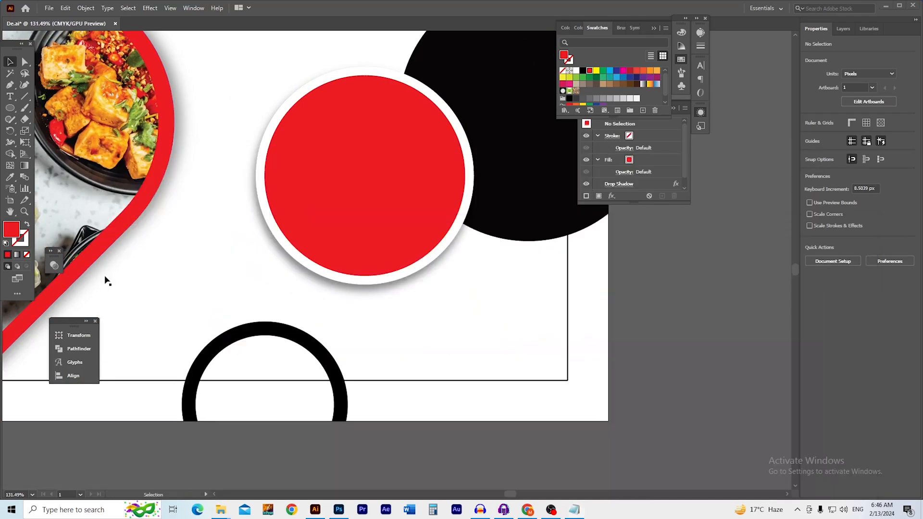
pyautogui.moveTo(307, 311); pyautogui.dragTo(277, 291)
pyautogui.moveTo(277, 292); pyautogui.dragTo(346, 387)
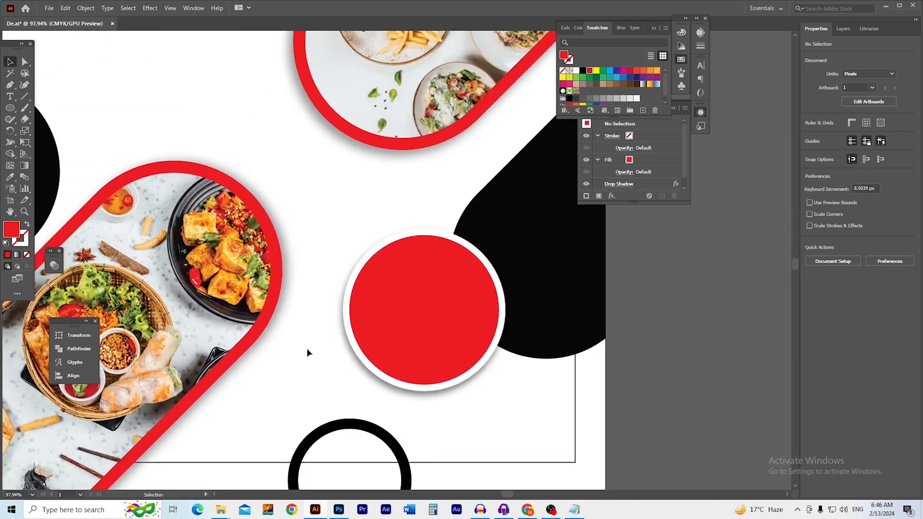
# Paste the three discount lines as text beside the red circle with Auto leading
pyautogui.press('t')
pyautogui.click(315, 245)
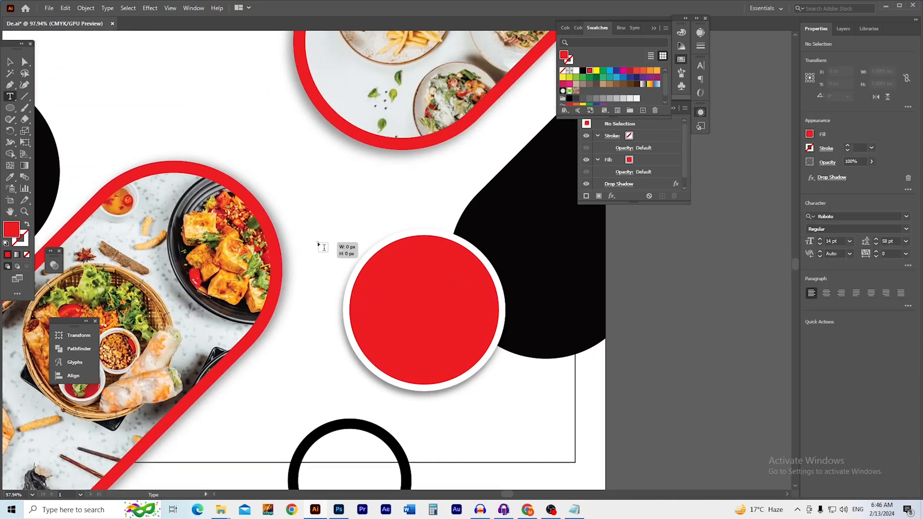
pyautogui.hotkey('ctrl', 'v')
pyautogui.hotkey('ctrl', 'a')
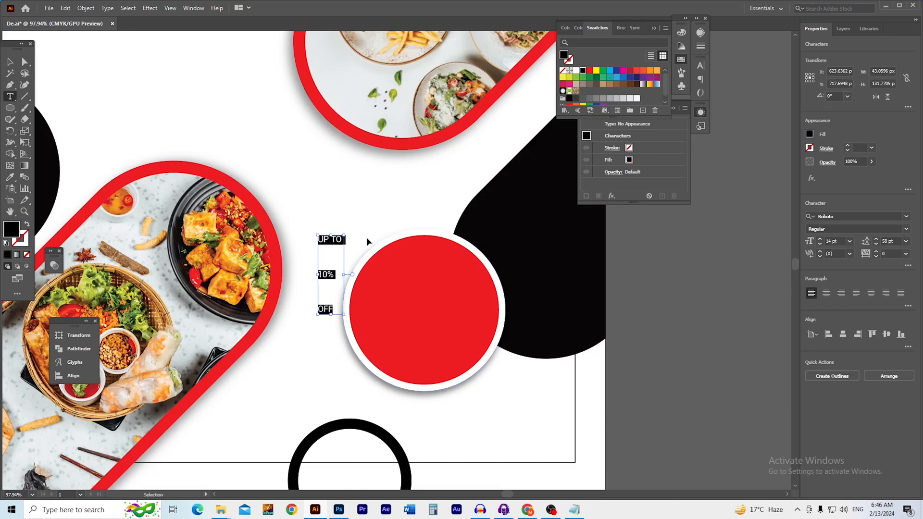
pyautogui.click(905, 241)
pyautogui.click(890, 254)
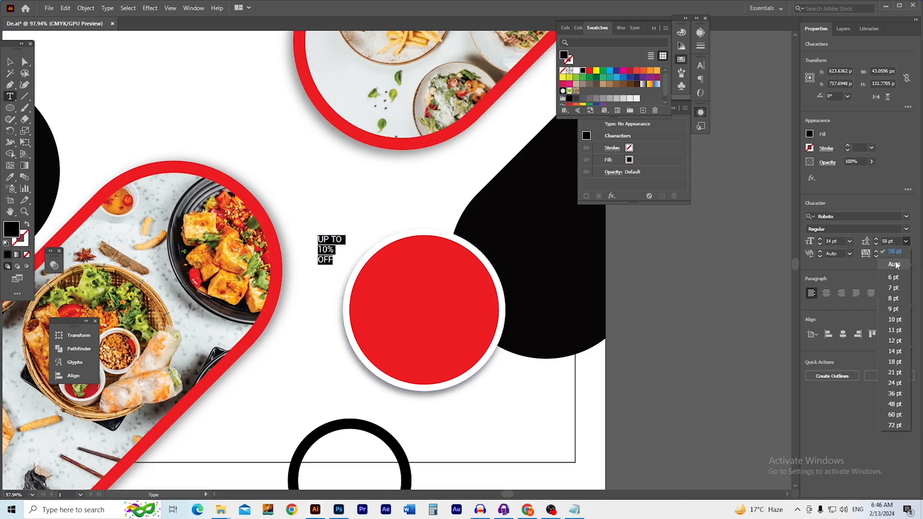
# Scale the discount text up to about 26.78 pt inside the red circle
pyautogui.press('Escape')
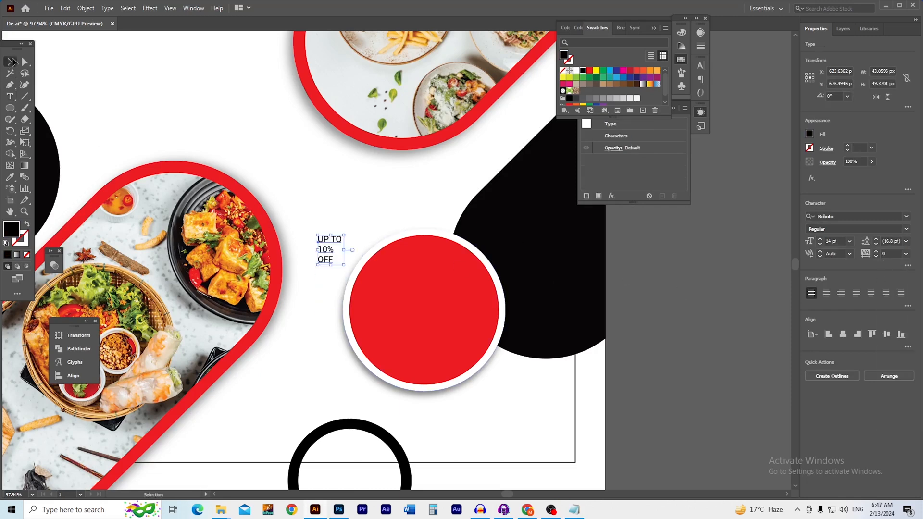
pyautogui.press('Return')
pyautogui.click(596, 342)
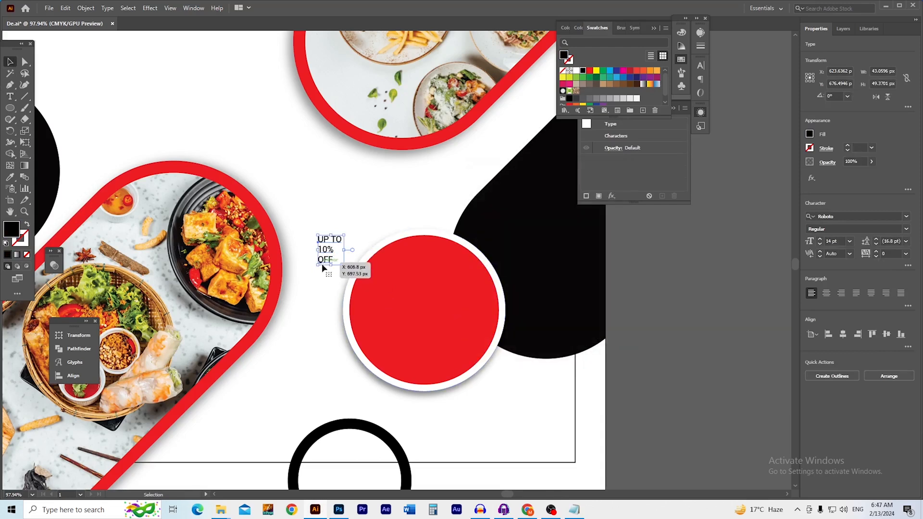
pyautogui.moveTo(333, 264); pyautogui.dragTo(414, 313)
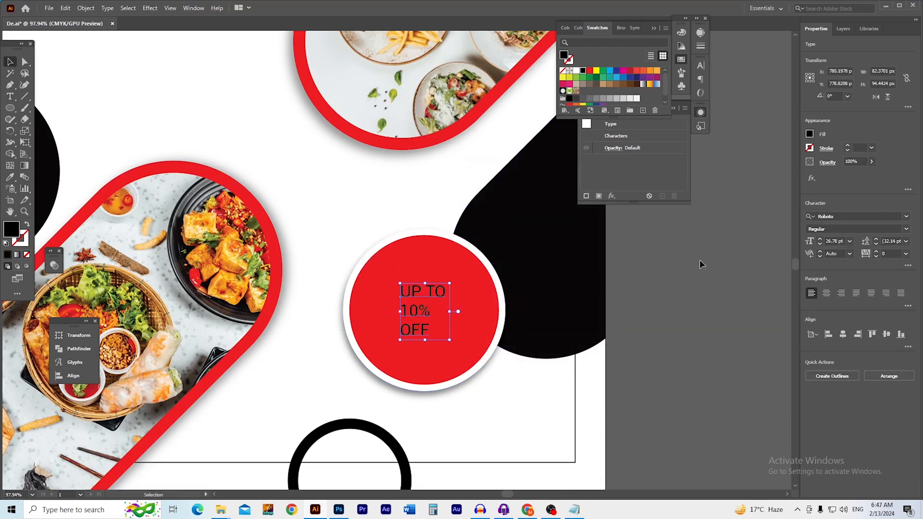
# Make the badge text white and change its font to Geometos
pyautogui.click(906, 230)
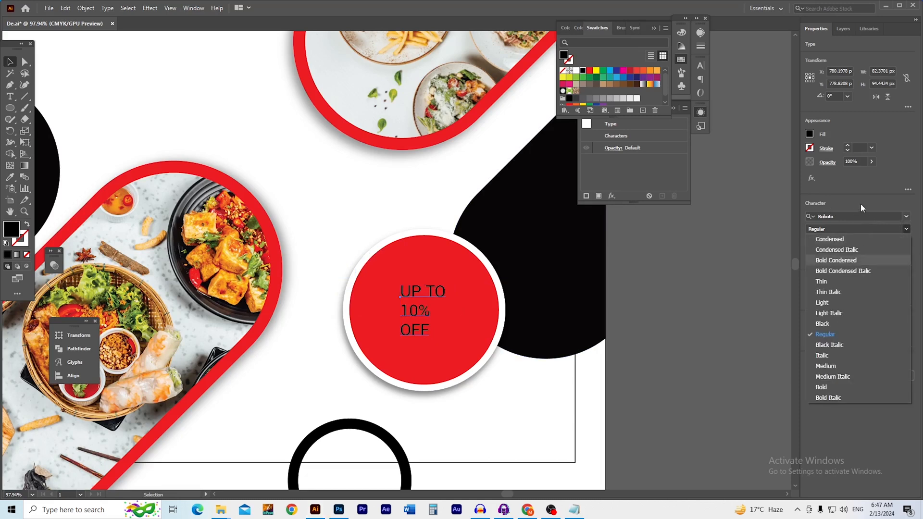
pyautogui.click(575, 72)
pyautogui.doubleClick(576, 72)
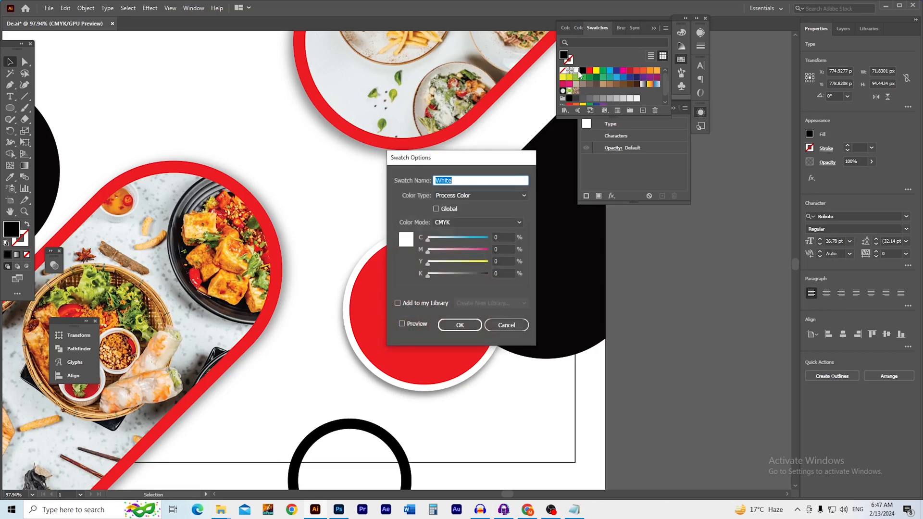
pyautogui.click(508, 329)
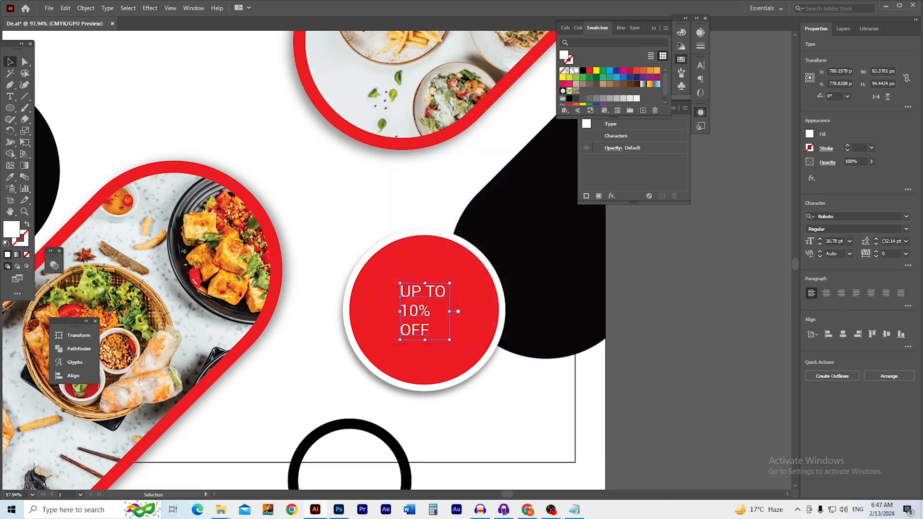
pyautogui.click(908, 221)
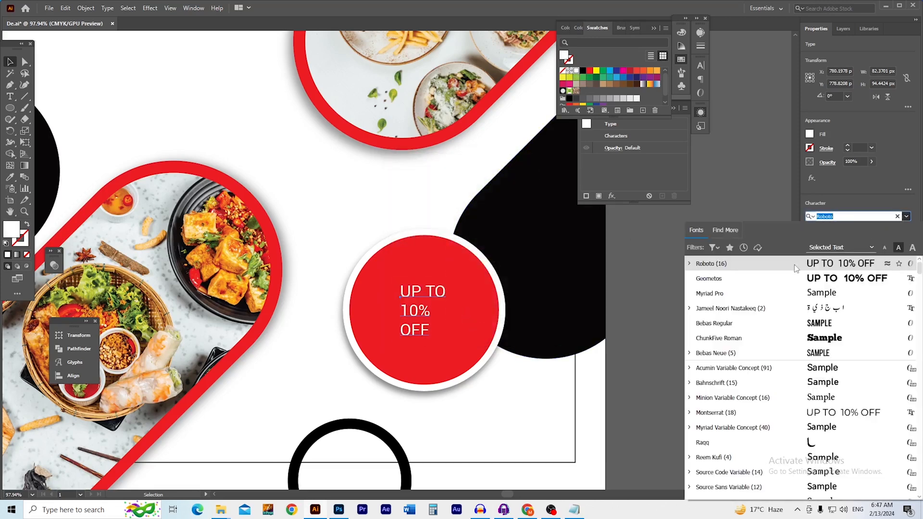
pyautogui.click(767, 277)
# Scale the badge text to about 45.77 pt, centre-align it, and move it to the circle's centre
pyautogui.scroll(3, 438, 331)
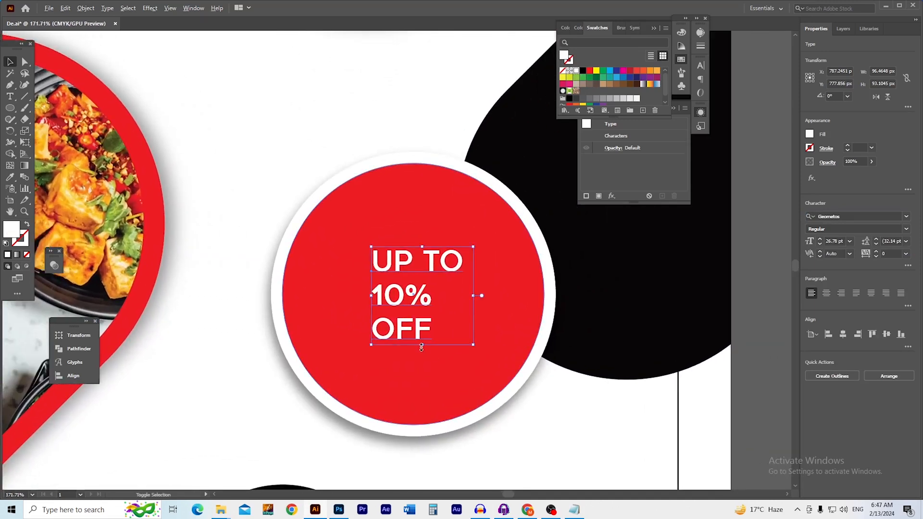
pyautogui.moveTo(422, 347); pyautogui.dragTo(422, 379)
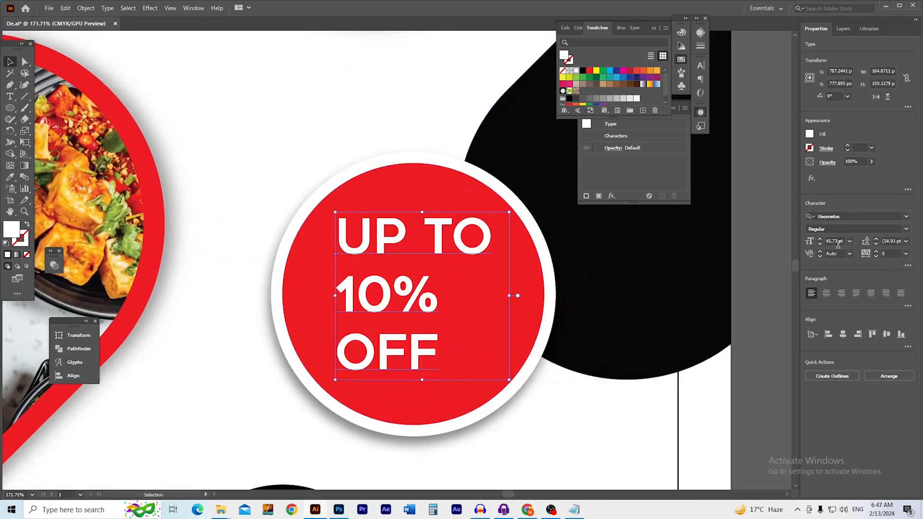
pyautogui.click(827, 294)
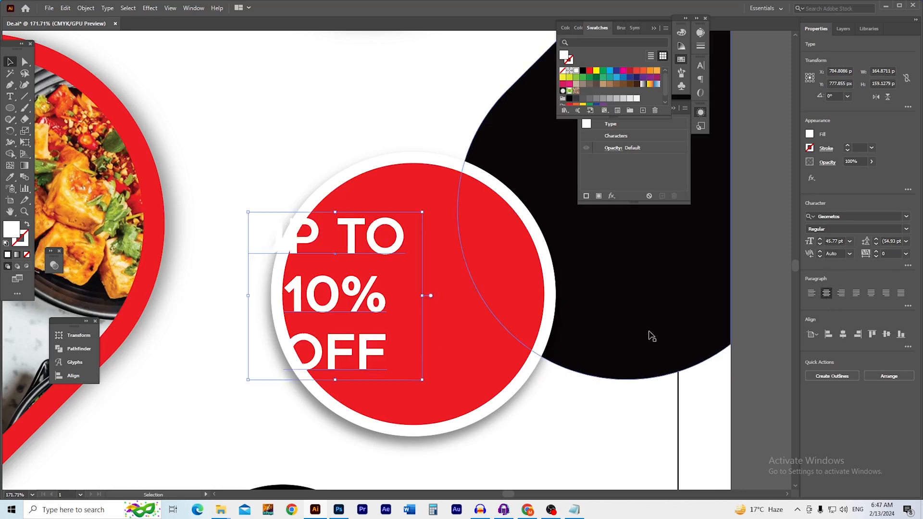
pyautogui.moveTo(309, 302); pyautogui.dragTo(396, 301)
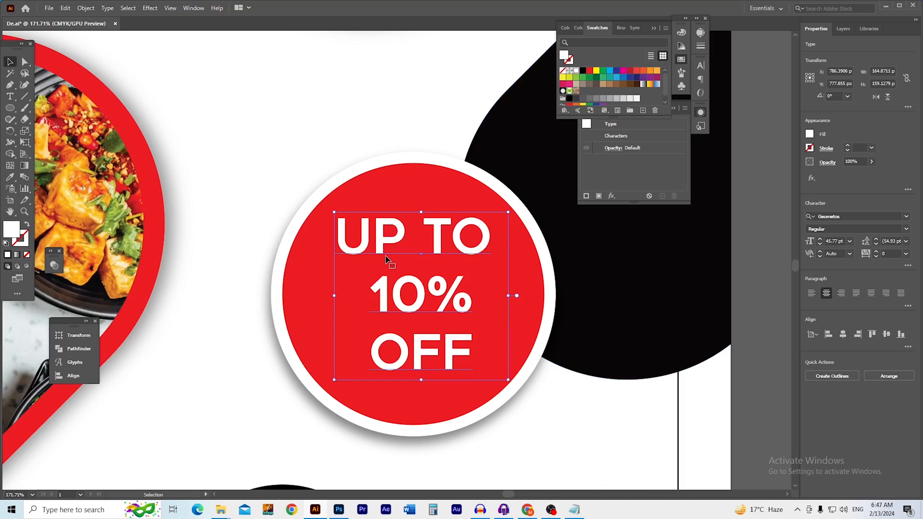
# Enlarge the badge's 10% line to 73 pt and tighten its leading
pyautogui.doubleClick(416, 302)
pyautogui.tripleClick(417, 302)
pyautogui.click(831, 241)
pyautogui.scroll(20, 830, 241)
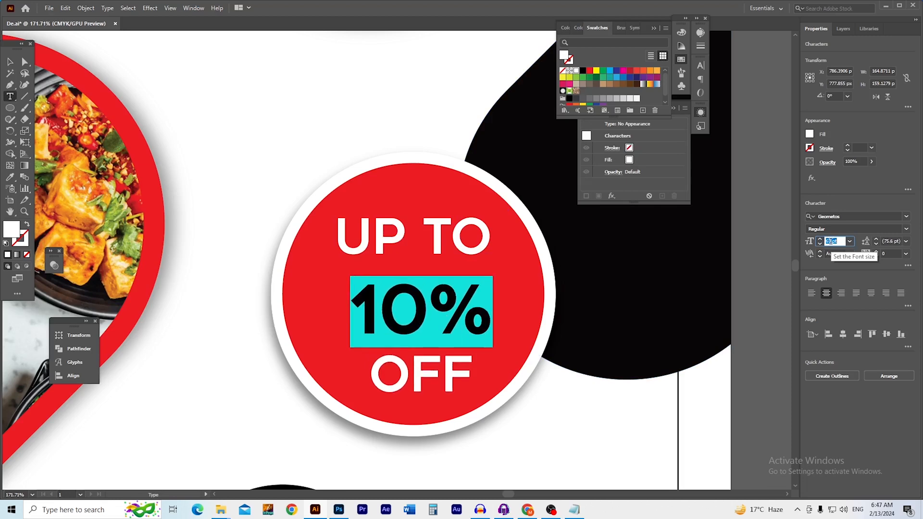
pyautogui.scroll(2, 830, 241)
pyautogui.click(896, 242)
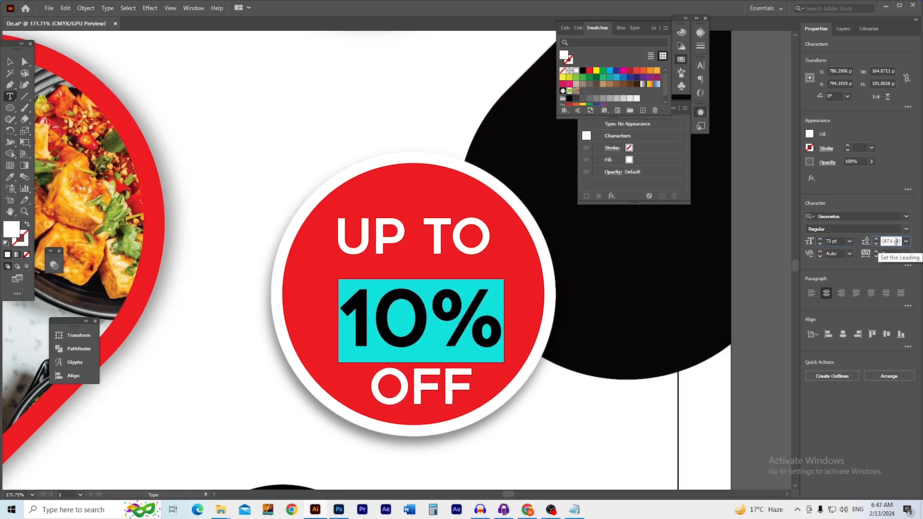
pyautogui.scroll(-9, 896, 242)
pyautogui.scroll(-5, 896, 241)
pyautogui.press('Down')
pyautogui.press('Down')
pyautogui.press('Down')
pyautogui.press('Down')
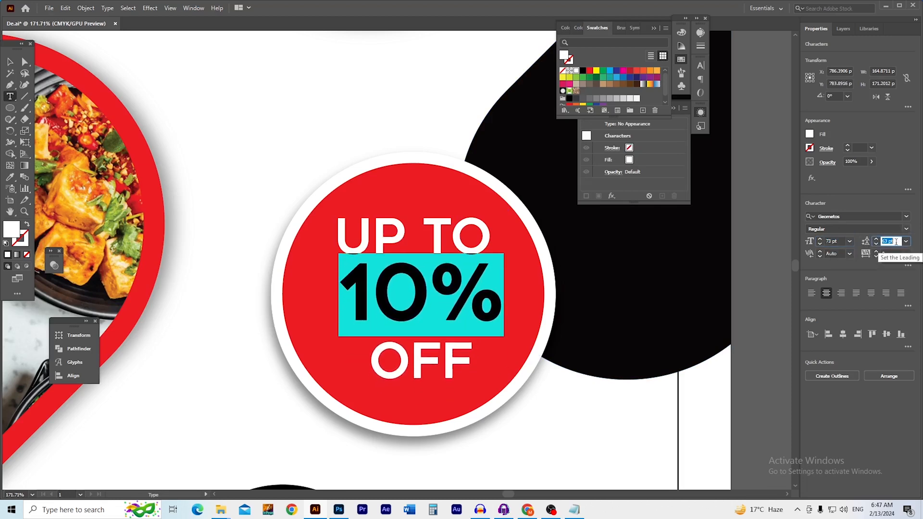
pyautogui.press('Down')
pyautogui.press('Down')
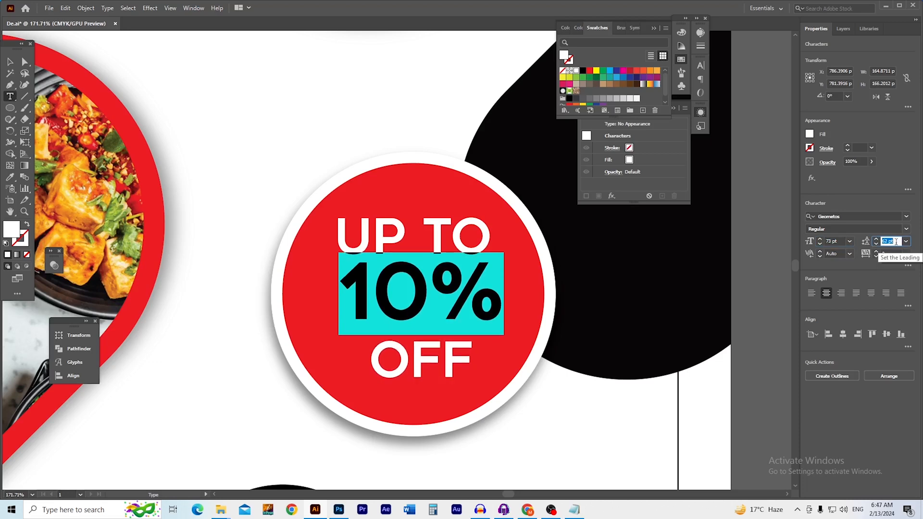
pyautogui.press('Down')
pyautogui.click(385, 243)
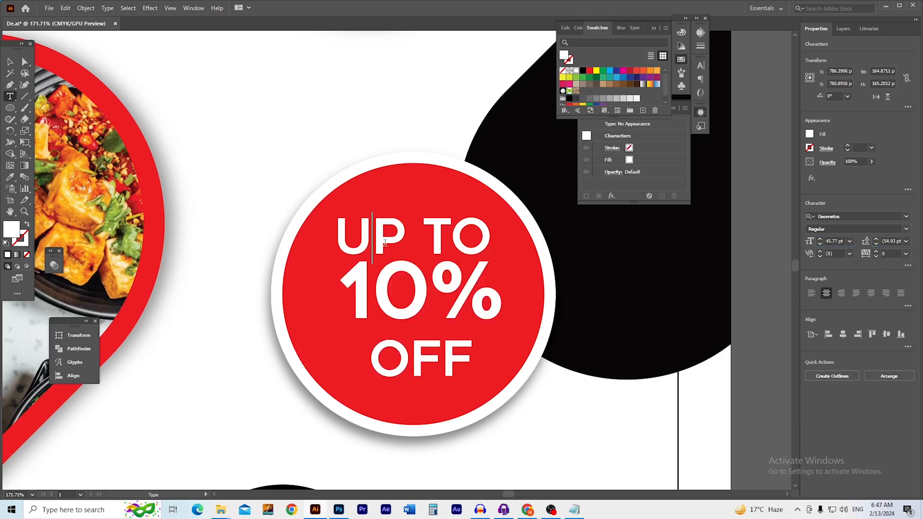
# Set OFF to 46 pt with 47 pt leading and tracking 25, then deselect
pyautogui.doubleClick(415, 367)
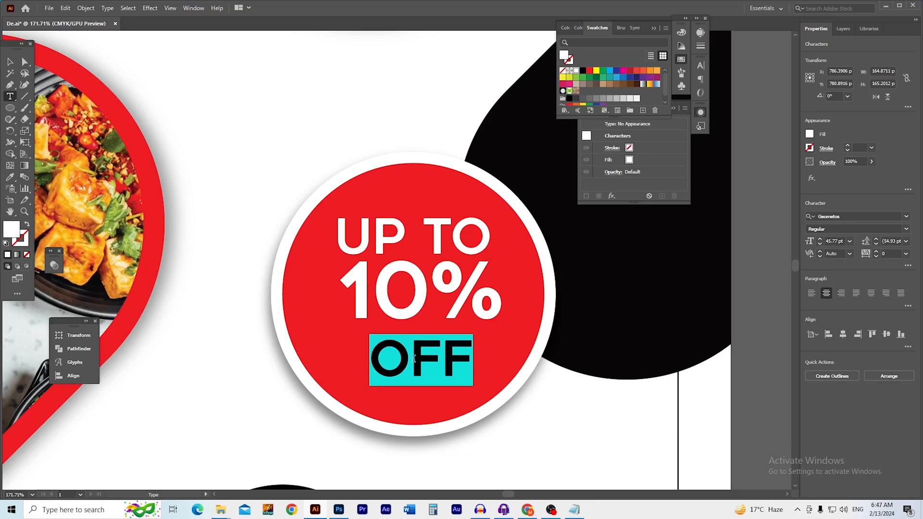
pyautogui.click(837, 245)
pyautogui.write('46')
pyautogui.press('Return')
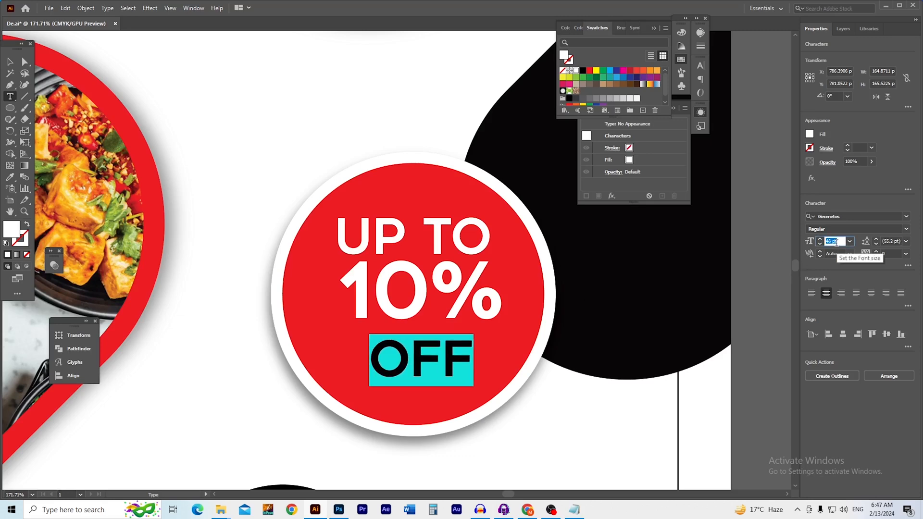
pyautogui.click(897, 242)
pyautogui.press('Down')
pyautogui.press('Down')
pyautogui.press('Down')
pyautogui.press('Down')
pyautogui.press('Down')
pyautogui.press('Down')
pyautogui.press('Down')
pyautogui.press('Down')
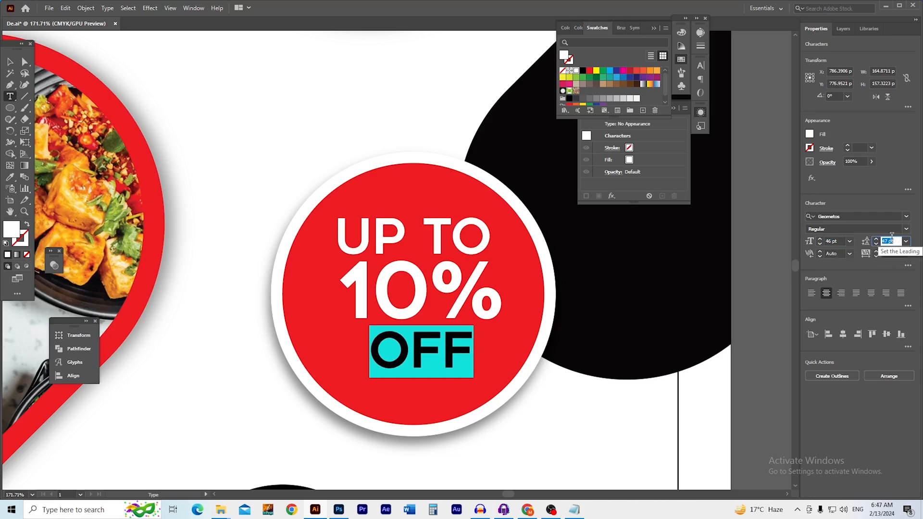
pyautogui.click(891, 254)
pyautogui.press('Up')
pyautogui.press('Up')
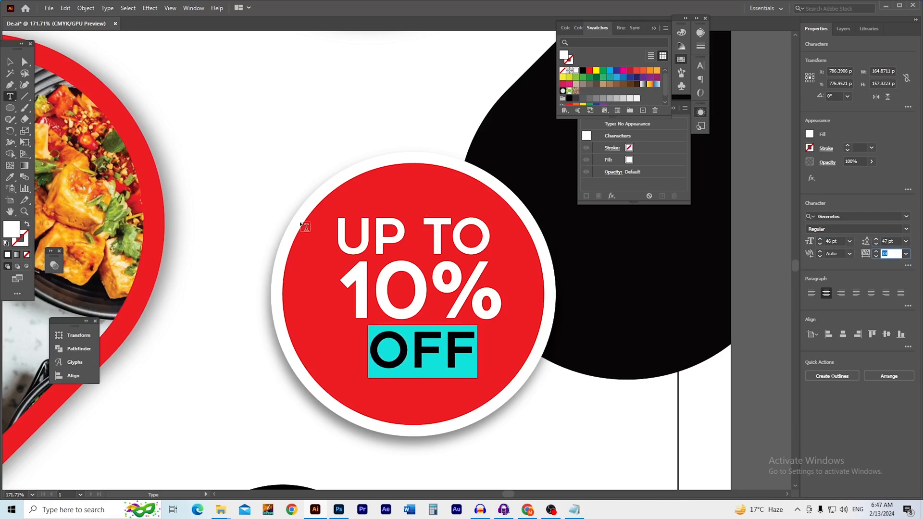
pyautogui.click(10, 62)
pyautogui.click(215, 134)
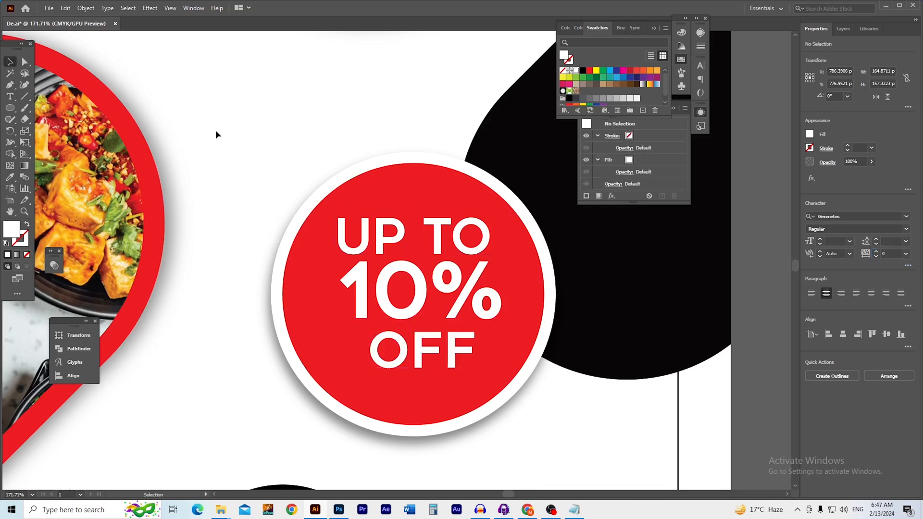
# Save the poster and shift the bottom black ring to the left
pyautogui.moveTo(418, 284); pyautogui.dragTo(435, 305)
pyautogui.scroll(-2, 435, 299)
pyautogui.moveTo(435, 304); pyautogui.dragTo(416, 260)
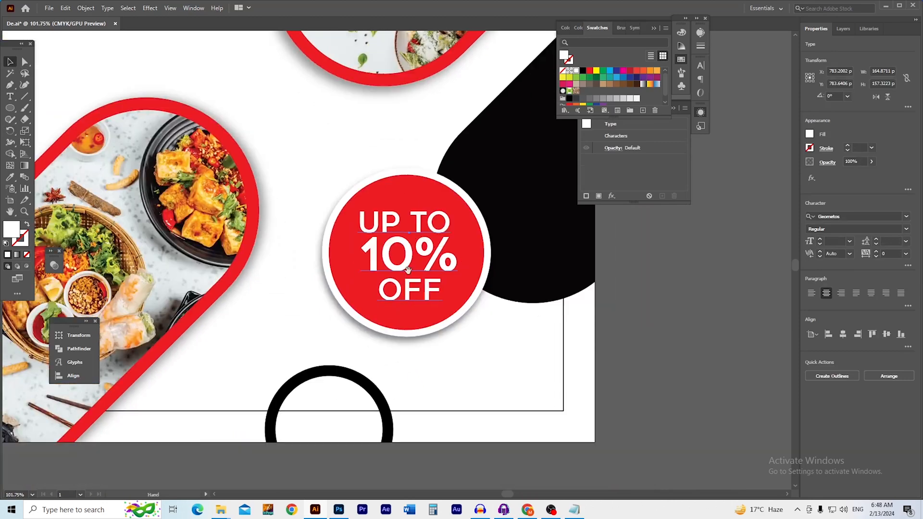
pyautogui.click(671, 356)
pyautogui.keyDown('ctrl'); pyautogui.moveTo(410, 339); pyautogui.dragTo(479, 401); pyautogui.keyUp('ctrl')
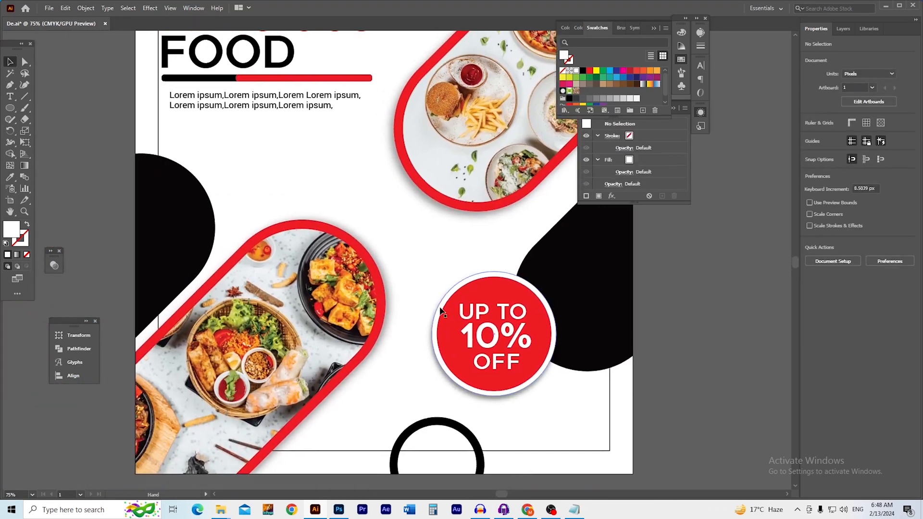
pyautogui.hotkey('ctrl', 's')
pyautogui.moveTo(487, 327); pyautogui.dragTo(358, 216)
pyautogui.keyDown('ctrl'); pyautogui.moveTo(400, 328); pyautogui.dragTo(444, 336); pyautogui.keyUp('ctrl')
pyautogui.moveTo(379, 395); pyautogui.dragTo(541, 339)
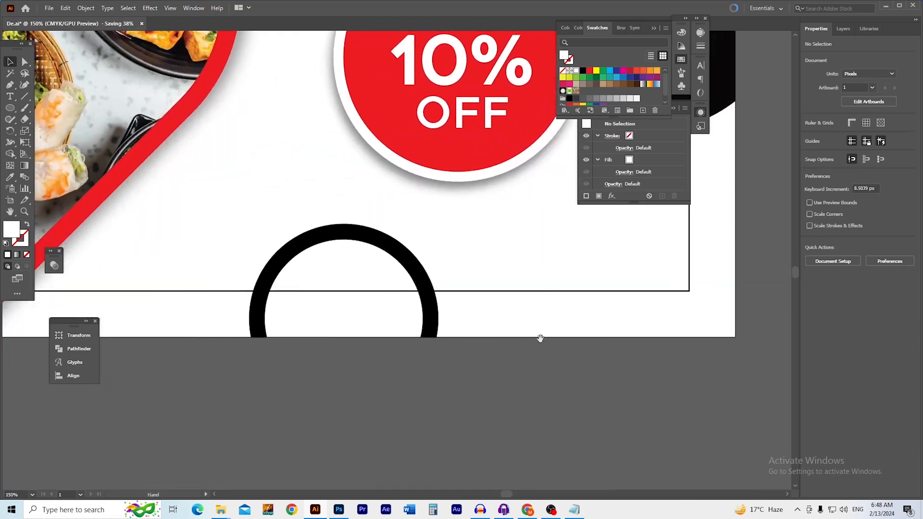
pyautogui.keyDown('shift'); pyautogui.moveTo(437, 313); pyautogui.dragTo(294, 315); pyautogui.keyUp('shift')
pyautogui.click(411, 315)
# Draw a rectangle below the badge and round its corners into a pill shape
pyautogui.moveTo(500, 240); pyautogui.dragTo(378, 349)
pyautogui.moveTo(352, 337); pyautogui.dragTo(342, 297)
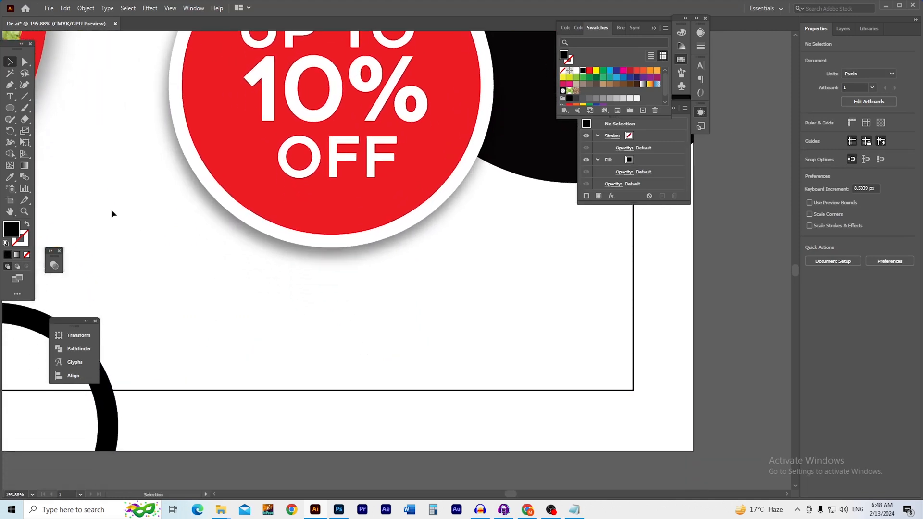
pyautogui.moveTo(9, 108); pyautogui.dragTo(48, 108)
pyautogui.moveTo(206, 305)
pyautogui.mouseDown()
pyautogui.moveTo(381, 361)
pyautogui.moveTo(480, 367)
pyautogui.mouseUp()
pyautogui.moveTo(277, 318); pyautogui.dragTo(348, 333)
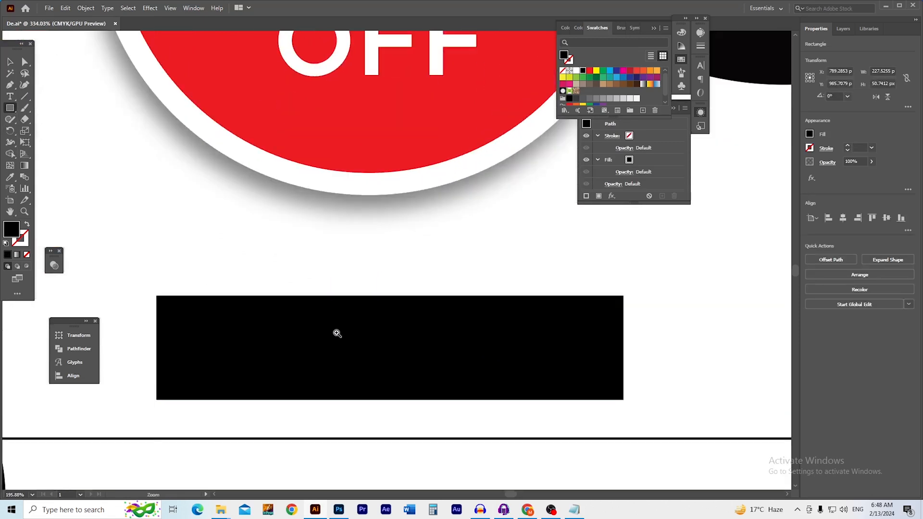
pyautogui.press('a')
pyautogui.moveTo(163, 303); pyautogui.dragTo(325, 315)
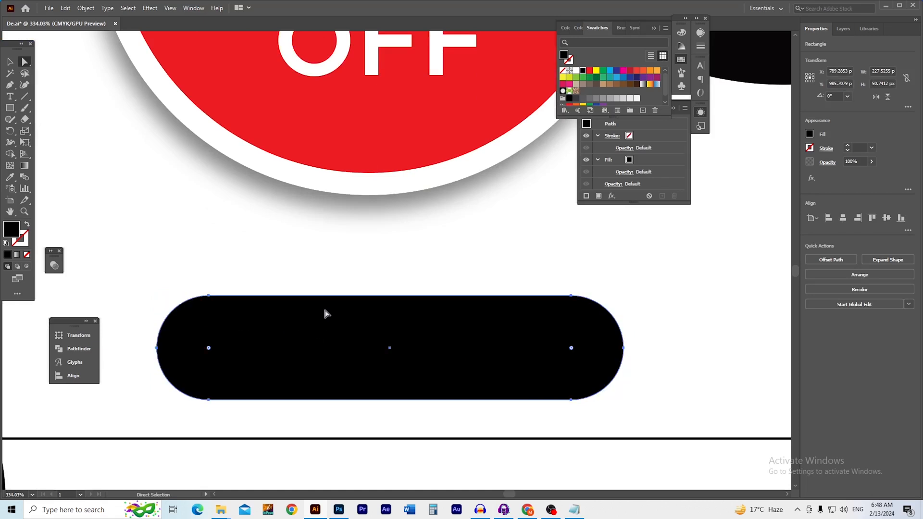
# Fill the pill with the badge's red using the Eyedropper, then reselect it
pyautogui.press('i')
pyautogui.click(344, 145)
pyautogui.press('v')
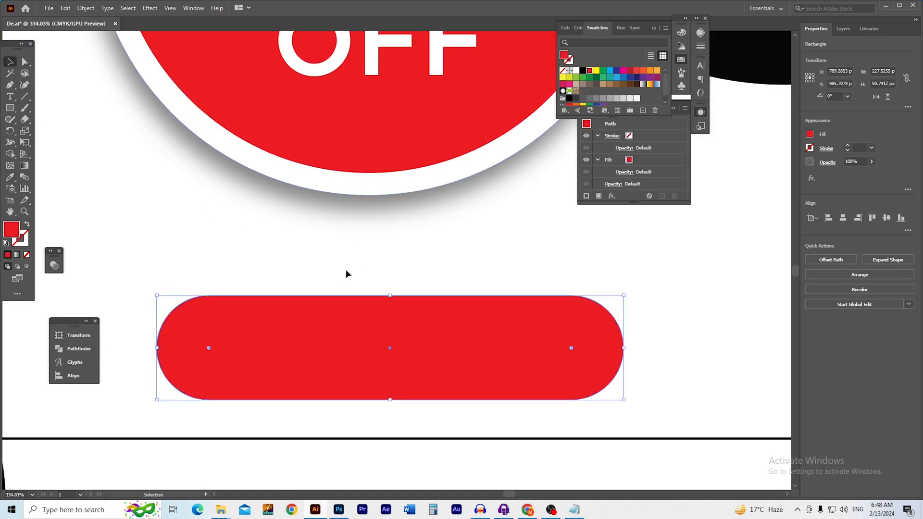
pyautogui.click(346, 270)
pyautogui.scroll(2, 347, 337)
pyautogui.moveTo(353, 339); pyautogui.dragTo(352, 313)
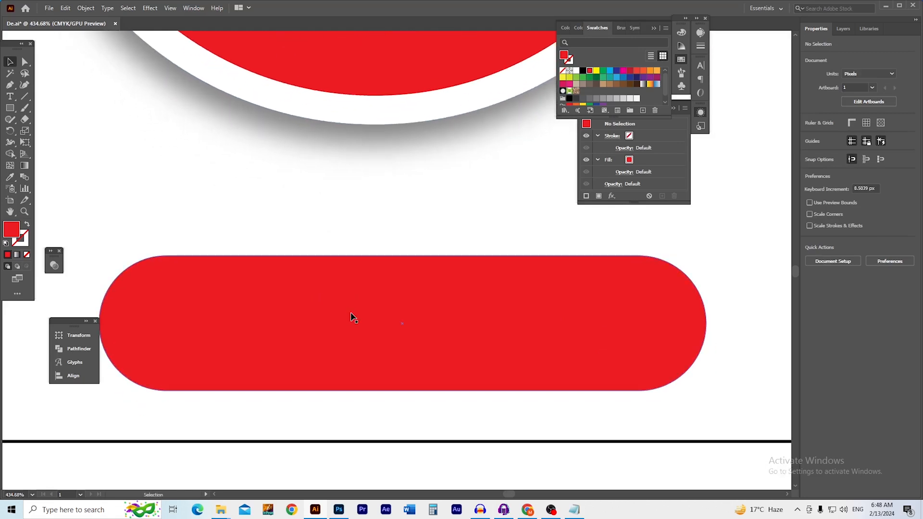
pyautogui.doubleClick(342, 313)
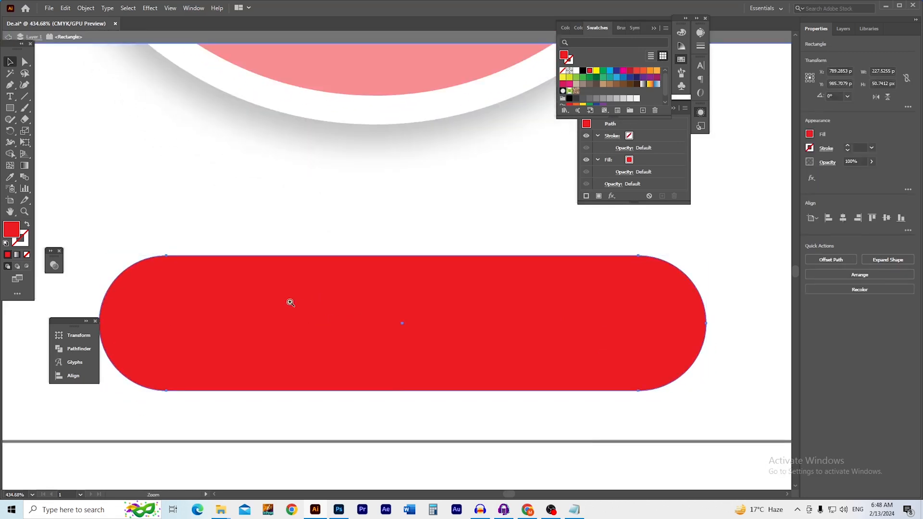
pyautogui.scroll(1, 288, 303)
pyautogui.doubleClick(298, 223)
pyautogui.click(319, 282)
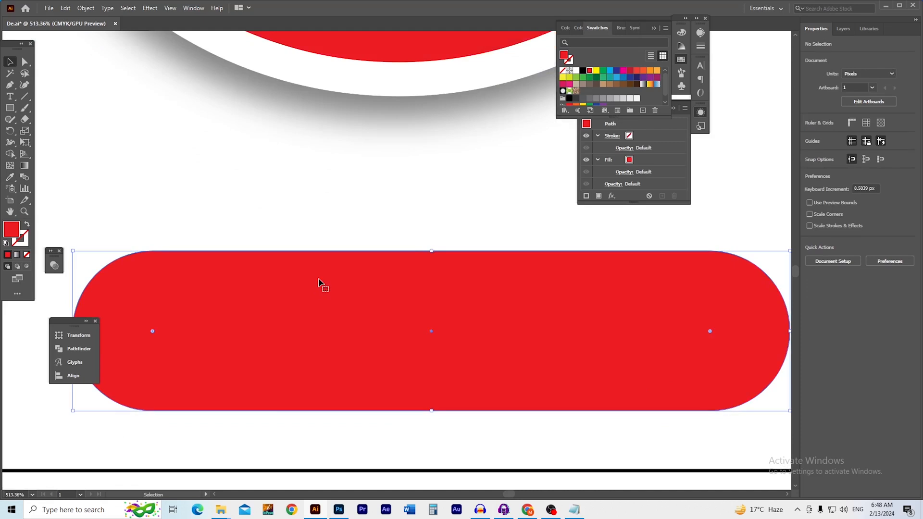
pyautogui.scroll(-2, 354, 308)
# Copy 'Shop Now' from the Notepad notes and paste it as new text
pyautogui.hotkey('alt', 'Tab')
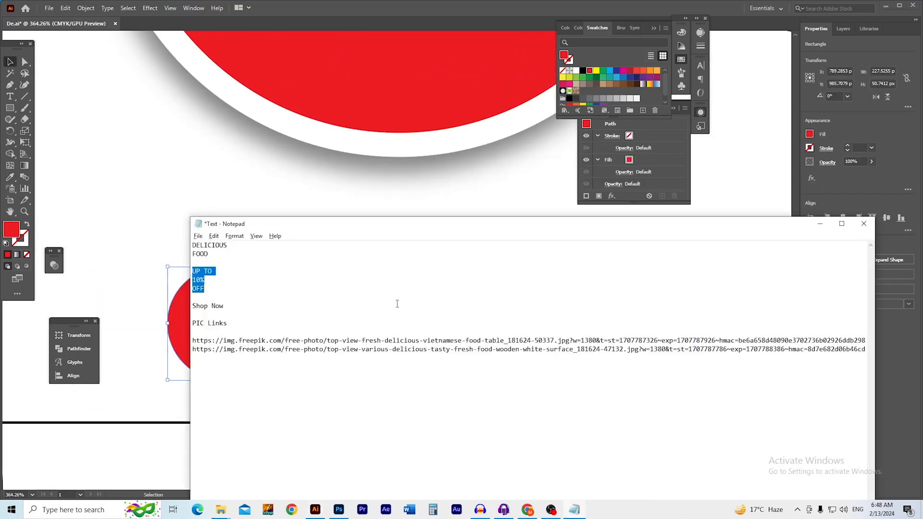
pyautogui.click(207, 308)
pyautogui.hotkey('shift', 'End')
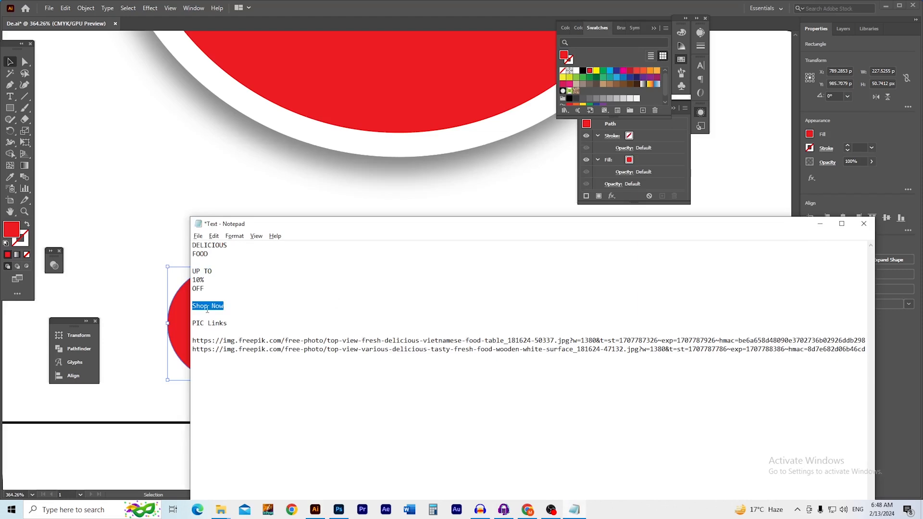
pyautogui.hotkey('ctrl', 'c')
pyautogui.hotkey('alt', 'Tab')
pyautogui.click(227, 244)
pyautogui.press('t')
pyautogui.click(228, 241)
pyautogui.hotkey('ctrl', 'v')
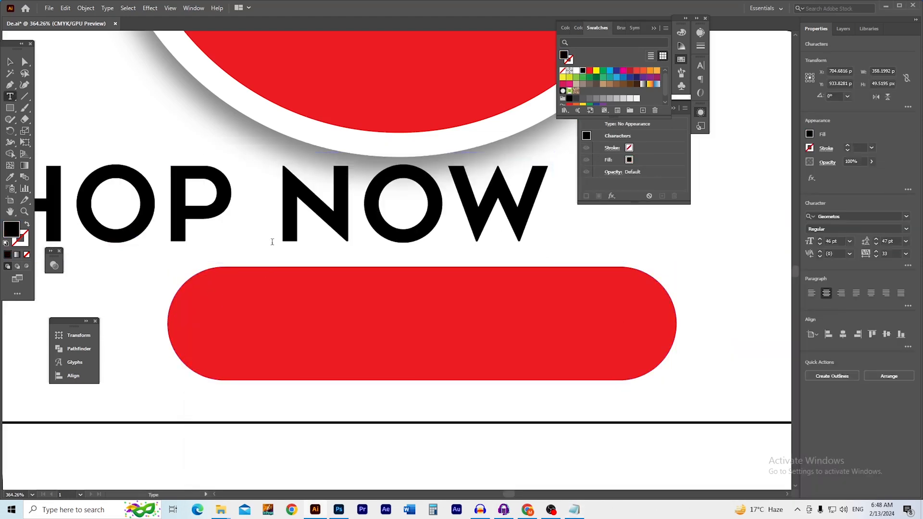
pyautogui.press('Escape')
# Scale SHOP NOW down, make it white, and centre it on the red pill
pyautogui.moveTo(221, 235); pyautogui.dragTo(425, 340)
pyautogui.moveTo(471, 384); pyautogui.dragTo(435, 344)
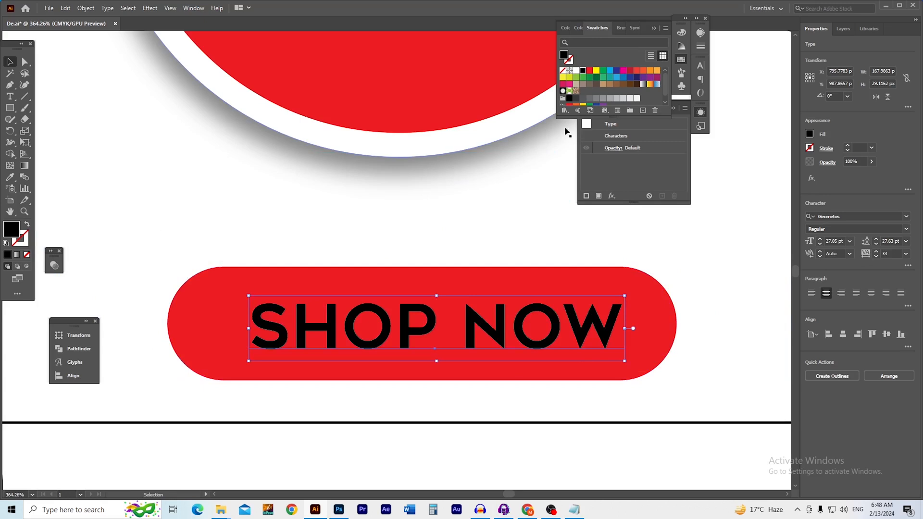
pyautogui.click(577, 71)
pyautogui.click(521, 188)
pyautogui.scroll(2, 465, 281)
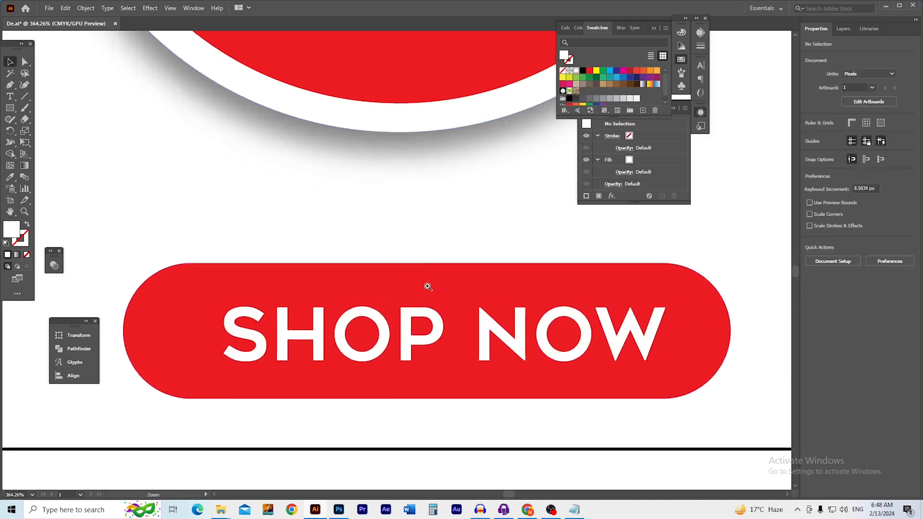
pyautogui.scroll(-3, 483, 286)
pyautogui.click(476, 323)
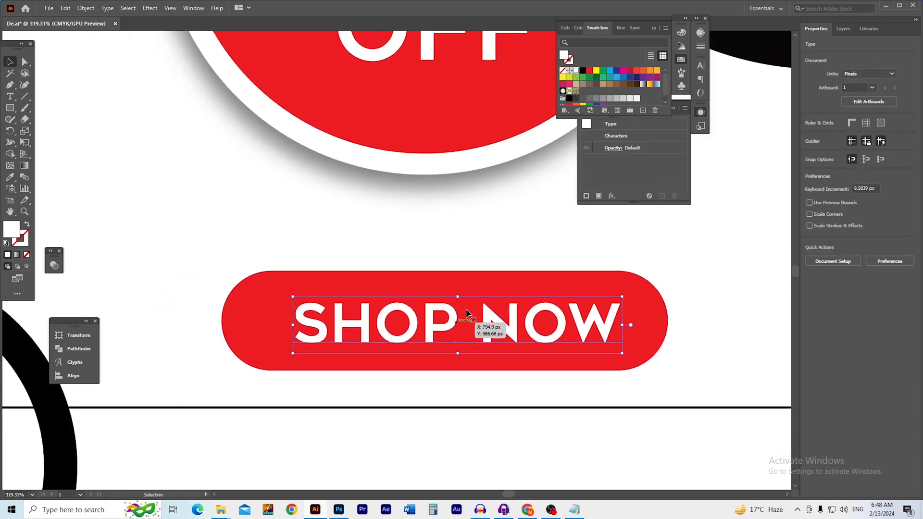
pyautogui.keyDown('shift'); pyautogui.click(245, 327); pyautogui.keyUp('shift')
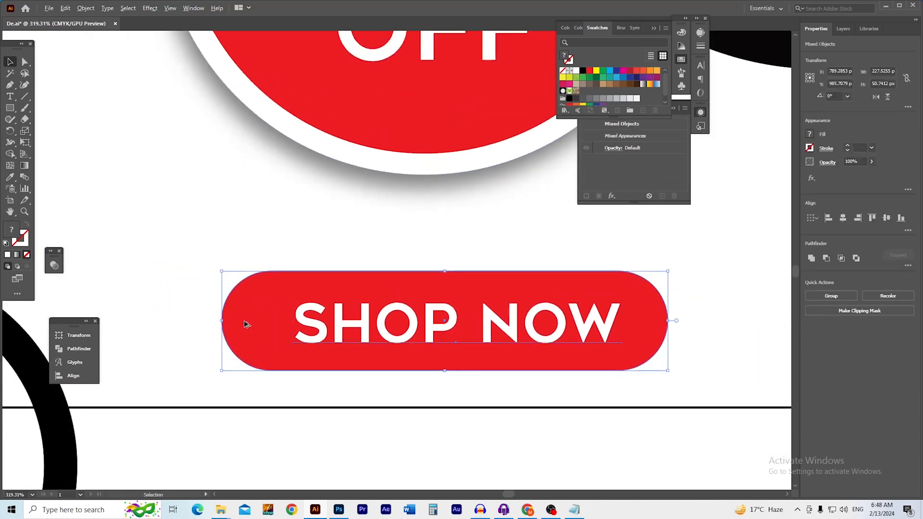
pyautogui.click(887, 217)
pyautogui.click(842, 218)
# Zoom in on the SHOP NOW button and select the red pill
pyautogui.click(737, 235)
pyautogui.press('space')
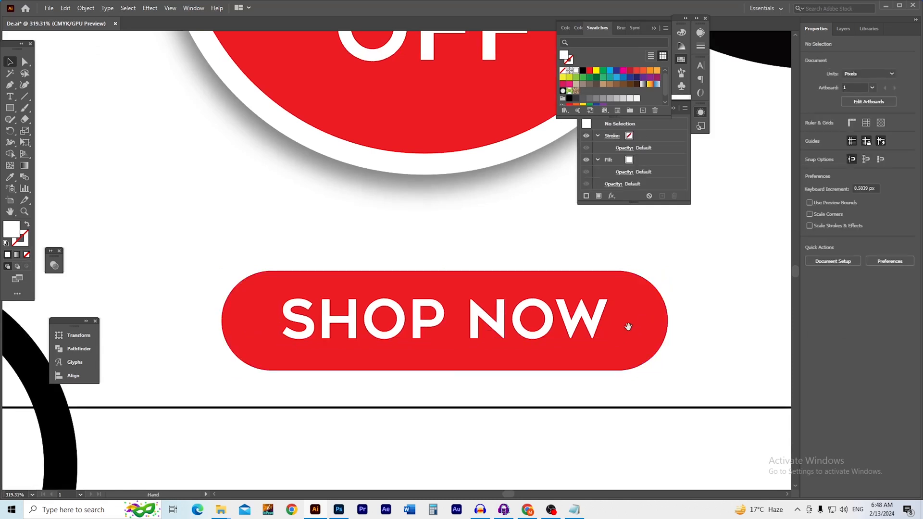
pyautogui.moveTo(631, 327); pyautogui.dragTo(595, 300)
pyautogui.hotkey('ctrl', 'space')
pyautogui.moveTo(535, 335); pyautogui.dragTo(591, 336)
pyautogui.click(633, 339)
pyautogui.hotkey('ctrl', 'space')
pyautogui.keyDown('ctrl'); pyautogui.click(344, 320); pyautogui.keyUp('ctrl')
pyautogui.moveTo(344, 320); pyautogui.dragTo(444, 318)
pyautogui.moveTo(347, 293); pyautogui.dragTo(369, 300)
pyautogui.moveTo(369, 301); pyautogui.dragTo(338, 300)
# Give the pill a white 3 pt stroke and keep it selected
pyautogui.click(571, 61)
pyautogui.click(577, 71)
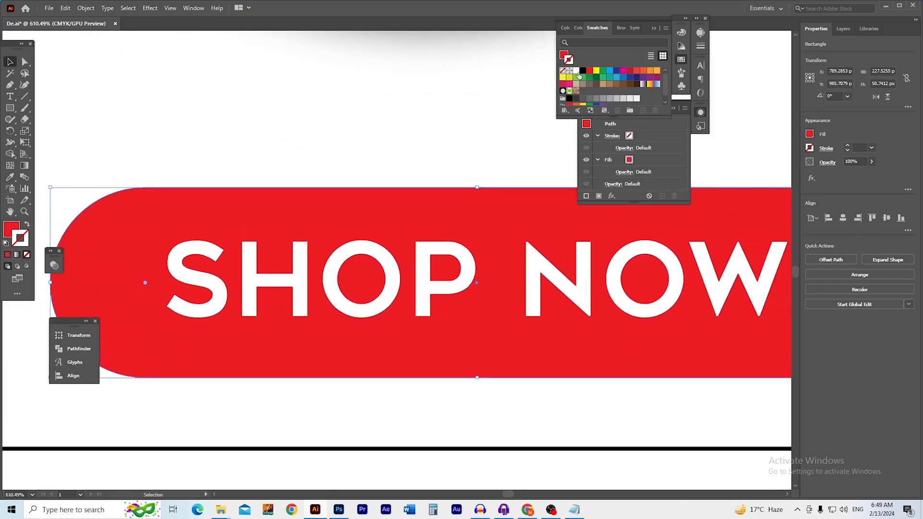
pyautogui.click(871, 147)
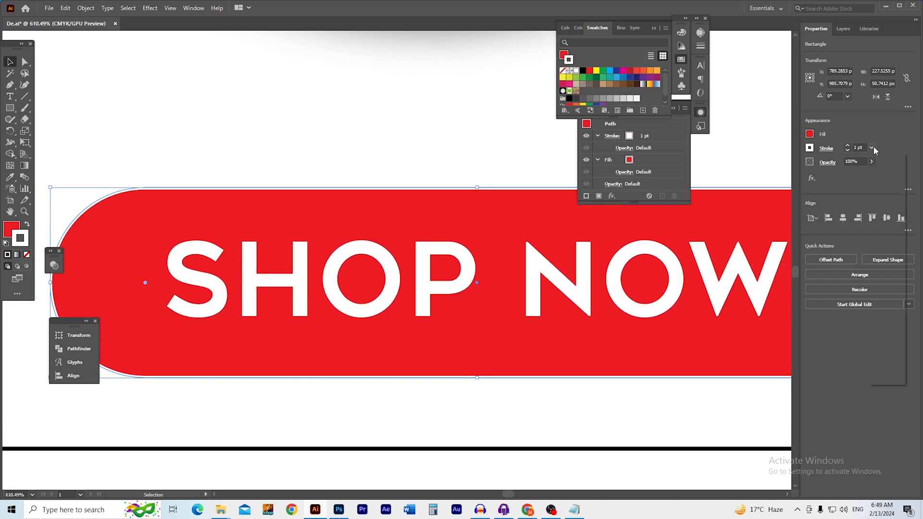
pyautogui.click(888, 210)
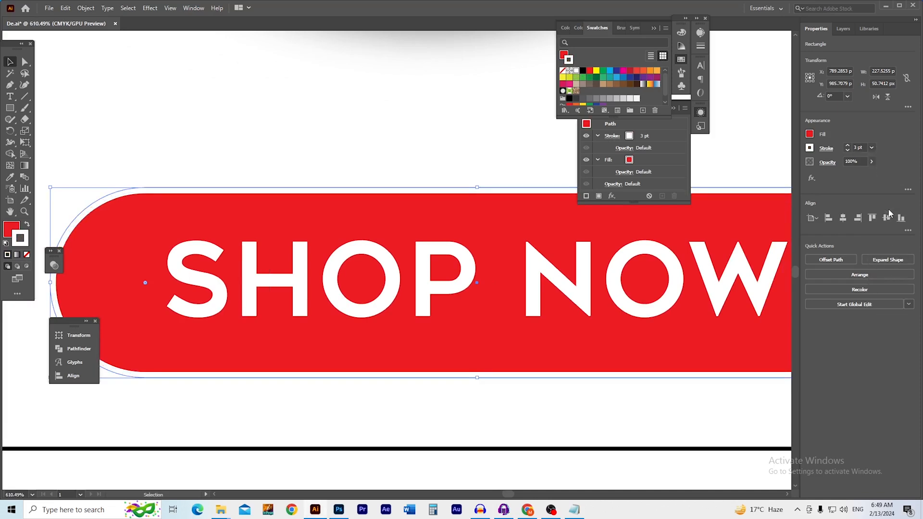
pyautogui.click(453, 174)
pyautogui.hscroll(1, 465, 247)
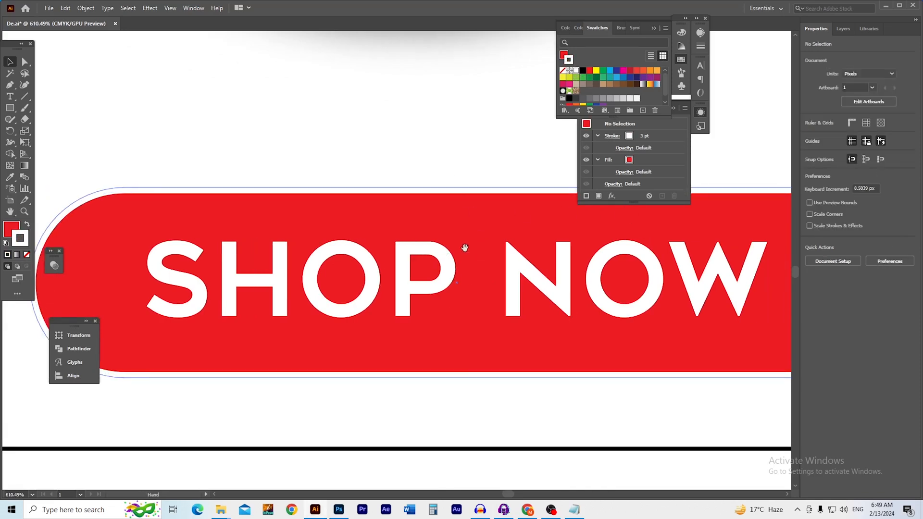
pyautogui.click(500, 243)
pyautogui.click(354, 198)
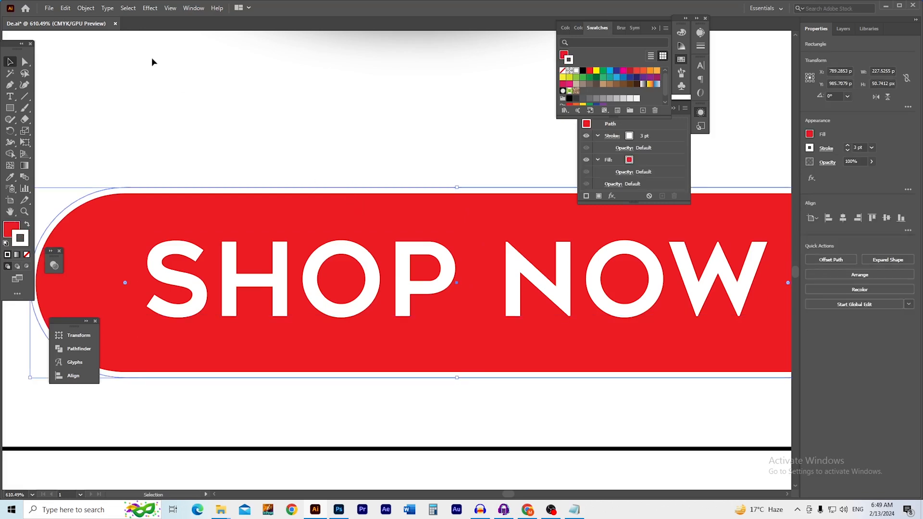
# Add a Drop Shadow effect to the pill with a 1 px blur
pyautogui.click(147, 10)
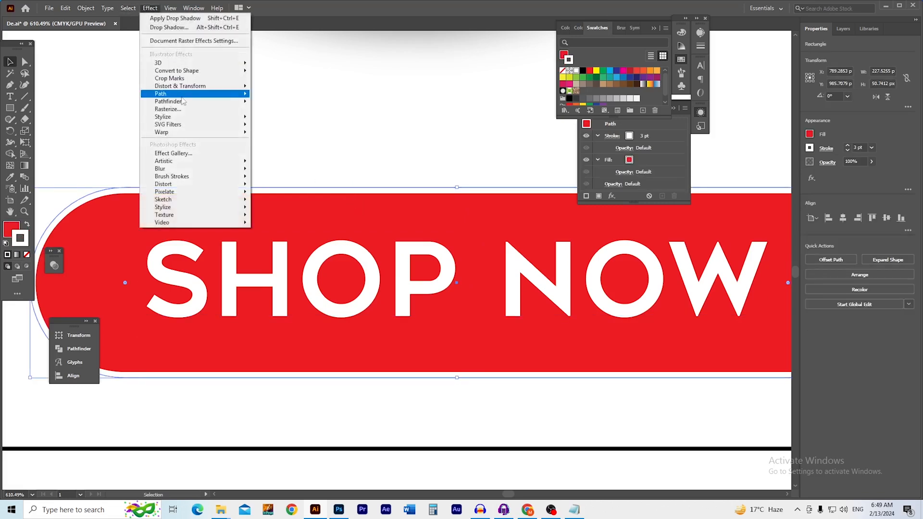
pyautogui.moveTo(195, 121)
pyautogui.click(286, 118)
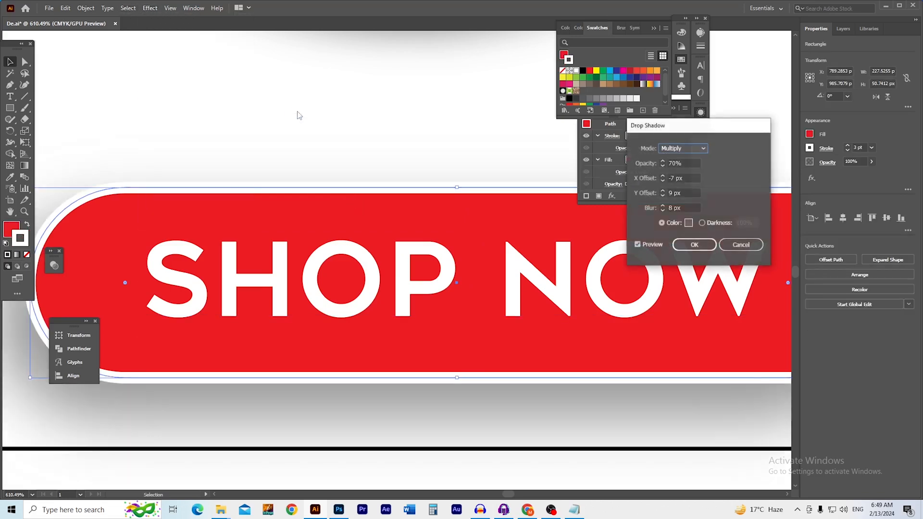
pyautogui.click(687, 178)
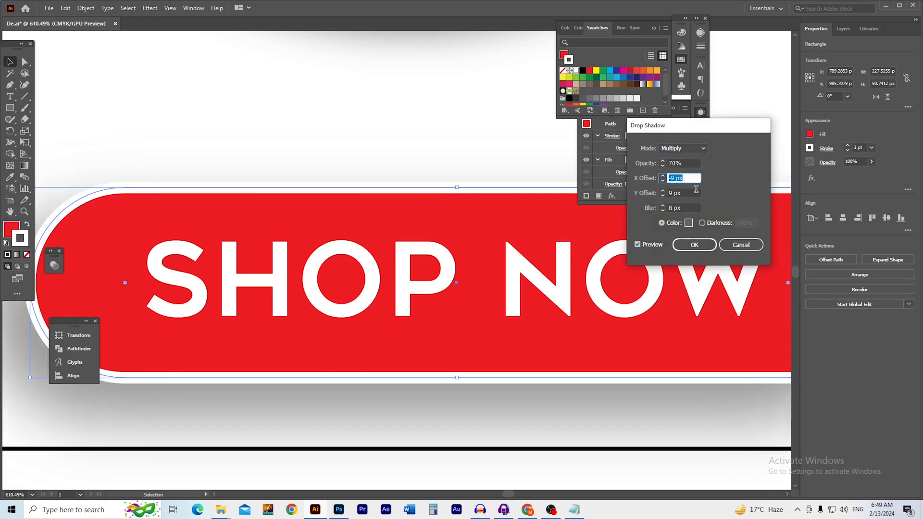
pyautogui.press('Down')
pyautogui.press('Down')
pyautogui.press('Down')
pyautogui.press('Down')
pyautogui.press('Down')
pyautogui.press('Down')
pyautogui.press('Down')
pyautogui.press('Down')
pyautogui.press('Down')
pyautogui.press('Down')
pyautogui.press('Down')
pyautogui.press('Down')
pyautogui.press('Down')
pyautogui.press('Down')
pyautogui.press('Down')
pyautogui.press('Down')
pyautogui.click(692, 193)
pyautogui.press('Down')
pyautogui.press('Down')
pyautogui.press('Down')
pyautogui.press('Down')
pyautogui.press('Down')
pyautogui.press('Down')
pyautogui.press('Down')
pyautogui.press('Down')
pyautogui.press('Down')
pyautogui.press('Down')
pyautogui.press('Down')
pyautogui.press('Down')
pyautogui.press('Down')
pyautogui.press('Down')
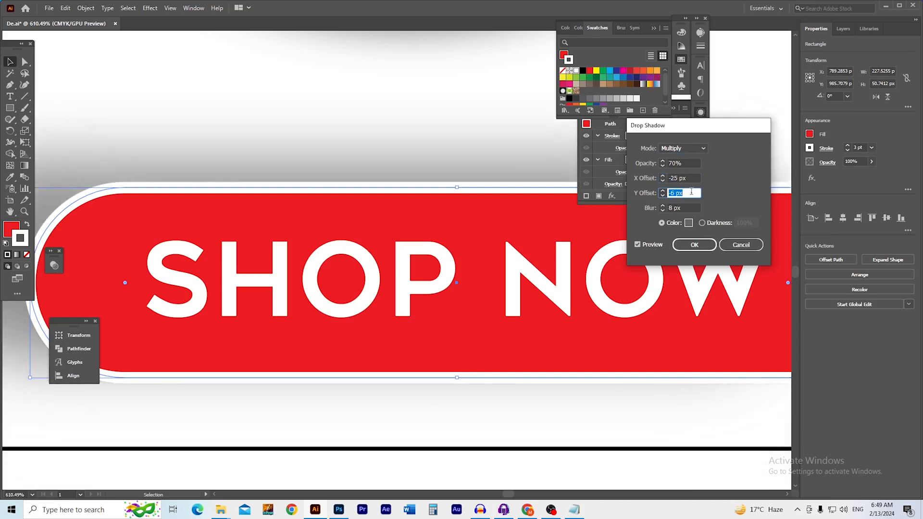
pyautogui.press('Up')
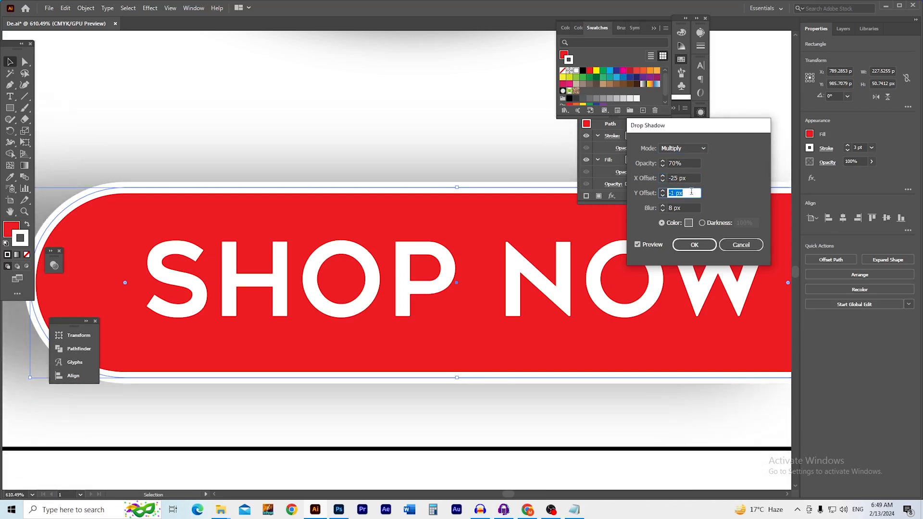
pyautogui.click(688, 207)
pyautogui.press('Down')
pyautogui.press('Down')
pyautogui.press('Down')
pyautogui.press('Down')
pyautogui.press('Down')
pyautogui.press('Down')
pyautogui.press('Down')
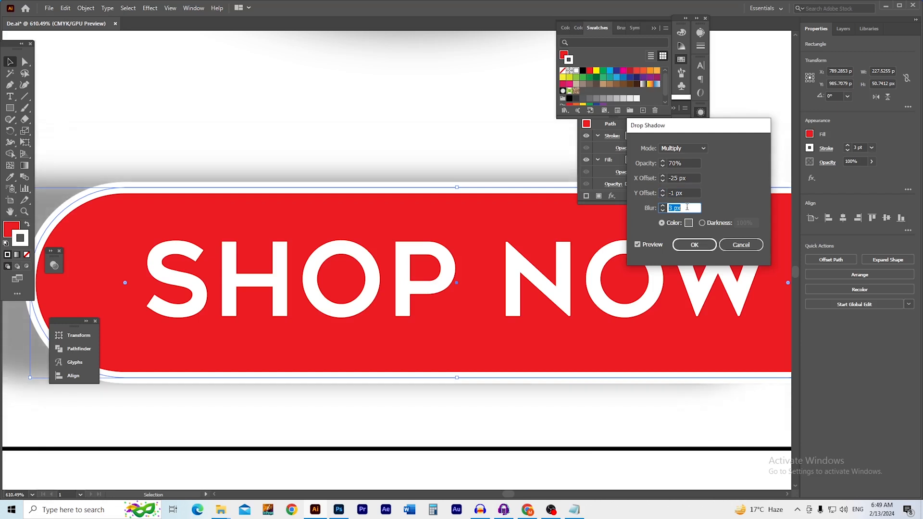
pyautogui.press('Down')
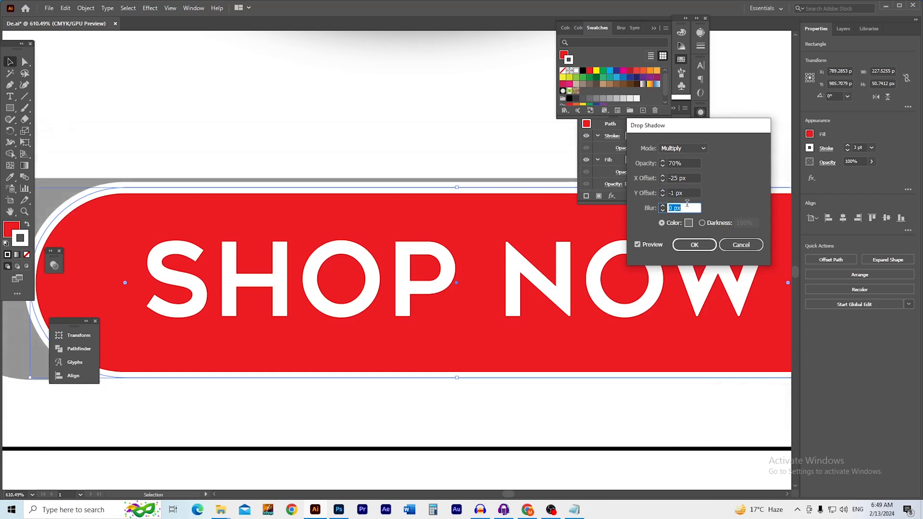
pyautogui.press('Up')
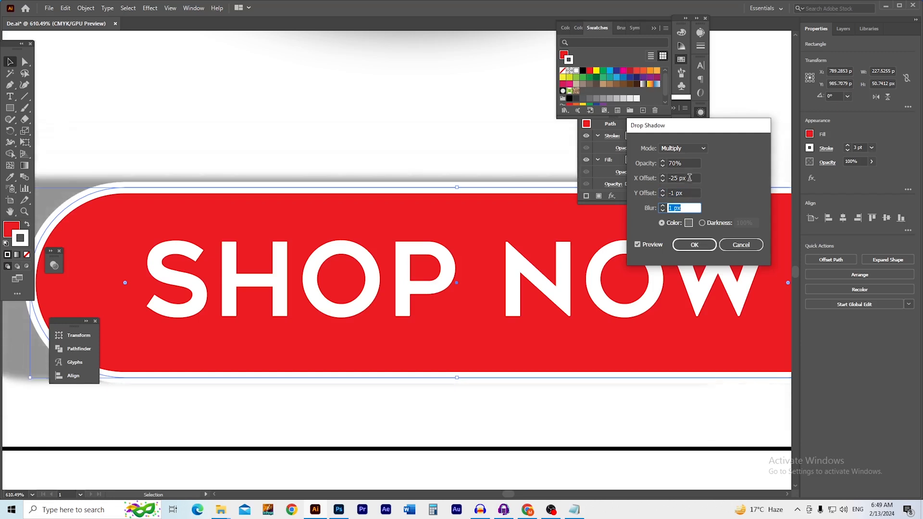
# Set shadow X offset 1 px, Y offset 2 px, opacity 50%, apply, and fit the poster
pyautogui.click(689, 178)
pyautogui.press('Up')
pyautogui.press('Up')
pyautogui.press('Up')
pyautogui.press('Up')
pyautogui.press('Up')
pyautogui.press('Up')
pyautogui.press('Up')
pyautogui.press('Up')
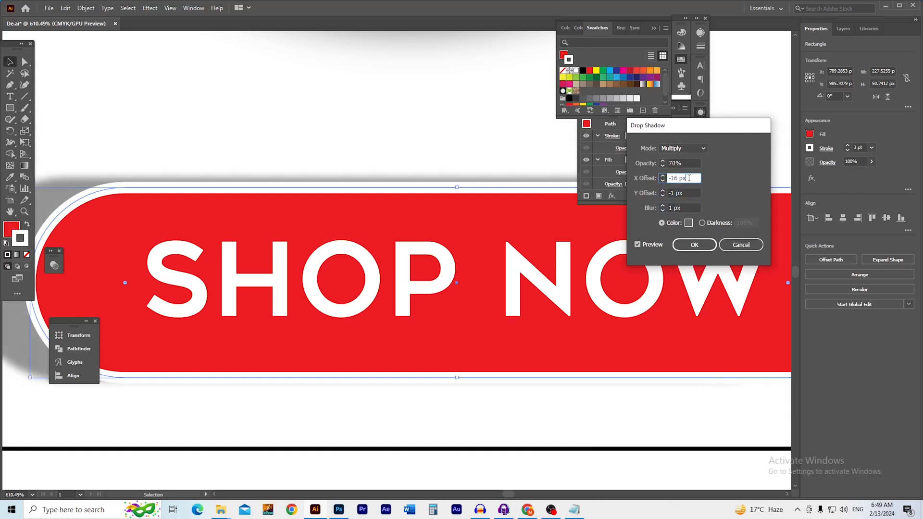
pyautogui.write('0')
pyautogui.press('Tab')
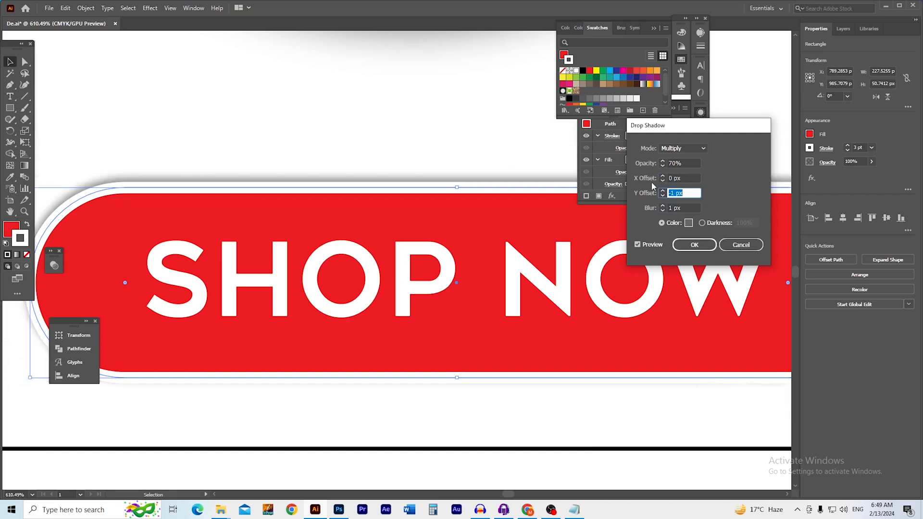
pyautogui.click(690, 178)
pyautogui.press('Up')
pyautogui.press('Up')
pyautogui.press('Up')
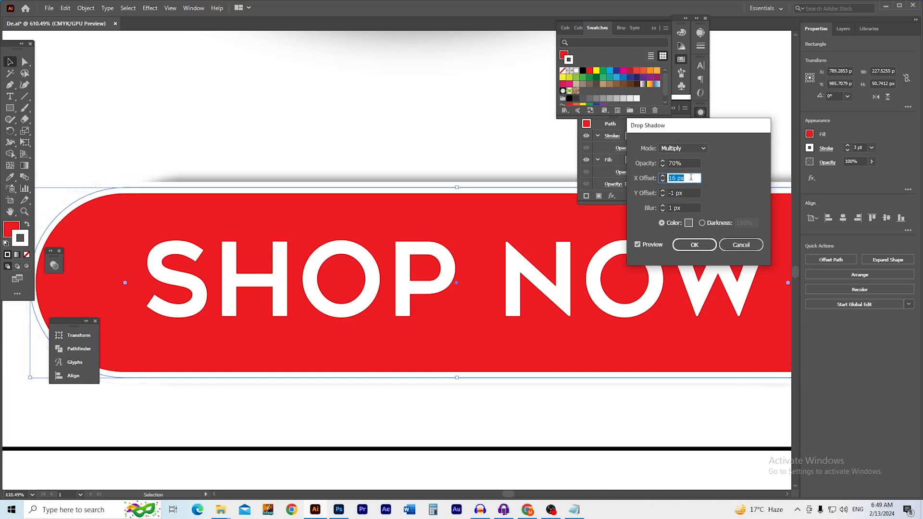
pyautogui.write('1')
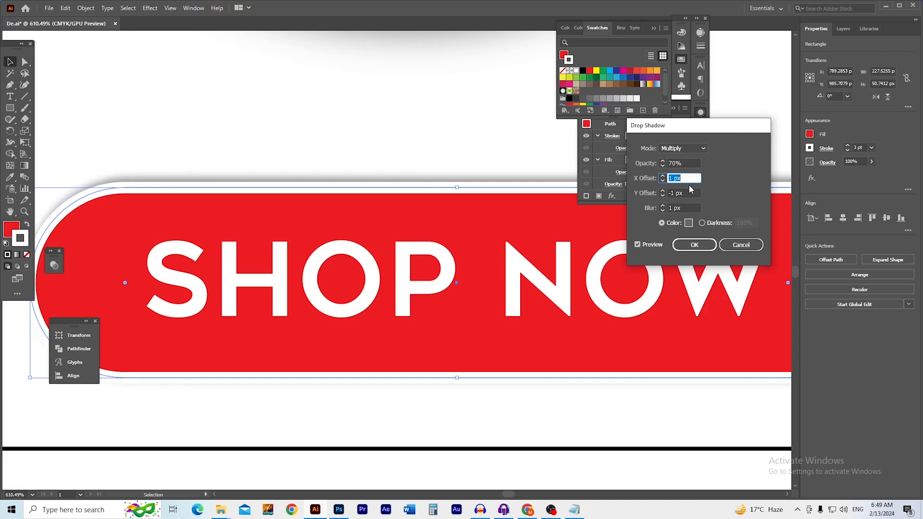
pyautogui.click(689, 192)
pyautogui.press('Up')
pyautogui.press('Up')
pyautogui.press('Up')
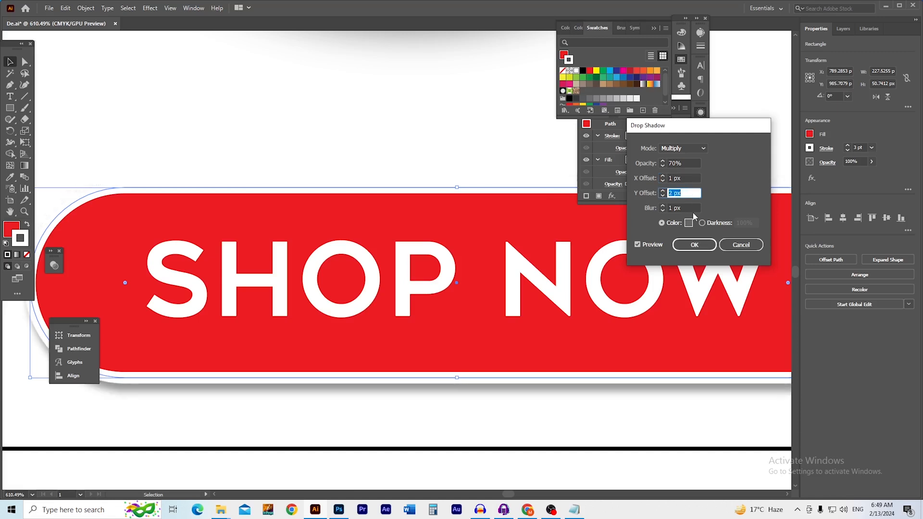
pyautogui.click(690, 163)
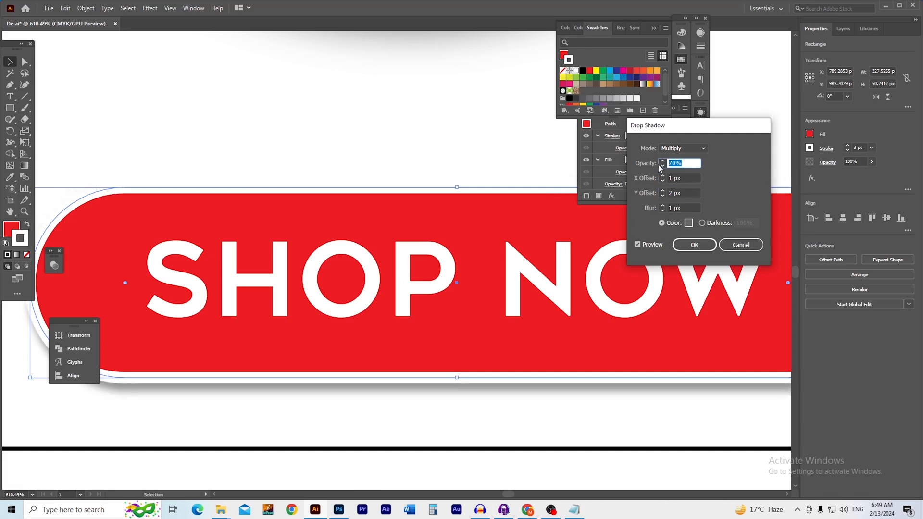
pyautogui.write('50')
pyautogui.press('Tab')
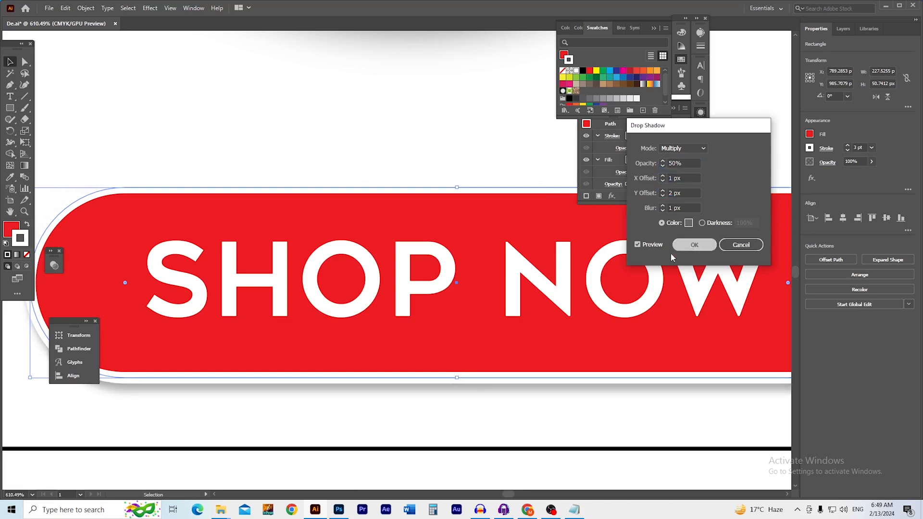
pyautogui.click(693, 246)
pyautogui.click(397, 166)
pyautogui.hotkey('ctrl', '0')
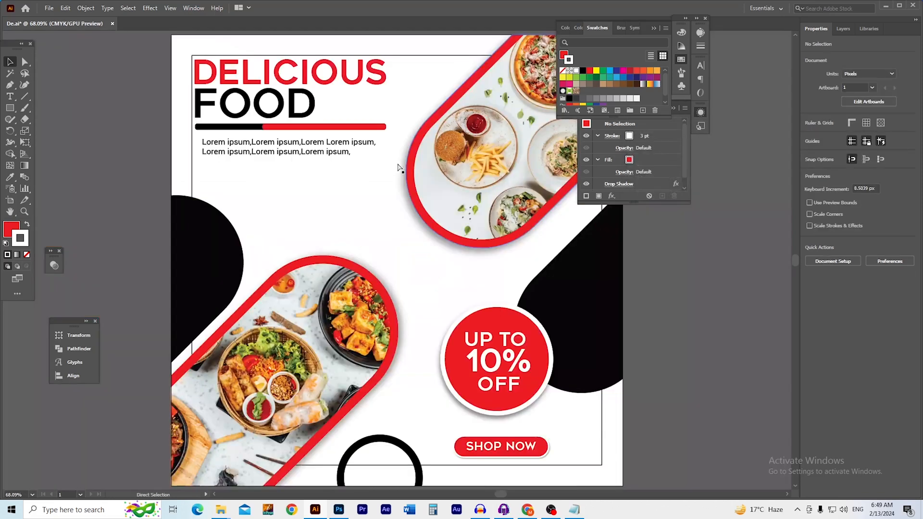
# Draw a small 52.57 px red circle with the Ellipse Tool below the Lorem ipsum text
pyautogui.keyDown('ctrl'); pyautogui.click(464, 251); pyautogui.keyUp('ctrl')
pyautogui.moveTo(461, 284); pyautogui.dragTo(493, 314)
pyautogui.keyDown('ctrl'); pyautogui.keyDown('alt'); pyautogui.click(453, 277); pyautogui.keyUp('alt'); pyautogui.keyUp('ctrl')
pyautogui.moveTo(426, 287); pyautogui.dragTo(439, 266)
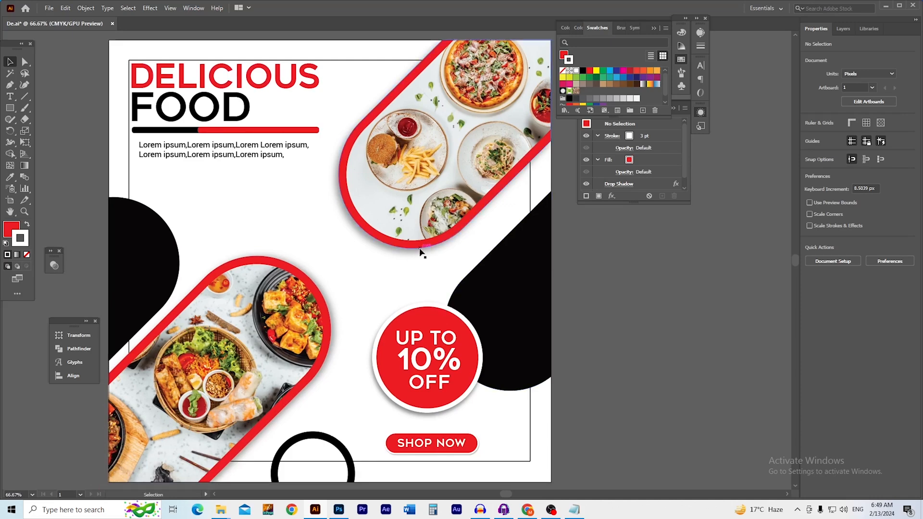
pyautogui.moveTo(317, 246); pyautogui.dragTo(329, 255)
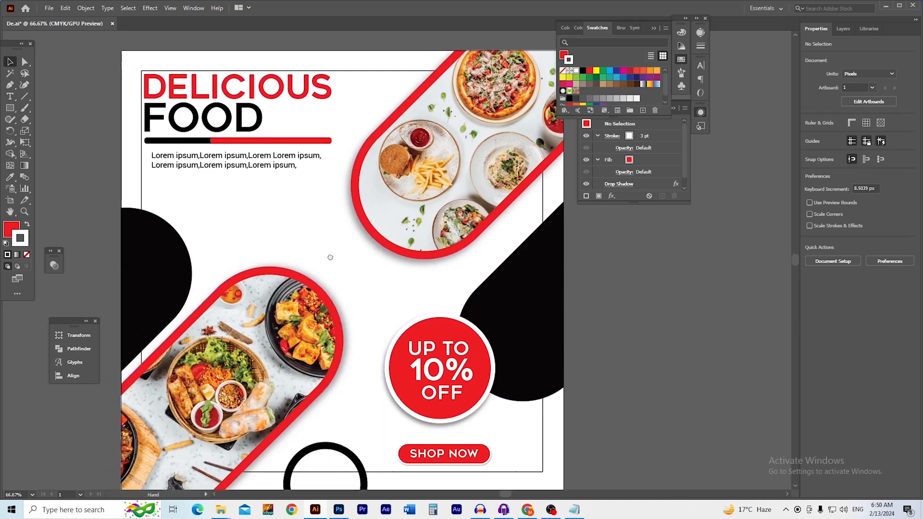
pyautogui.scroll(4, 226, 217)
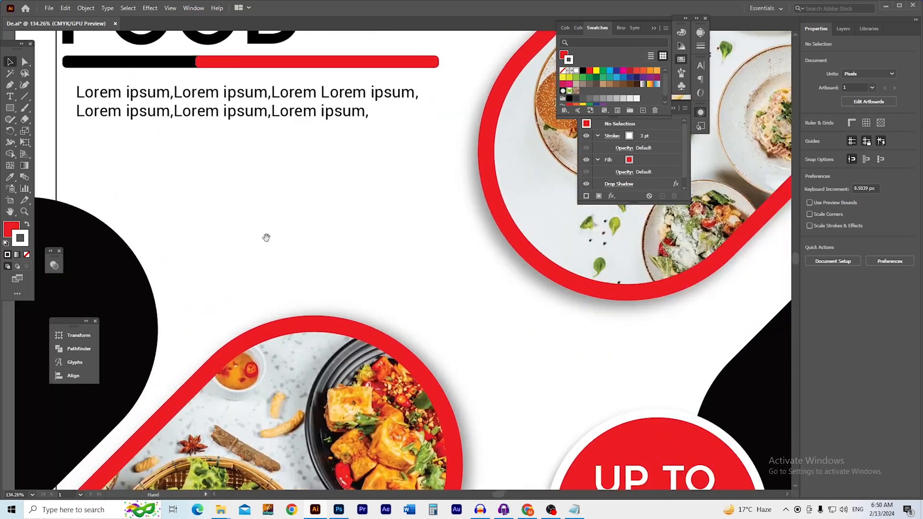
pyautogui.moveTo(398, 265); pyautogui.dragTo(339, 279)
pyautogui.moveTo(408, 307); pyautogui.dragTo(292, 265)
pyautogui.moveTo(272, 226); pyautogui.dragTo(340, 262)
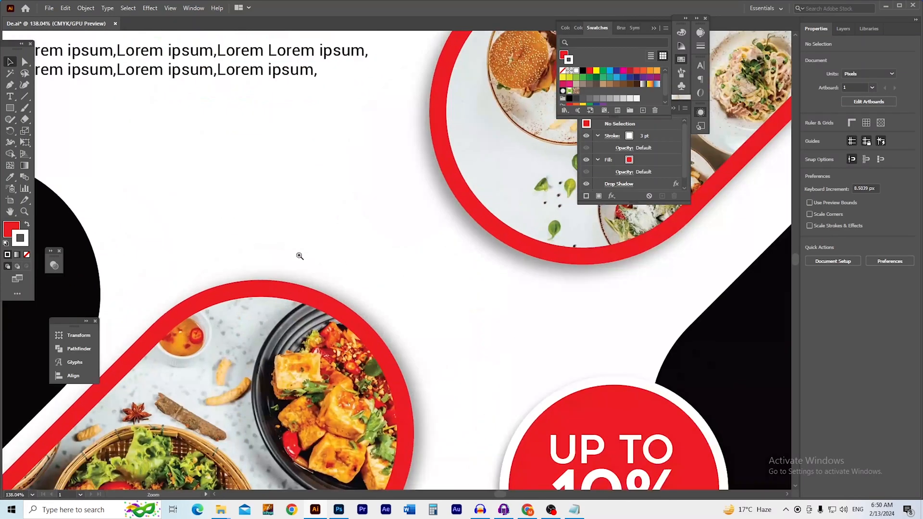
pyautogui.moveTo(231, 248); pyautogui.dragTo(402, 355)
pyautogui.scroll(3, 290, 292)
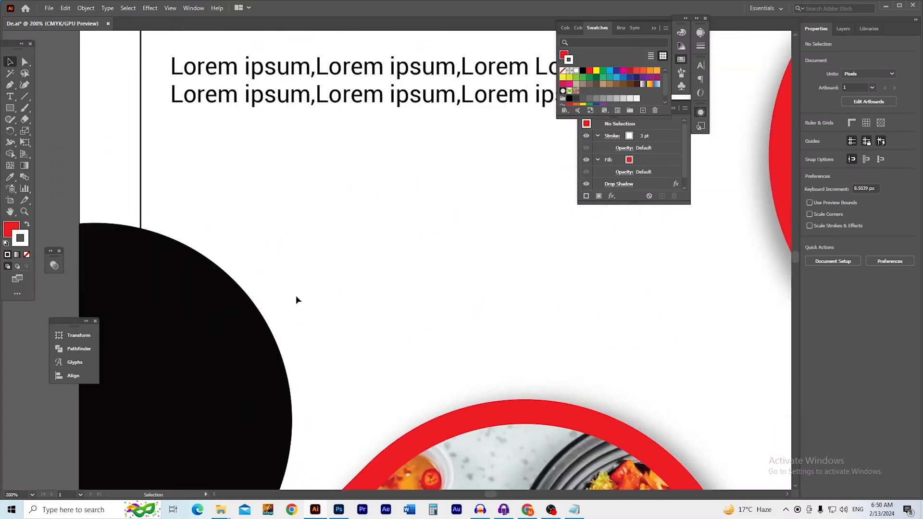
pyautogui.moveTo(297, 301); pyautogui.dragTo(236, 307)
pyautogui.moveTo(10, 108); pyautogui.dragTo(47, 131)
pyautogui.moveTo(195, 183); pyautogui.dragTo(259, 246)
# Turn the circle into a hollow ring with a 1 pt red outline and no fill
pyautogui.click(562, 70)
pyautogui.click(564, 56)
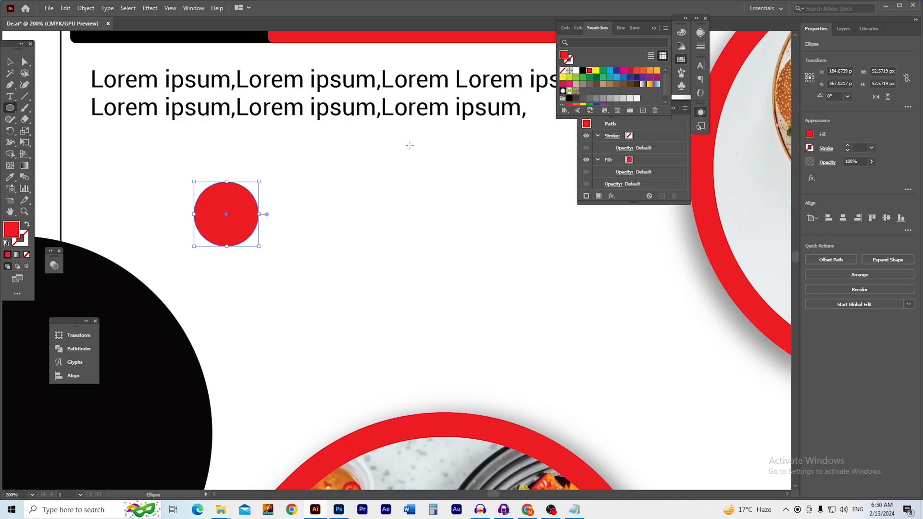
pyautogui.click(27, 225)
pyautogui.press('v')
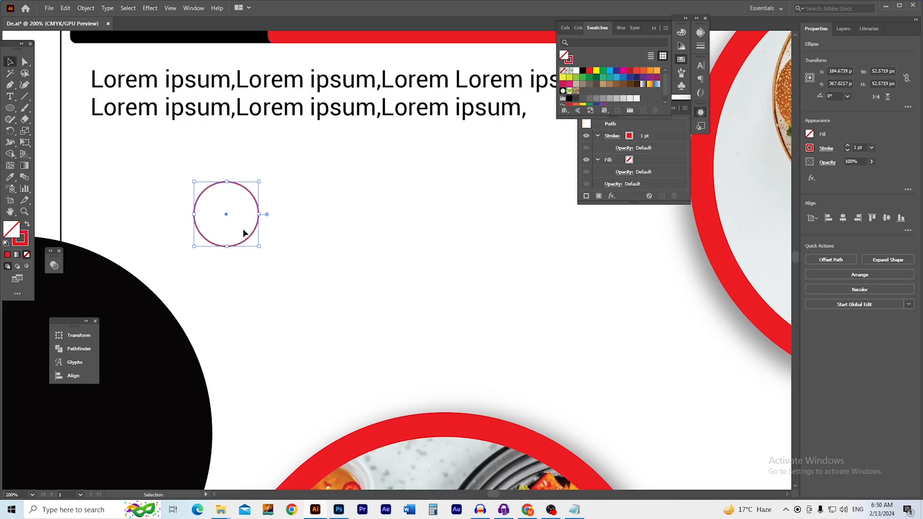
# Alt-drag a copy of the lower ring further down the poster
pyautogui.click(307, 232)
pyautogui.moveTo(305, 232)
pyautogui.mouseDown()
pyautogui.moveTo(231, 249)
pyautogui.moveTo(196, 245)
pyautogui.moveTo(408, 341)
pyautogui.moveTo(451, 341)
pyautogui.mouseUp()
pyautogui.moveTo(403, 281); pyautogui.dragTo(314, 305)
pyautogui.click(337, 131)
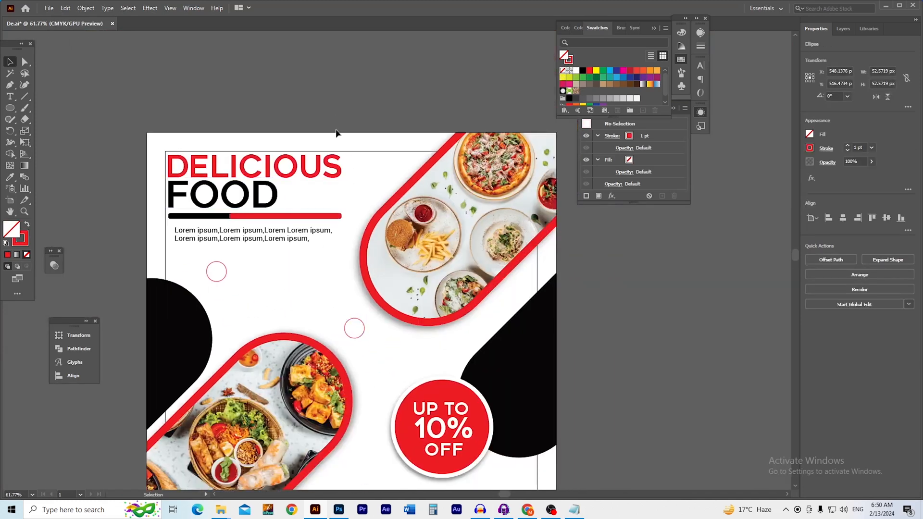
pyautogui.moveTo(357, 370); pyautogui.dragTo(297, 256)
pyautogui.moveTo(294, 225); pyautogui.dragTo(285, 373)
pyautogui.click(595, 400)
# Place another ring copy beside the DELICIOUS FOOD headline
pyautogui.moveTo(248, 300); pyautogui.dragTo(267, 345)
pyautogui.moveTo(246, 266); pyautogui.dragTo(275, 289)
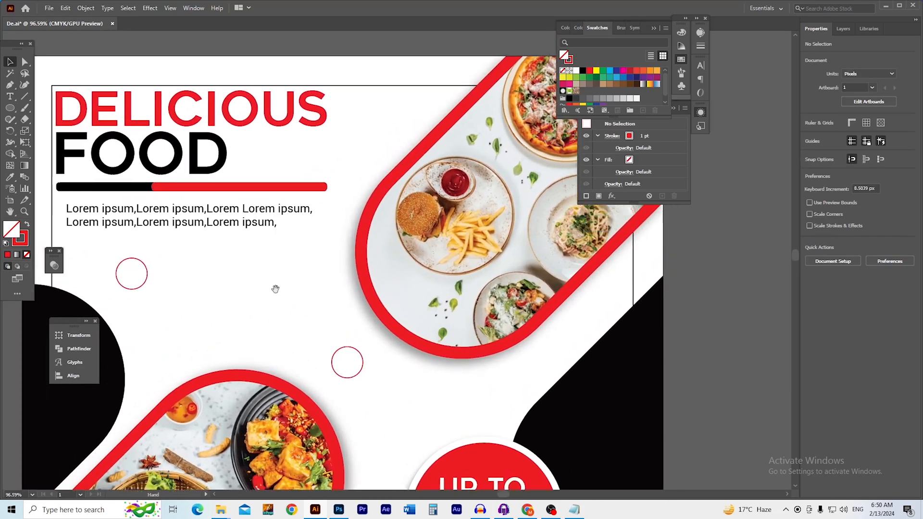
pyautogui.moveTo(139, 293); pyautogui.dragTo(375, 169)
pyautogui.scroll(-3, 315, 190)
pyautogui.moveTo(291, 200); pyautogui.dragTo(322, 206)
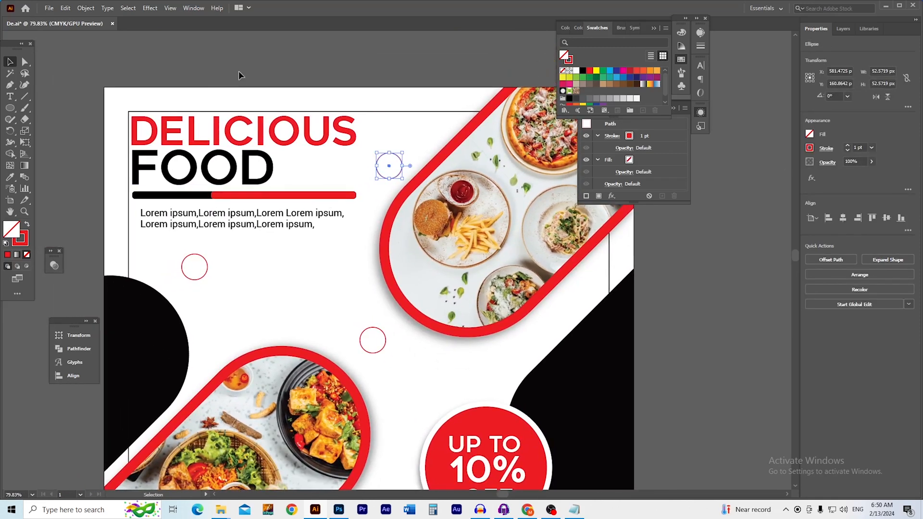
pyautogui.click(235, 73)
pyautogui.scroll(6, 203, 115)
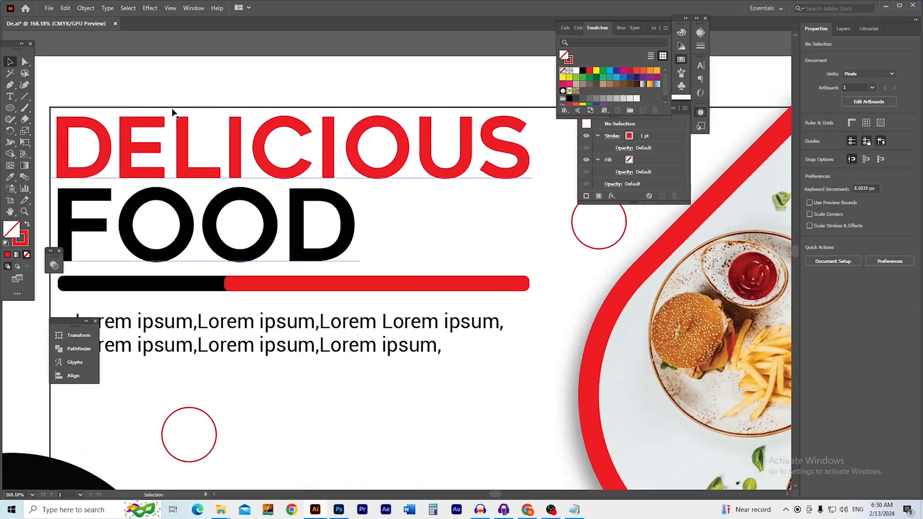
# Use Object > Unlock All, then set the artboard frame rectangle's stroke to None
pyautogui.click(85, 9)
pyautogui.click(116, 85)
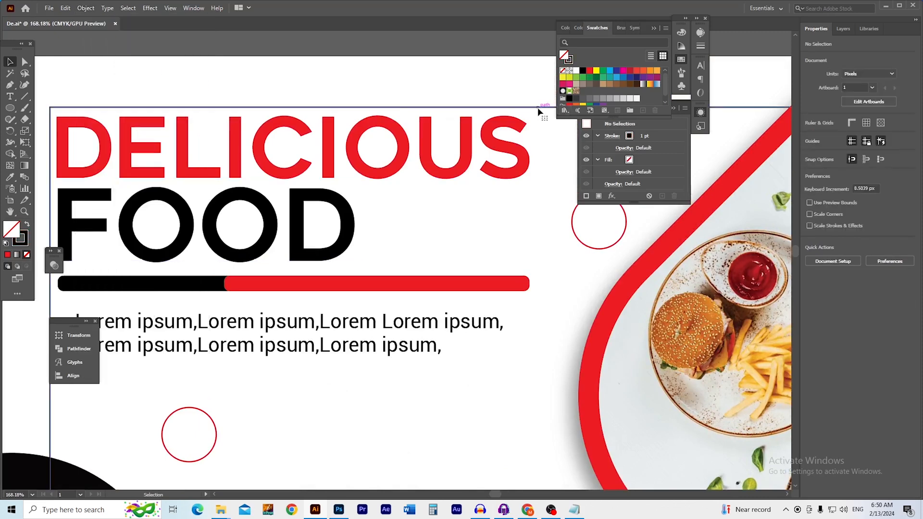
pyautogui.click(464, 108)
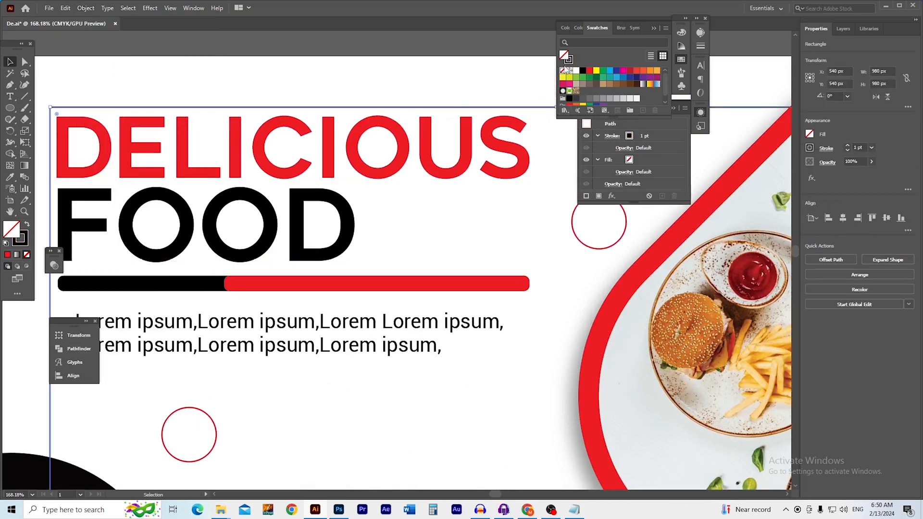
pyautogui.click(563, 70)
pyautogui.click(511, 76)
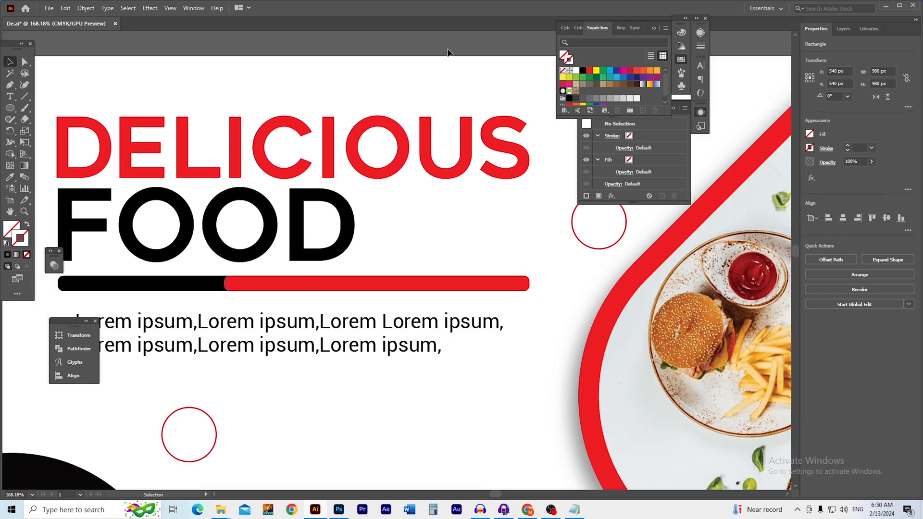
pyautogui.moveTo(388, 124); pyautogui.dragTo(328, 93)
pyautogui.moveTo(516, 196); pyautogui.dragTo(375, 124)
pyautogui.moveTo(375, 124); pyautogui.dragTo(398, 137)
pyautogui.scroll(-1, 363, 131)
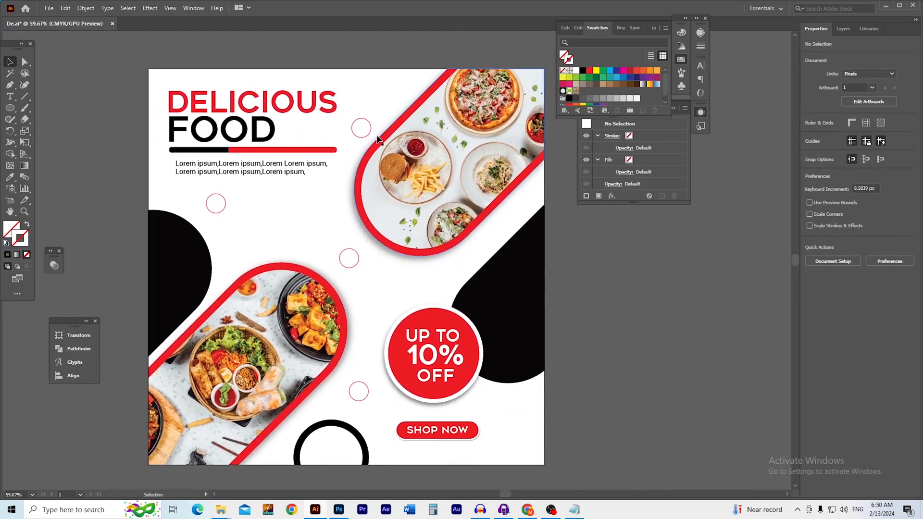
# Save the poster and choose JPEG as the Export As format
pyautogui.hotkey('ctrl', 's')
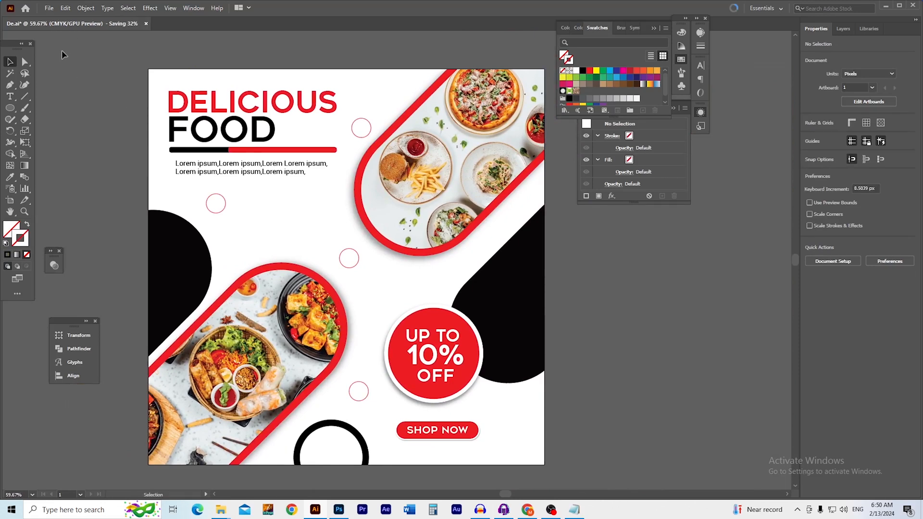
pyautogui.click(49, 9)
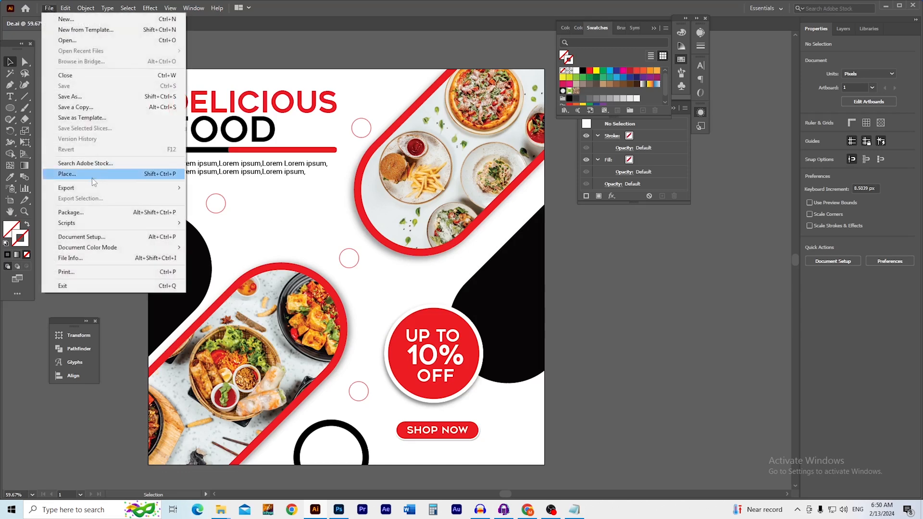
pyautogui.moveTo(96, 187)
pyautogui.click(209, 197)
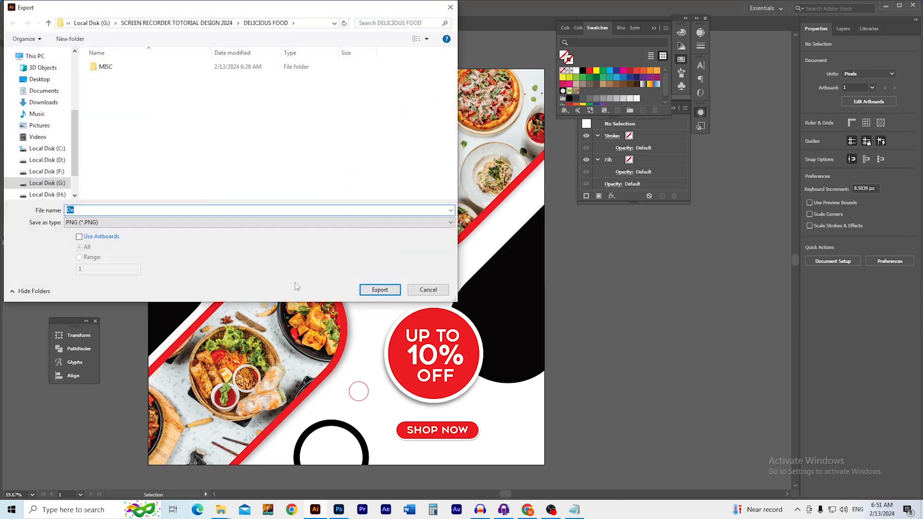
pyautogui.click(121, 222)
pyautogui.click(112, 260)
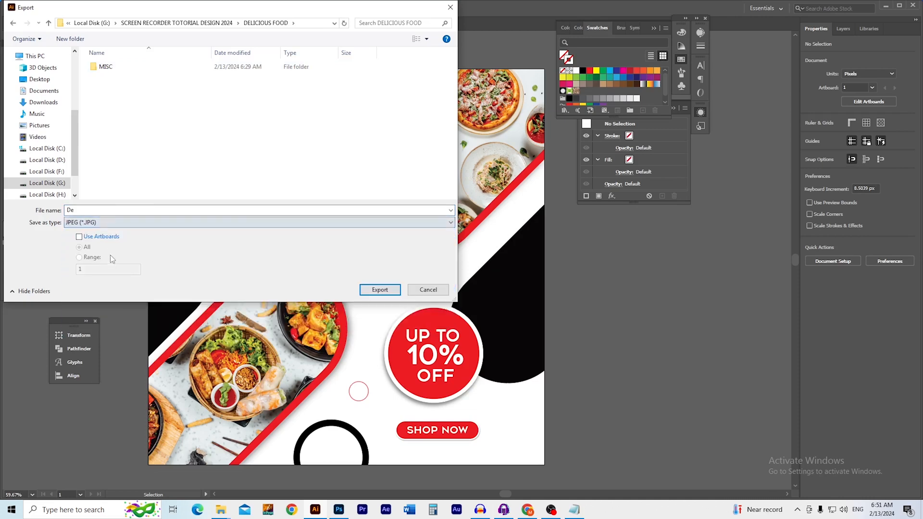
# Export the artboard as a JPEG using the RGB colour model
pyautogui.click(376, 290)
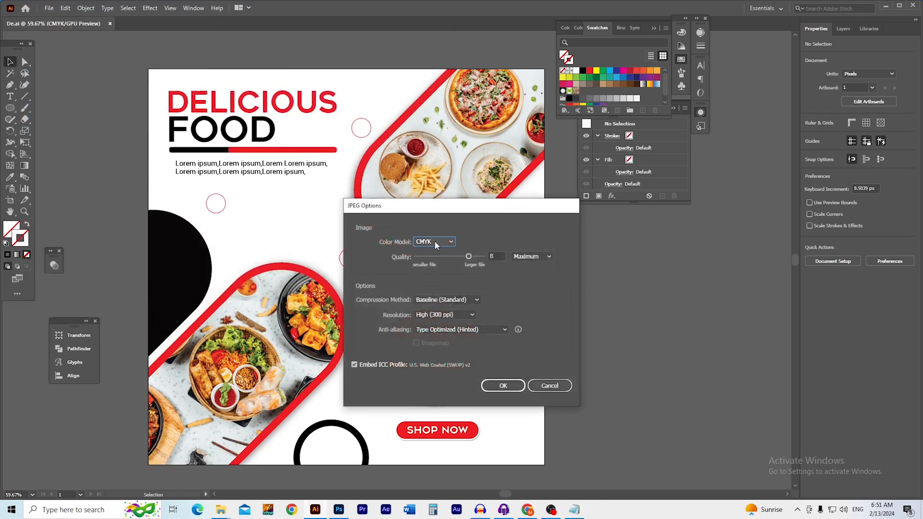
pyautogui.click(439, 243)
pyautogui.click(430, 243)
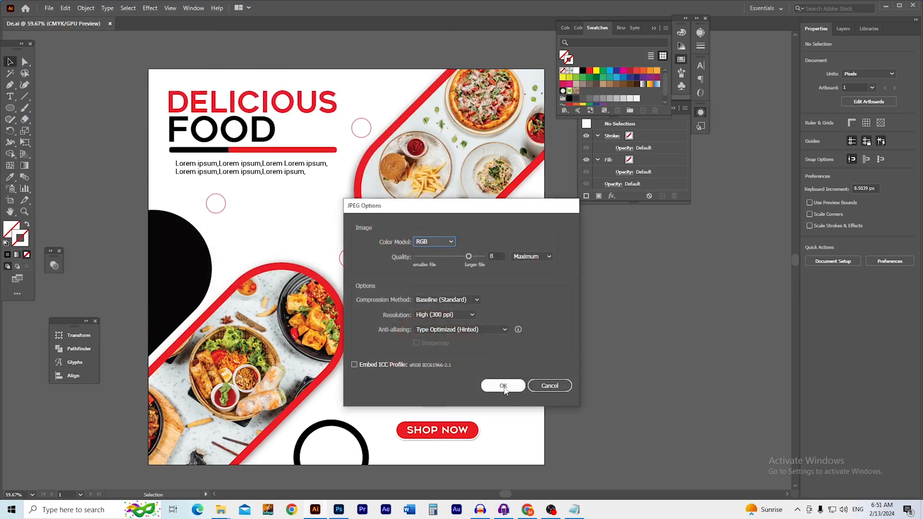
pyautogui.click(503, 386)
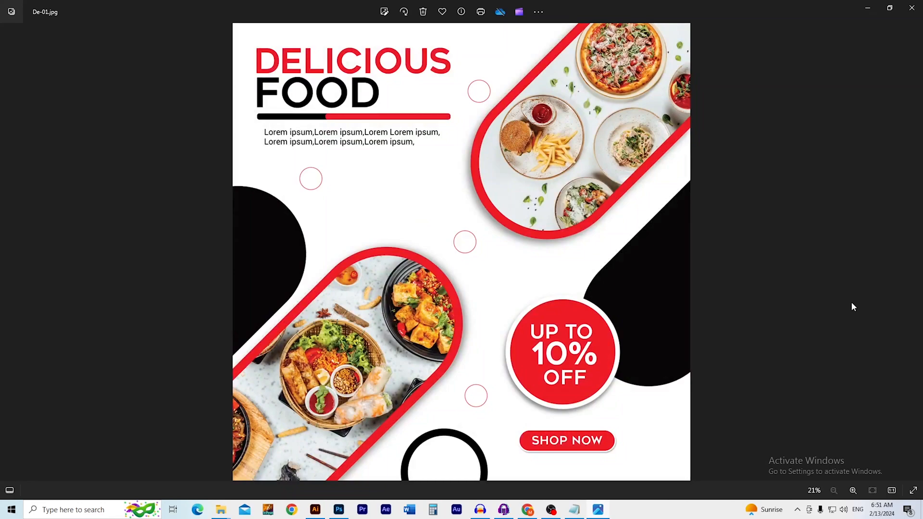
# Zoom into De-01.jpg, pan to check the badge and SHOP NOW button, then zoom out
pyautogui.scroll(5, 851, 307)
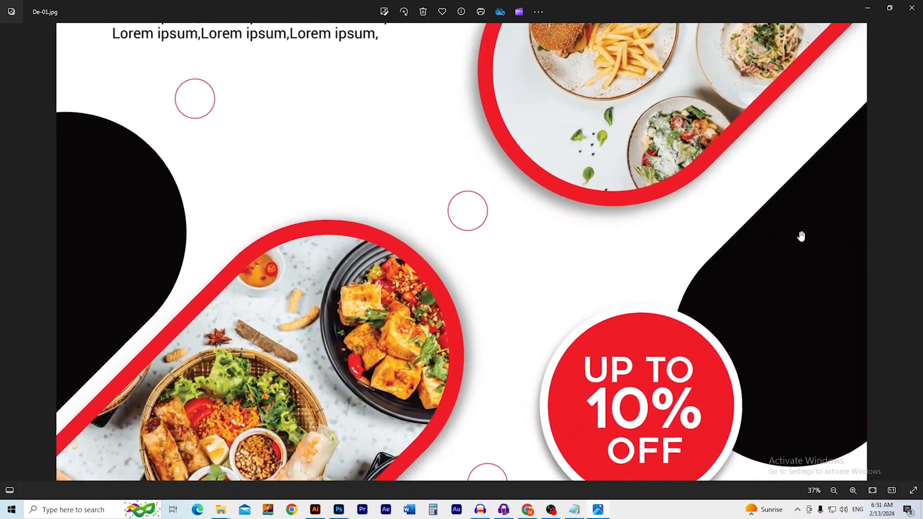
pyautogui.scroll(3, 721, 240)
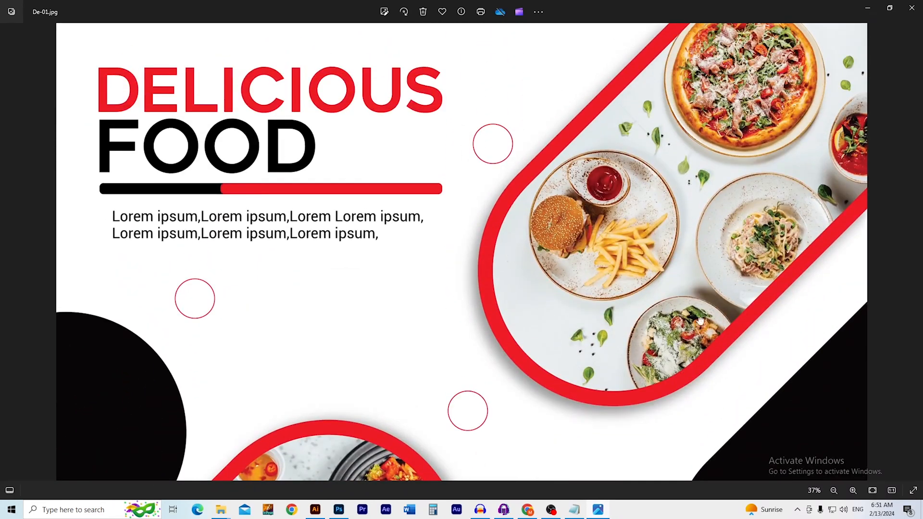
pyautogui.scroll(5, 588, 273)
pyautogui.scroll(-6, 588, 273)
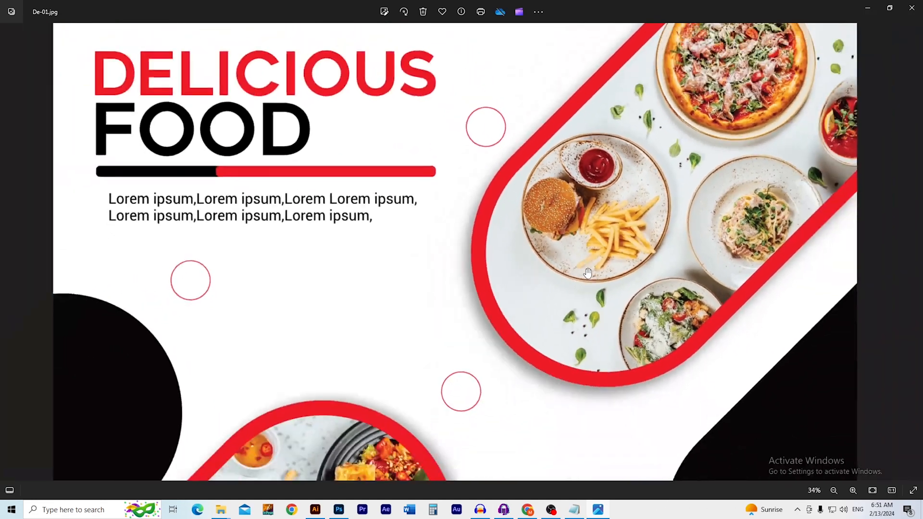
pyautogui.moveTo(440, 394); pyautogui.dragTo(440, 298)
pyautogui.moveTo(459, 442); pyautogui.dragTo(469, 279)
pyautogui.scroll(-3, 468, 299)
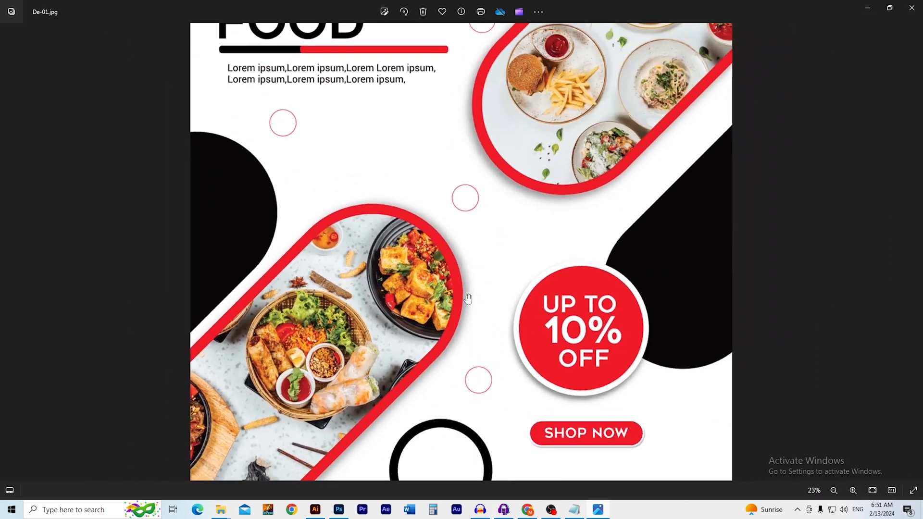